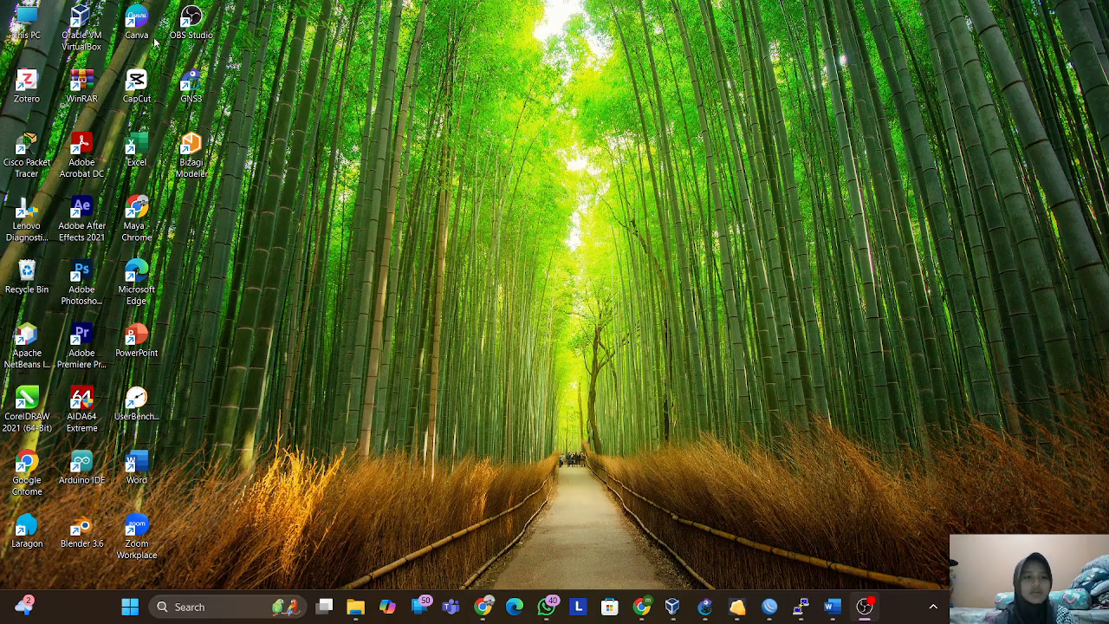
# - Launch Oracle VM VirtualBox with administrator rights
pyautogui.rightClick(101, 26)
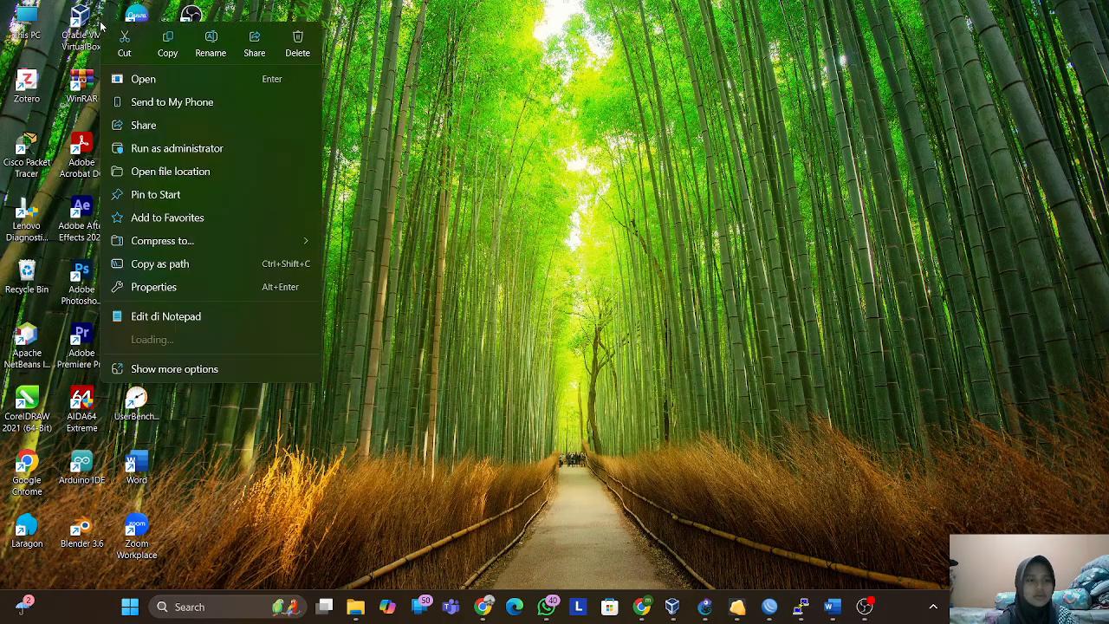
pyautogui.click(181, 148)
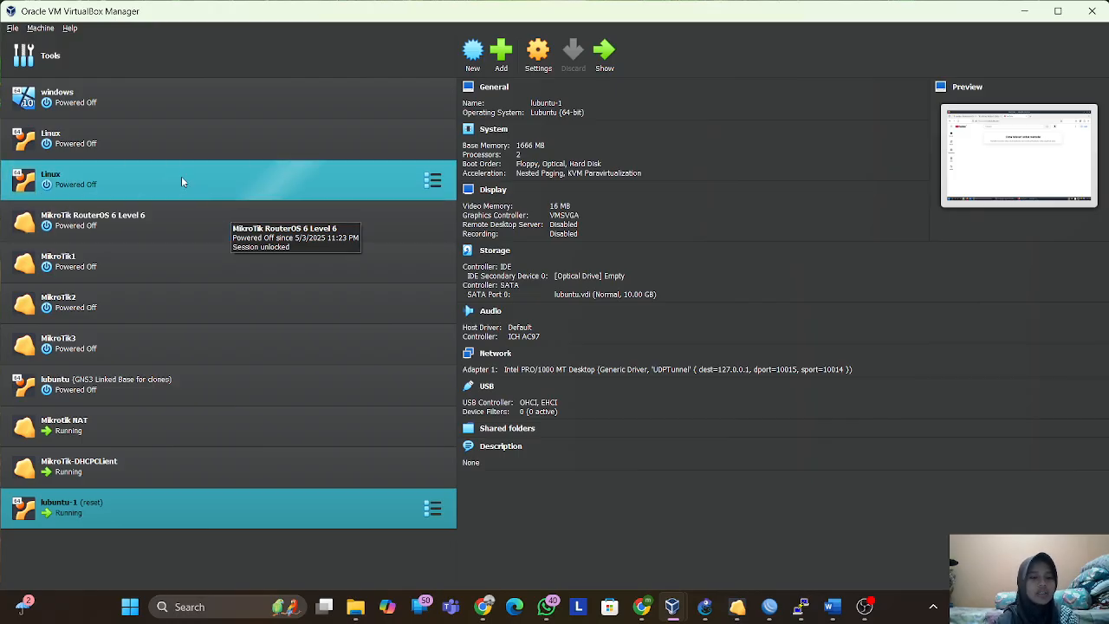
pyautogui.click(172, 212)
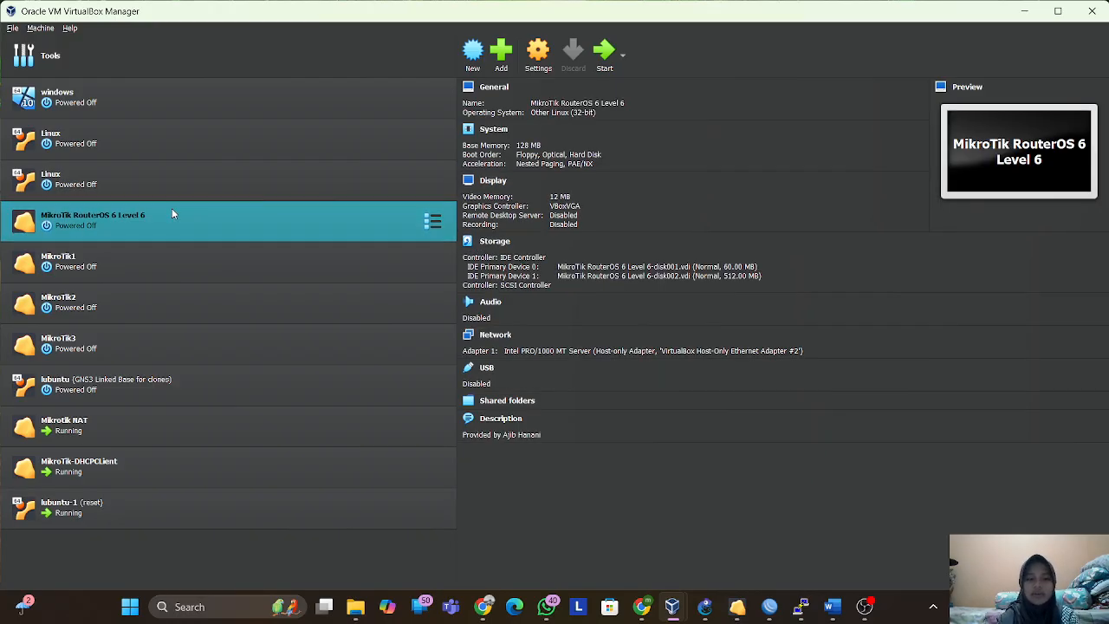
pyautogui.rightClick(172, 213)
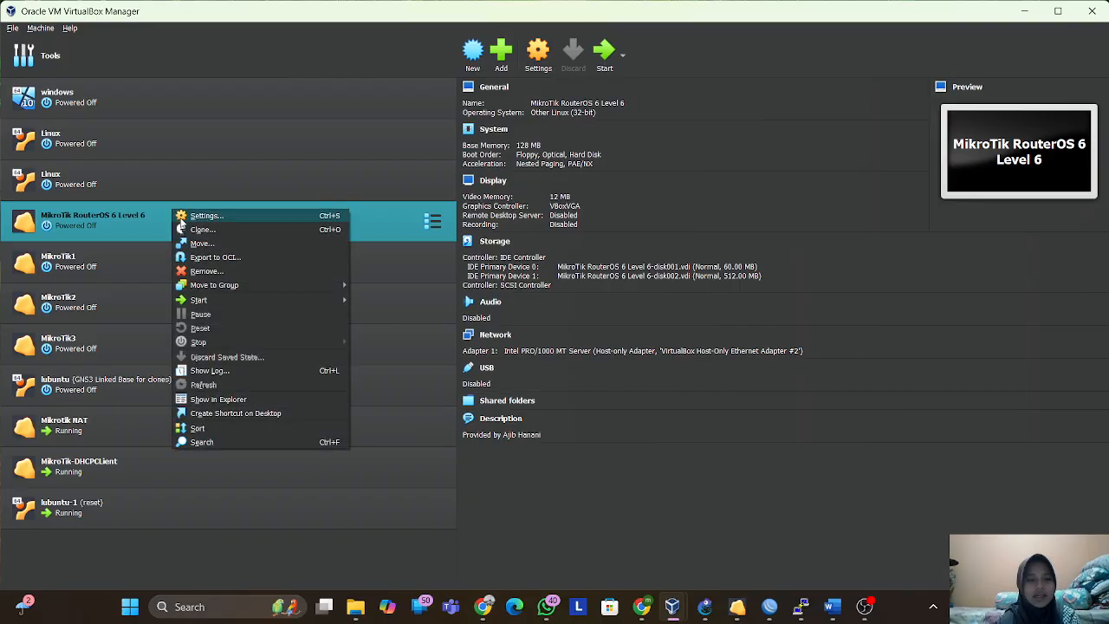
pyautogui.click(201, 230)
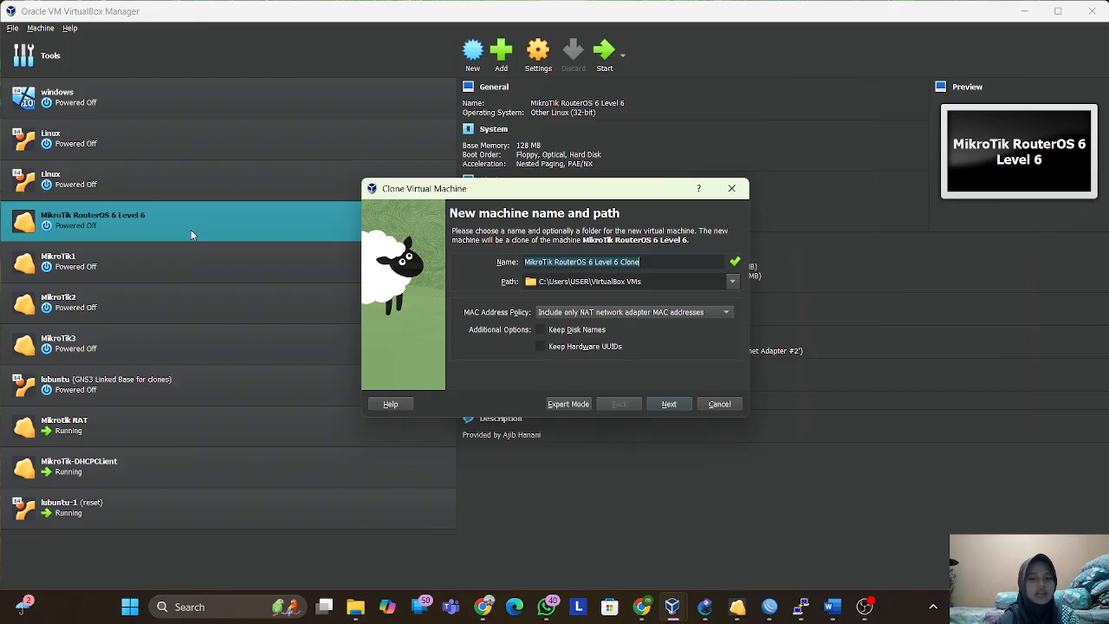
pyautogui.click(581, 263)
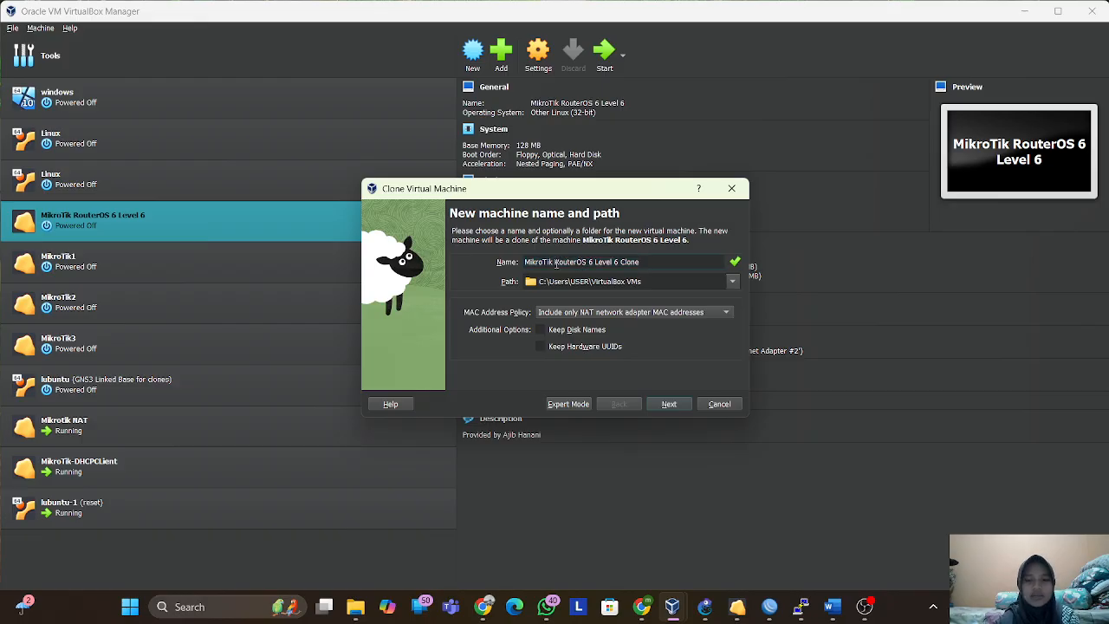
pyautogui.doubleClick(556, 263)
pyautogui.moveTo(626, 259); pyautogui.dragTo(657, 264)
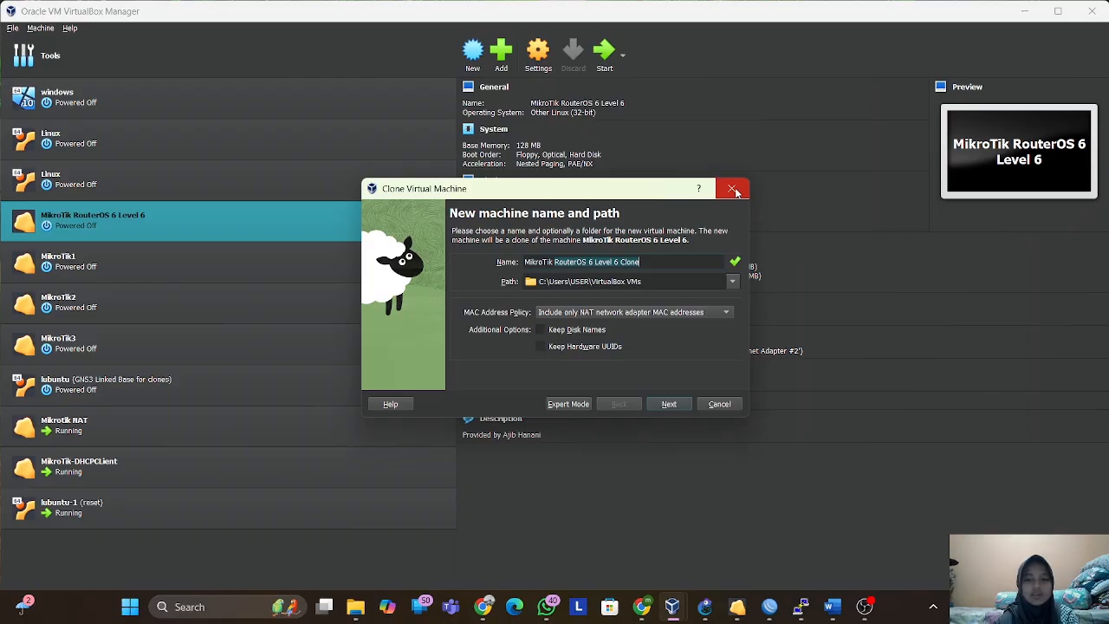
pyautogui.click(732, 189)
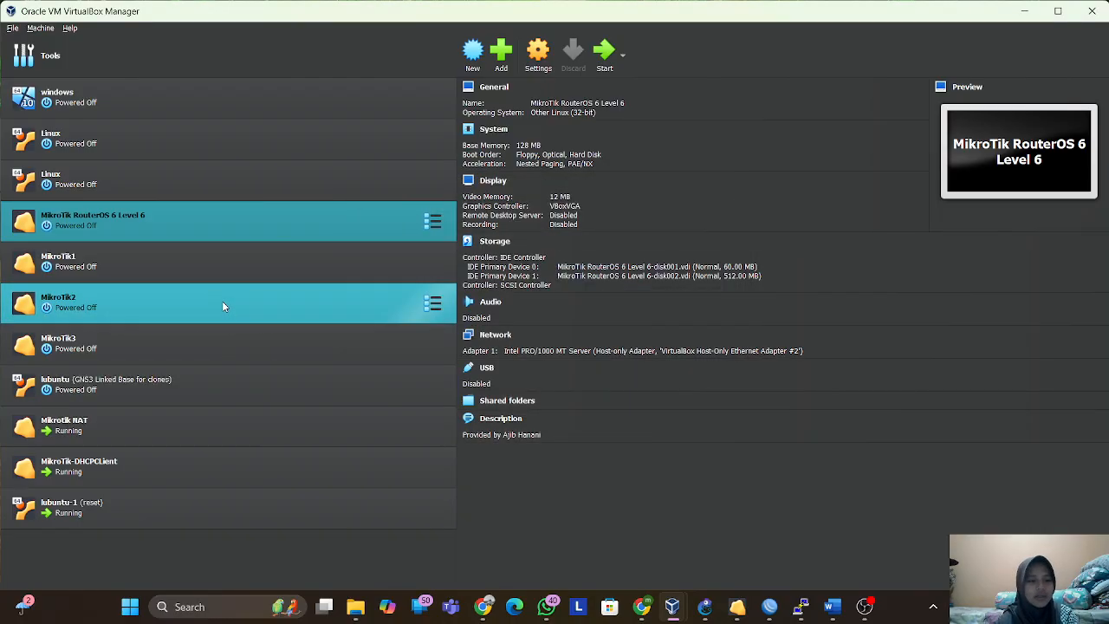
# - Review the Adapter 1 and Adapter 2 network settings of the MikroTik-DHCPClient virtual machine, including Adapter 1's advanced options
pyautogui.click(191, 482)
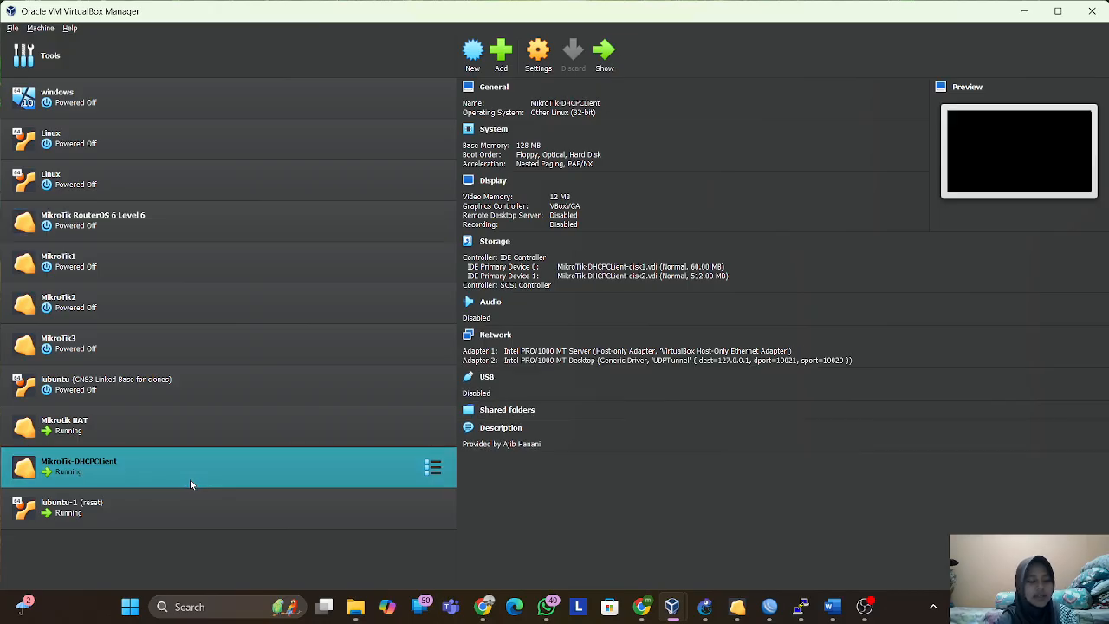
pyautogui.click(533, 74)
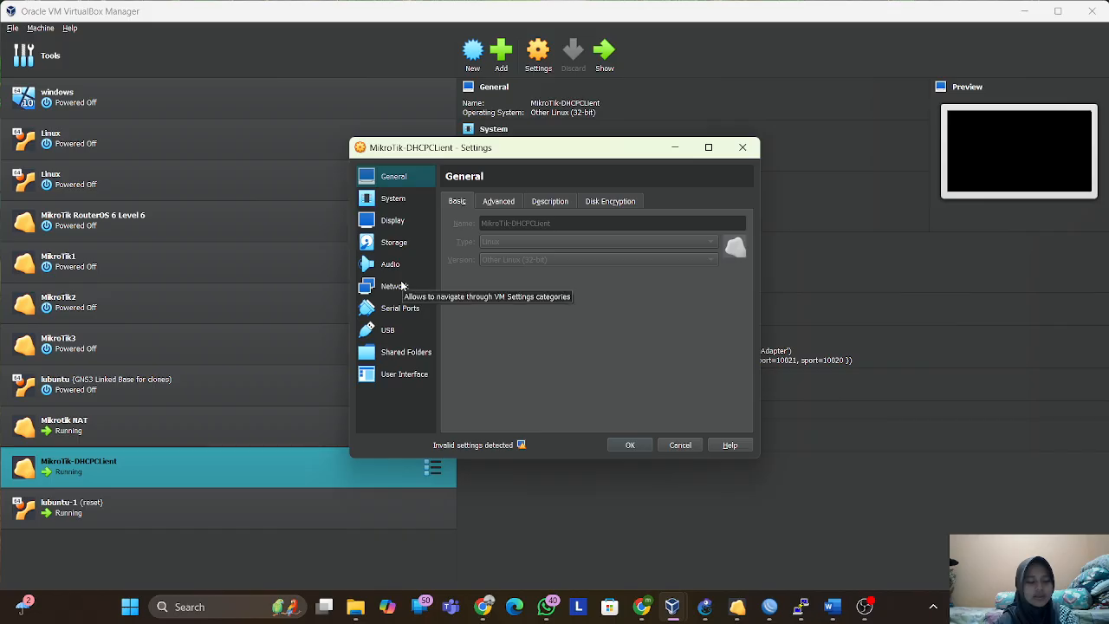
pyautogui.click(401, 286)
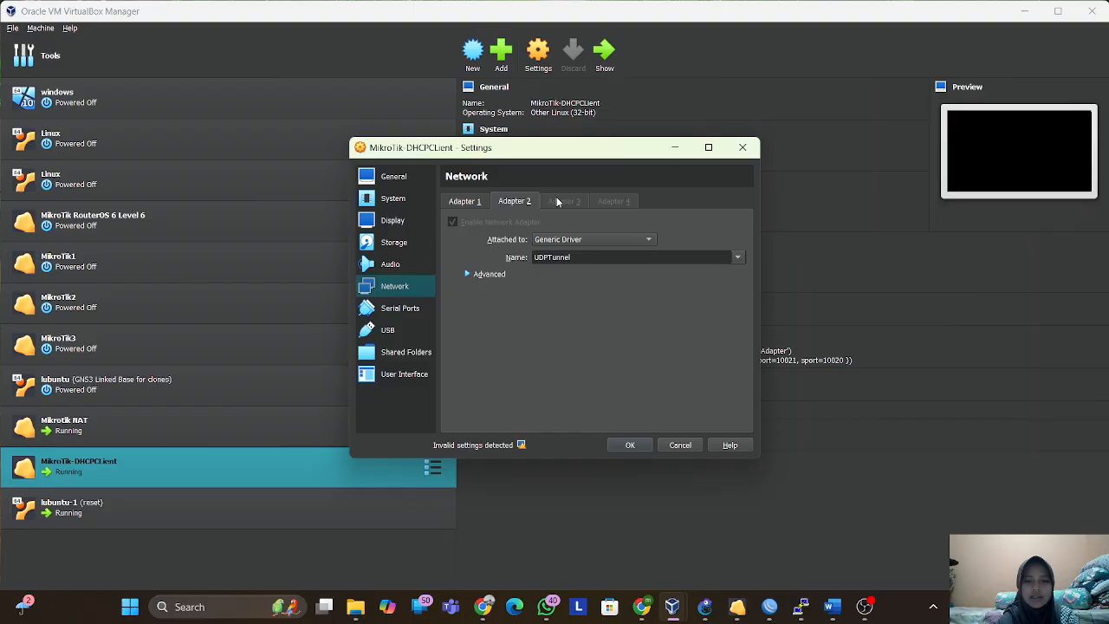
pyautogui.click(477, 202)
pyautogui.click(510, 202)
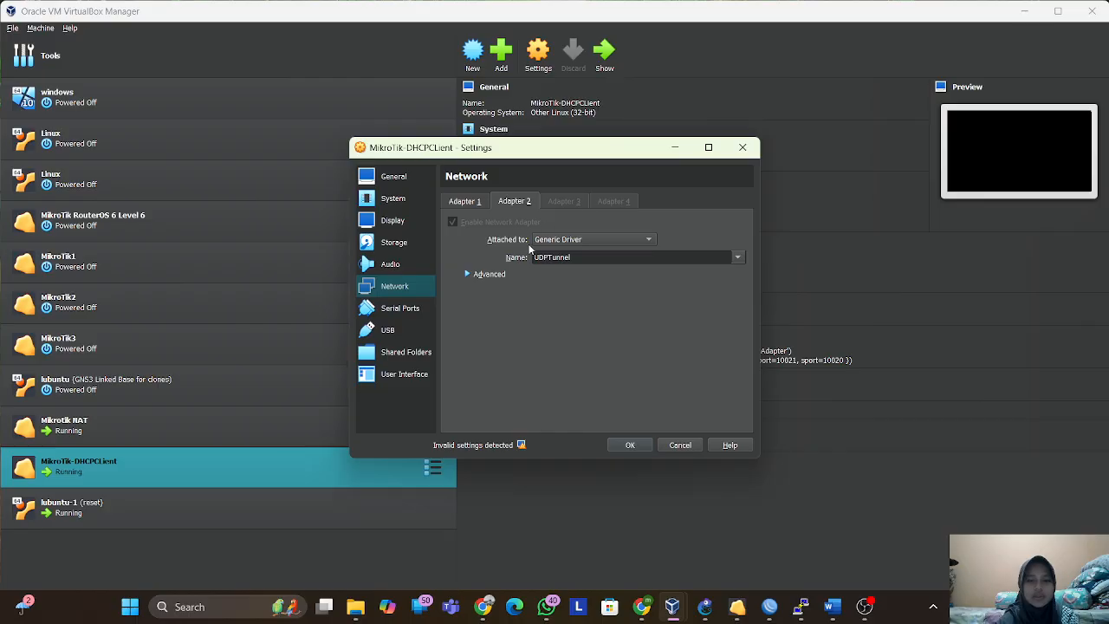
pyautogui.click(478, 202)
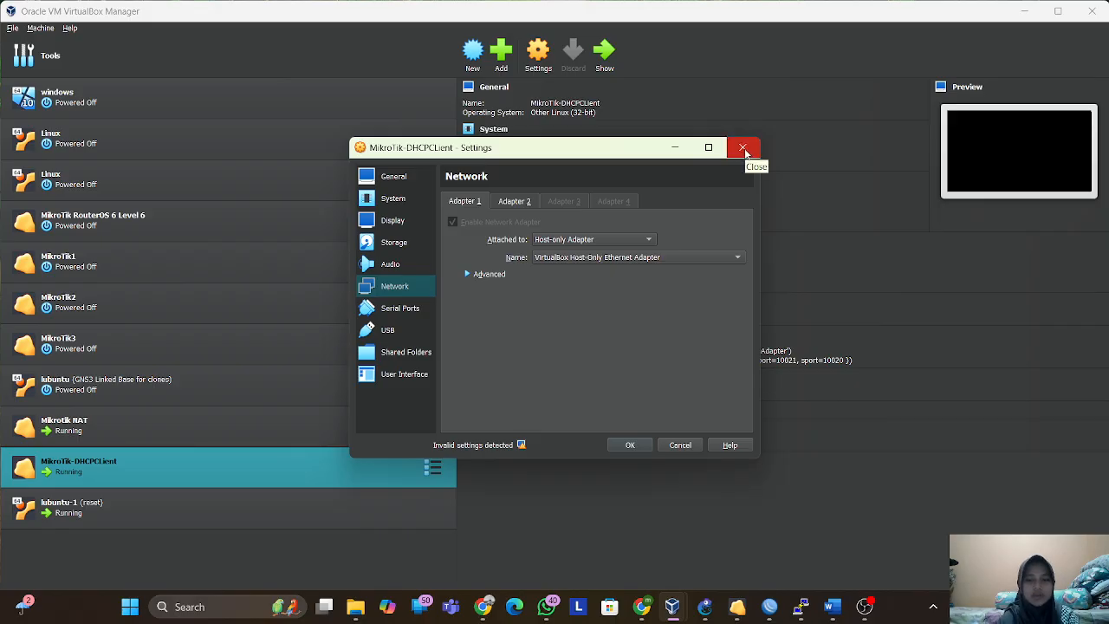
pyautogui.click(682, 258)
pyautogui.click(672, 268)
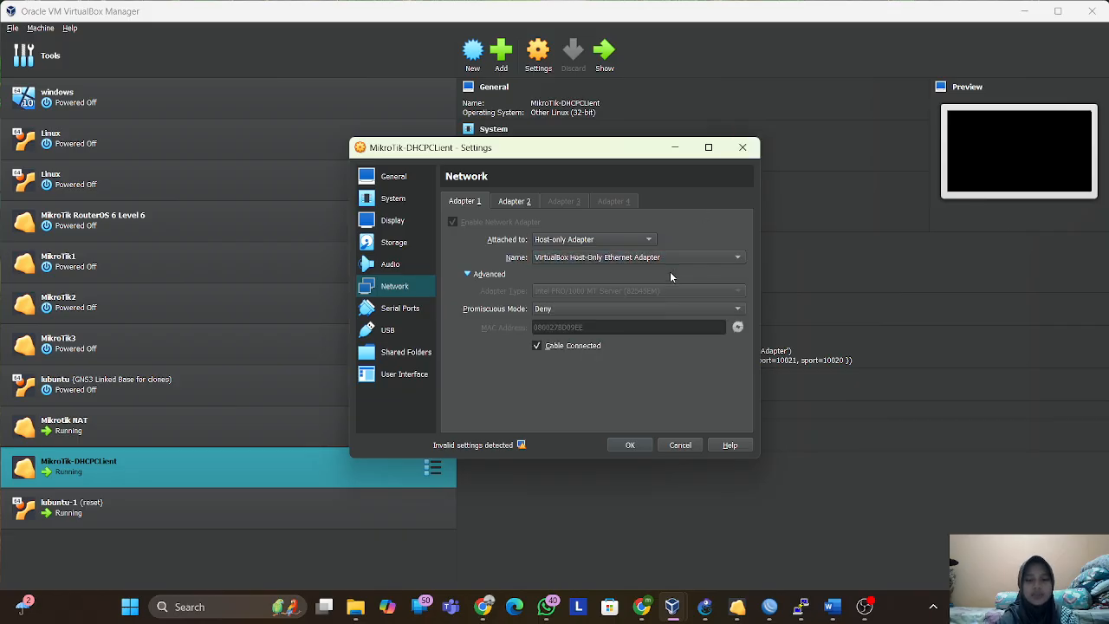
pyautogui.click(743, 147)
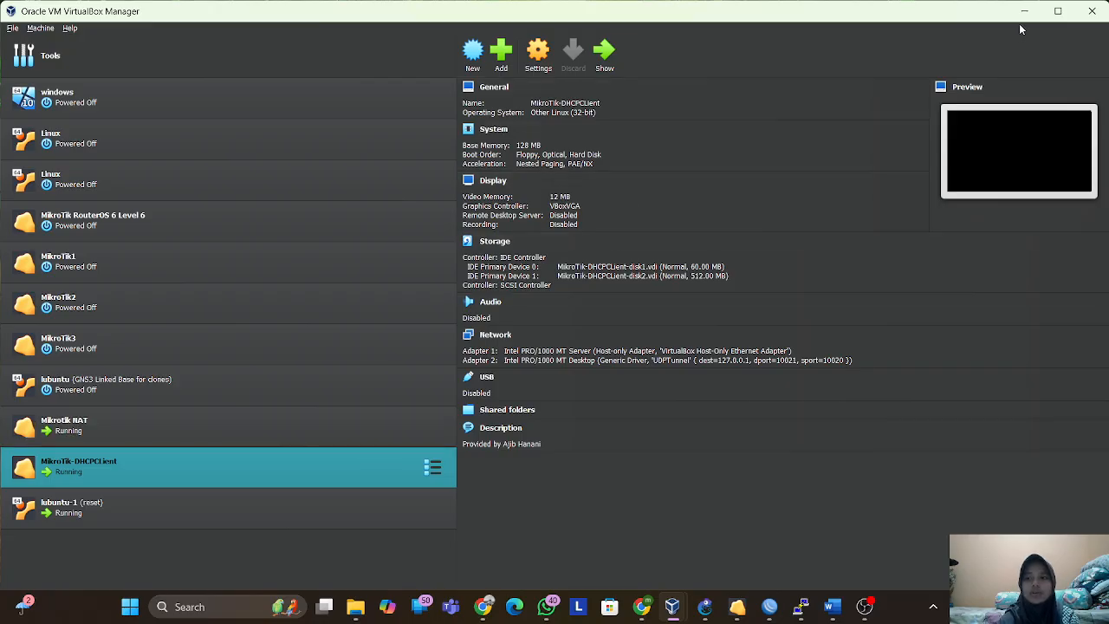
# - Switch to the MikroTikDHCPClient session in WinBox and view the router's system identity
pyautogui.moveTo(764, 606)
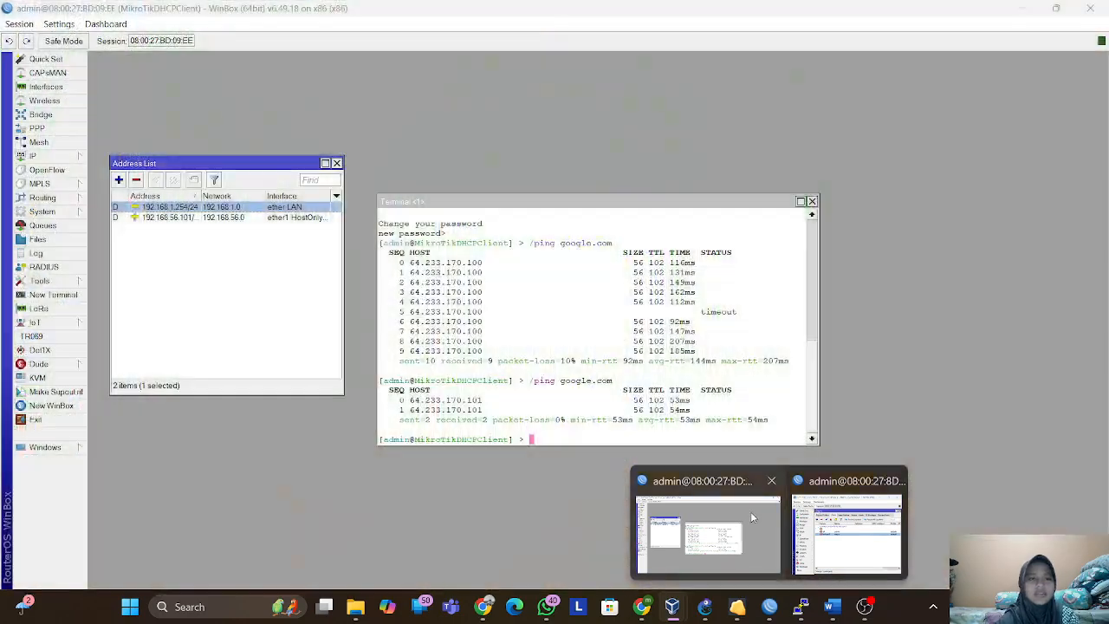
pyautogui.click(752, 517)
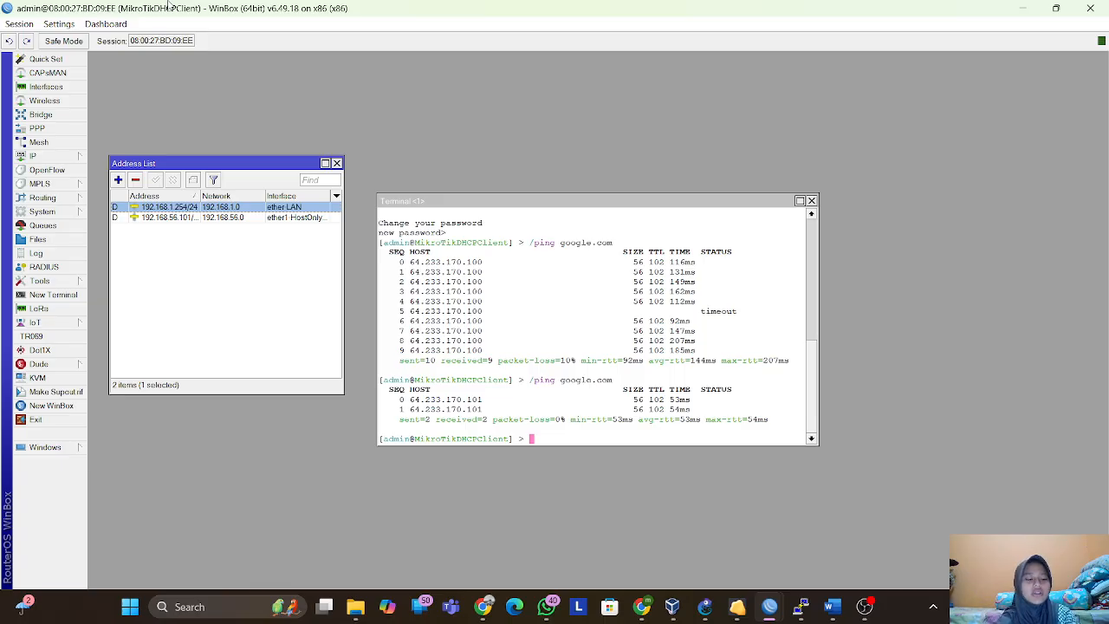
pyautogui.click(53, 214)
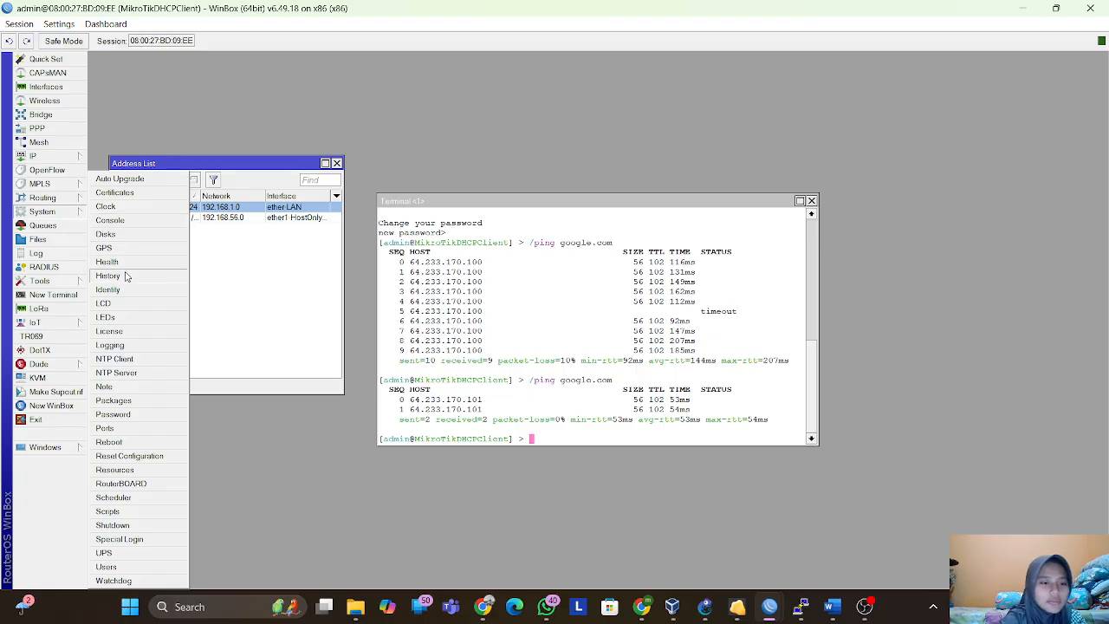
pyautogui.click(126, 291)
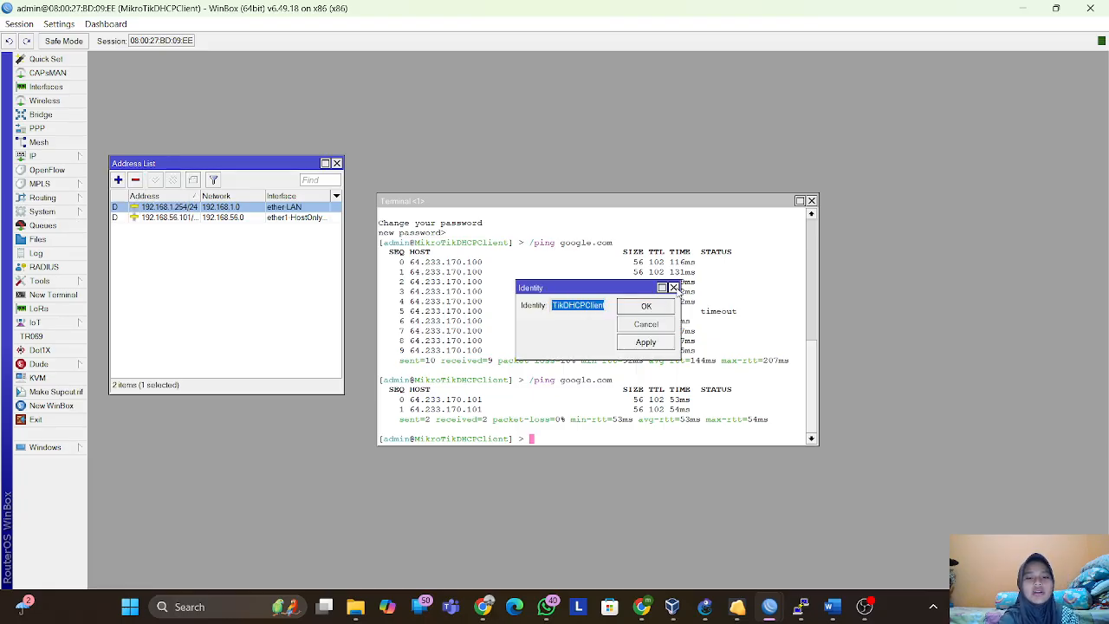
pyautogui.click(675, 287)
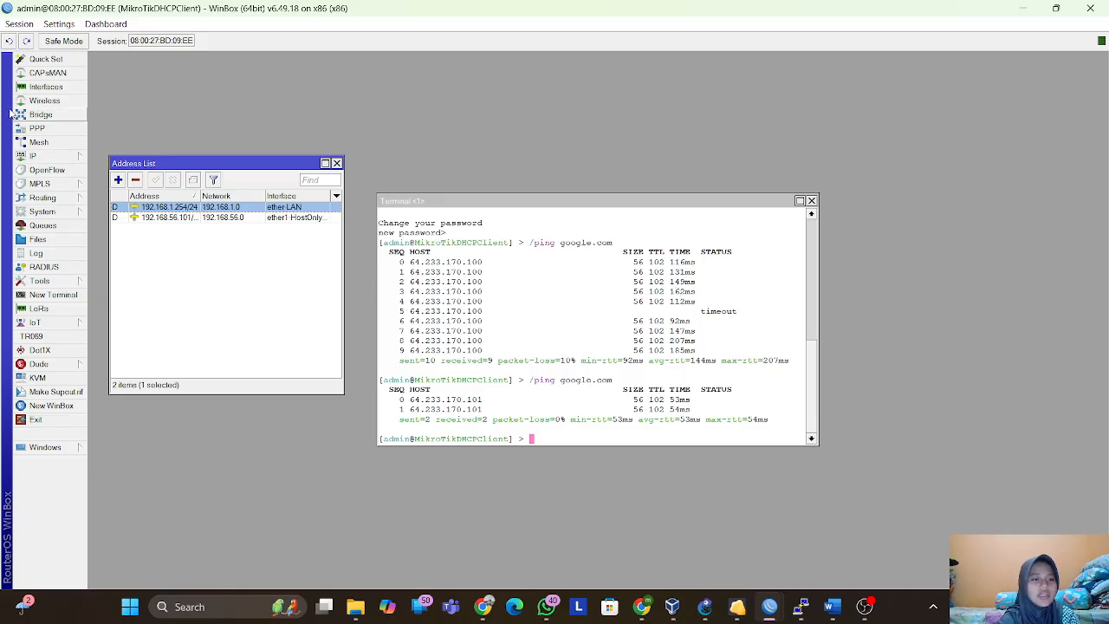
# - Open the interface list and inspect the general properties of the ether1-HostOnlyAdapter interface
pyautogui.click(39, 89)
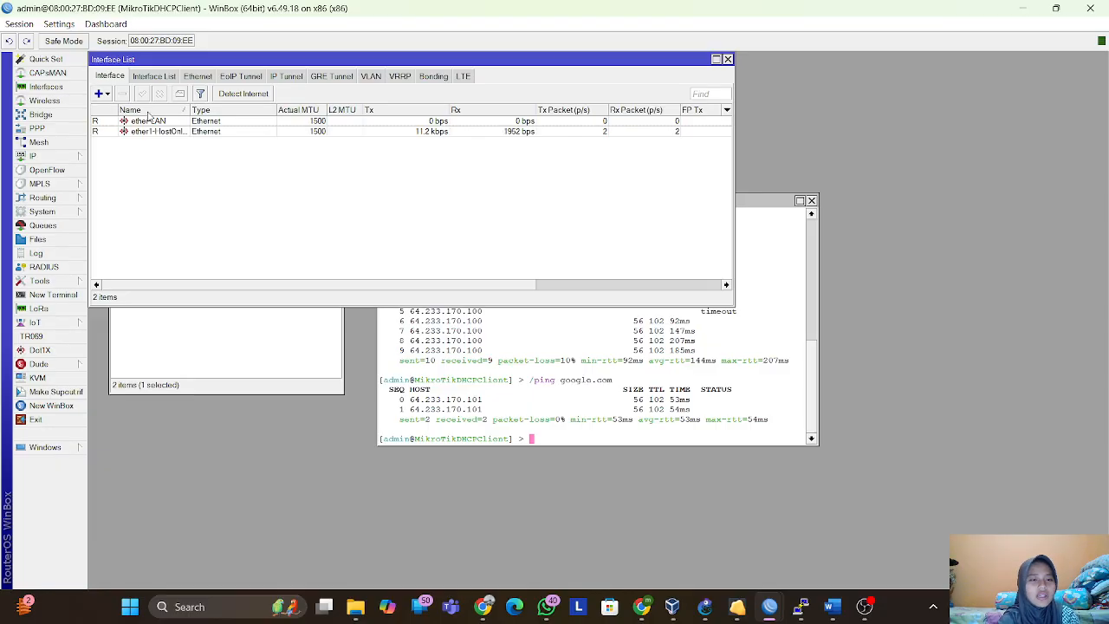
pyautogui.click(154, 132)
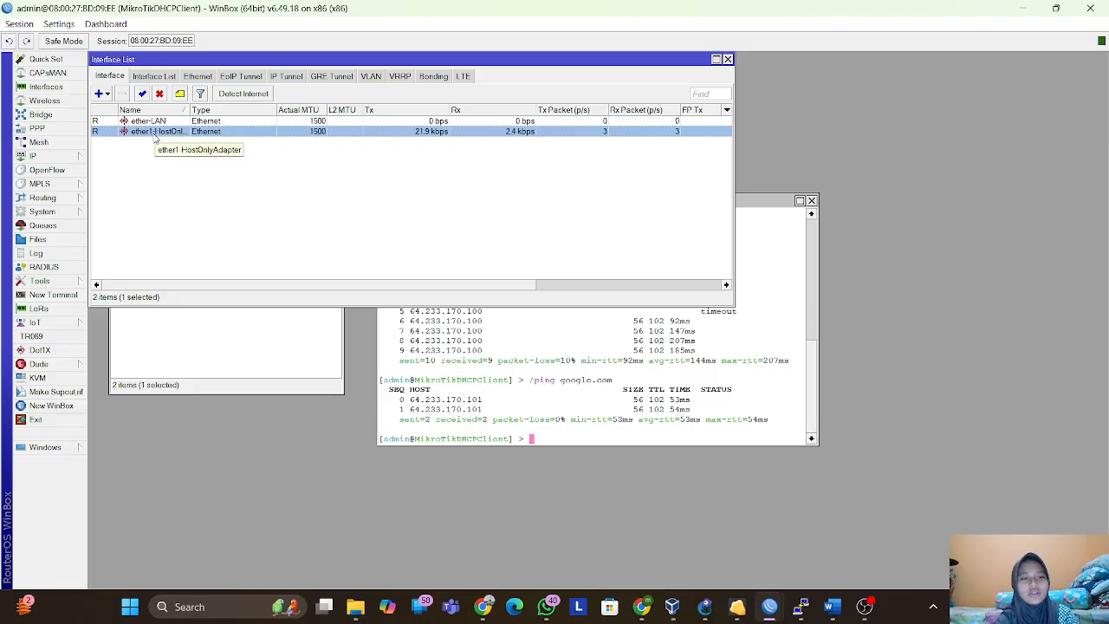
pyautogui.doubleClick(156, 132)
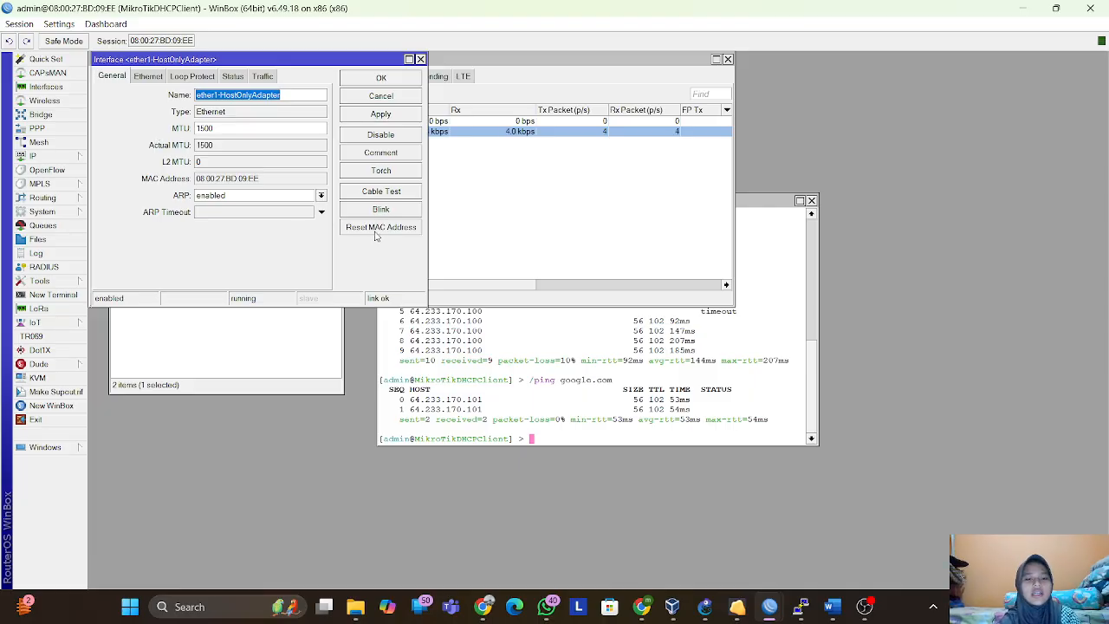
pyautogui.click(421, 59)
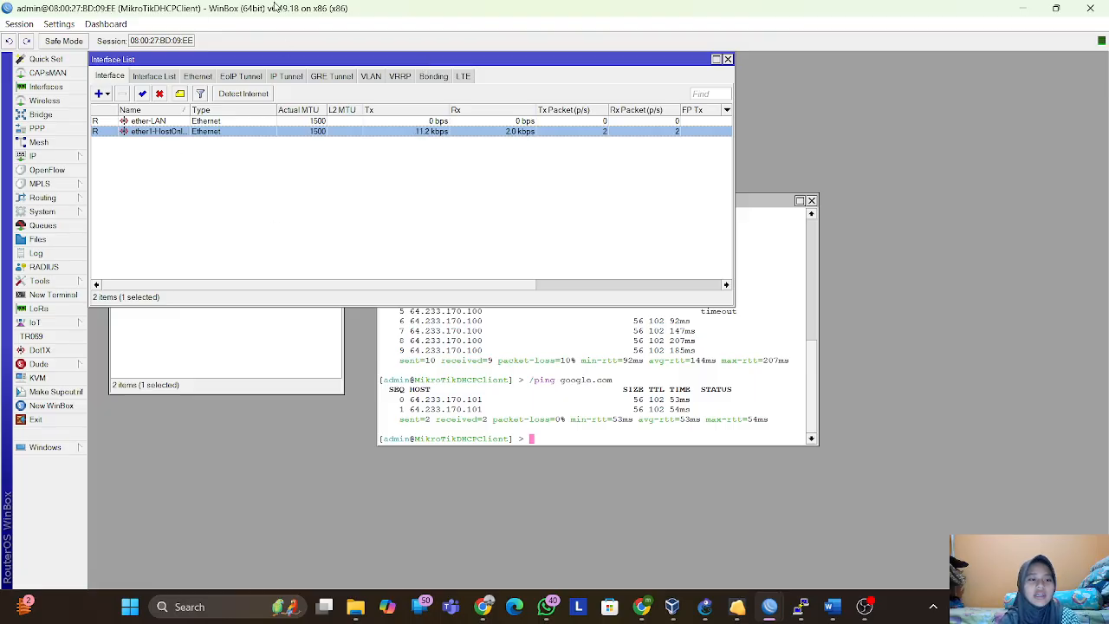
pyautogui.click(52, 448)
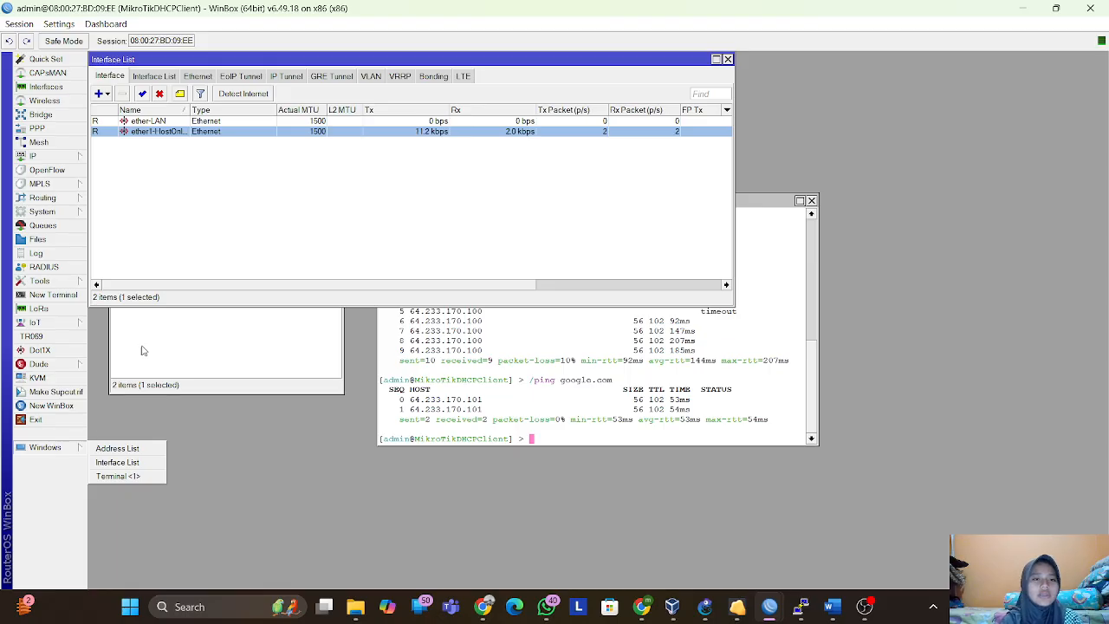
pyautogui.click(207, 438)
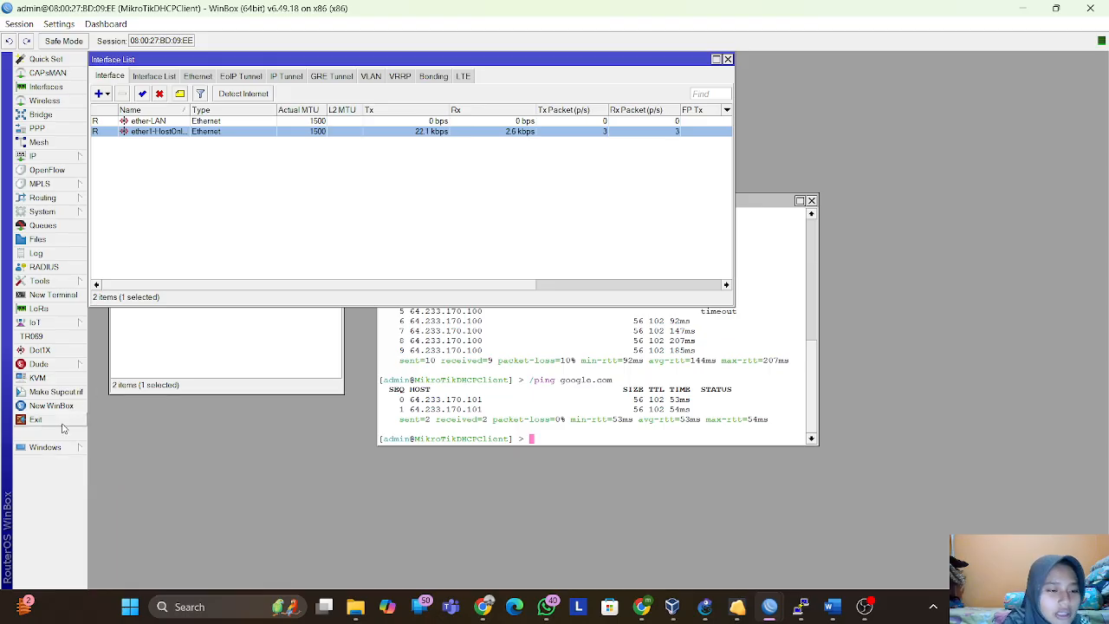
pyautogui.click(52, 213)
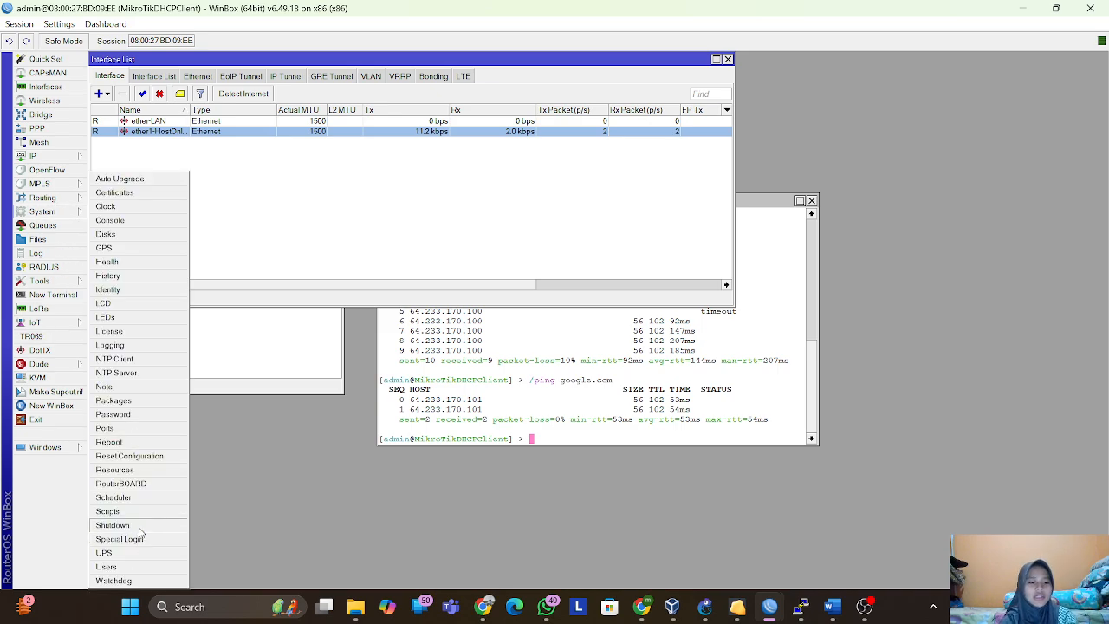
pyautogui.click(360, 546)
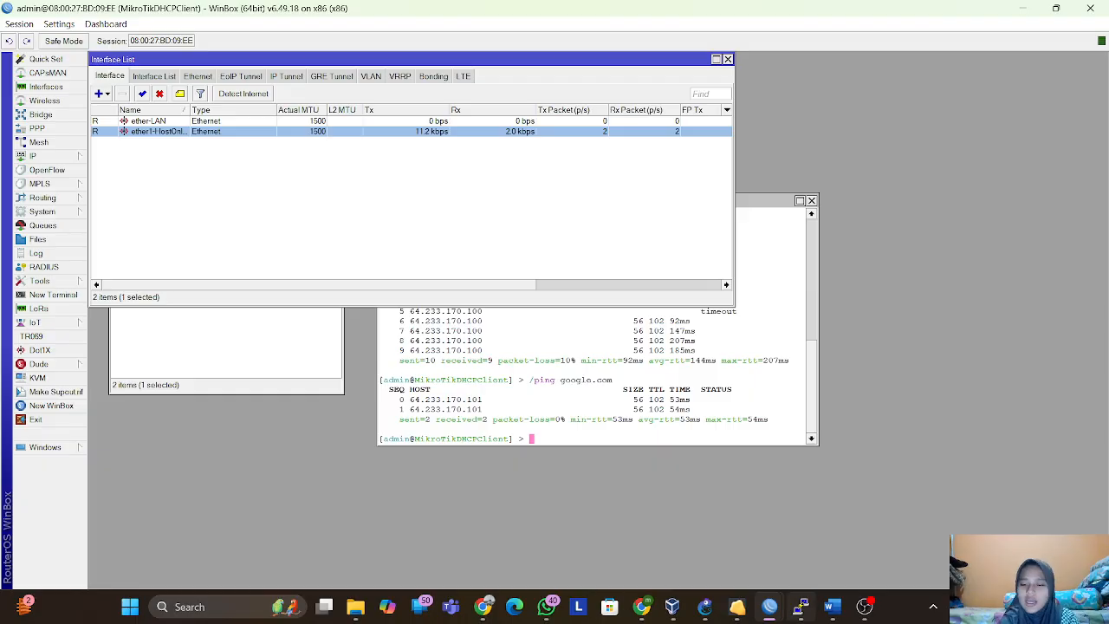
# - Switch to GNS3 and look at the project files available for opening, leaving the current project loaded
pyautogui.click(705, 611)
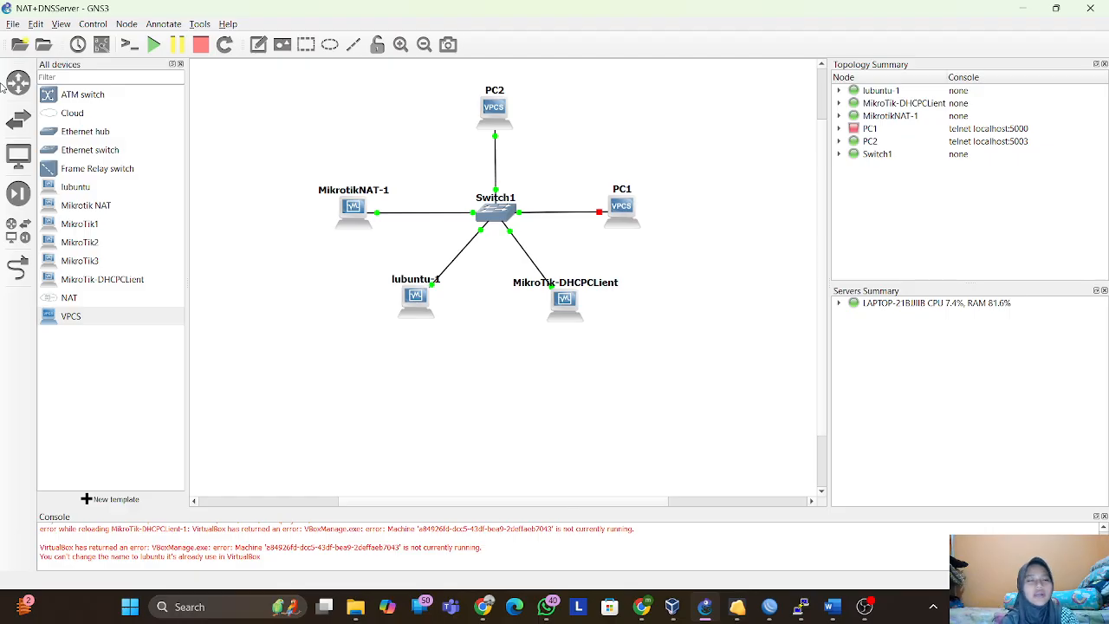
pyautogui.click(13, 24)
pyautogui.click(42, 57)
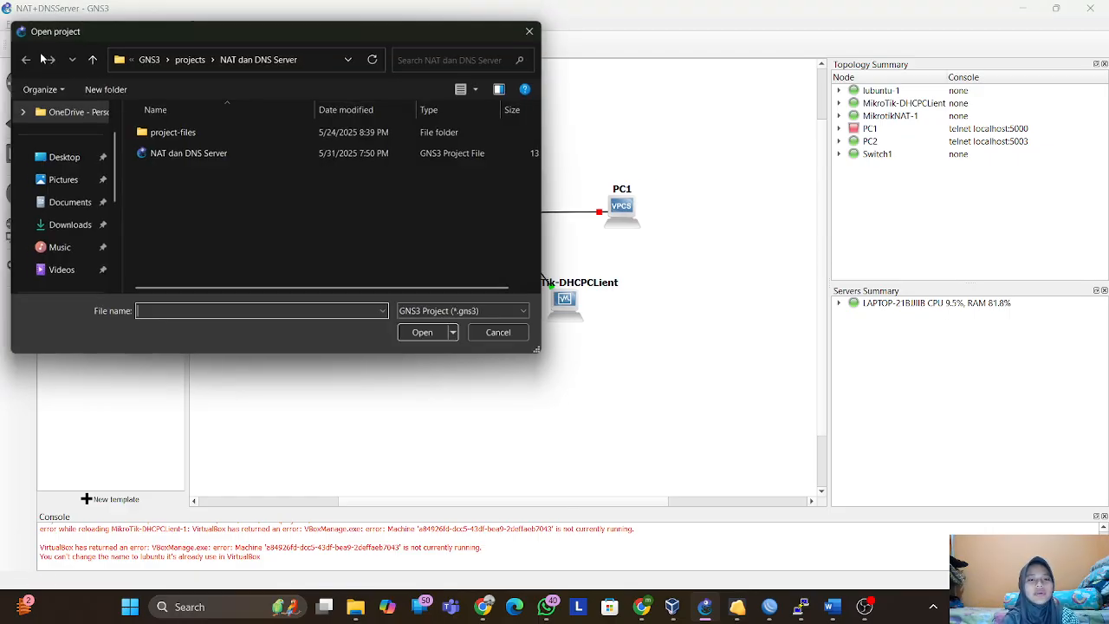
pyautogui.click(537, 28)
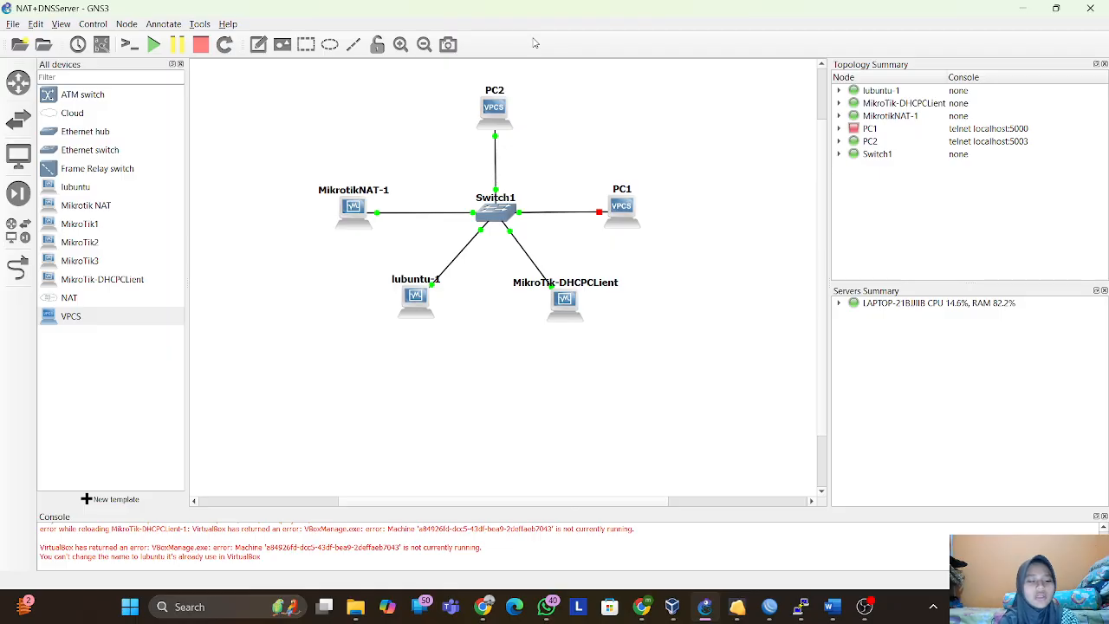
# - Open the VirtualBox VM template preferences and view the virtual machines available for a new template, without creating one
pyautogui.click(32, 26)
pyautogui.click(70, 89)
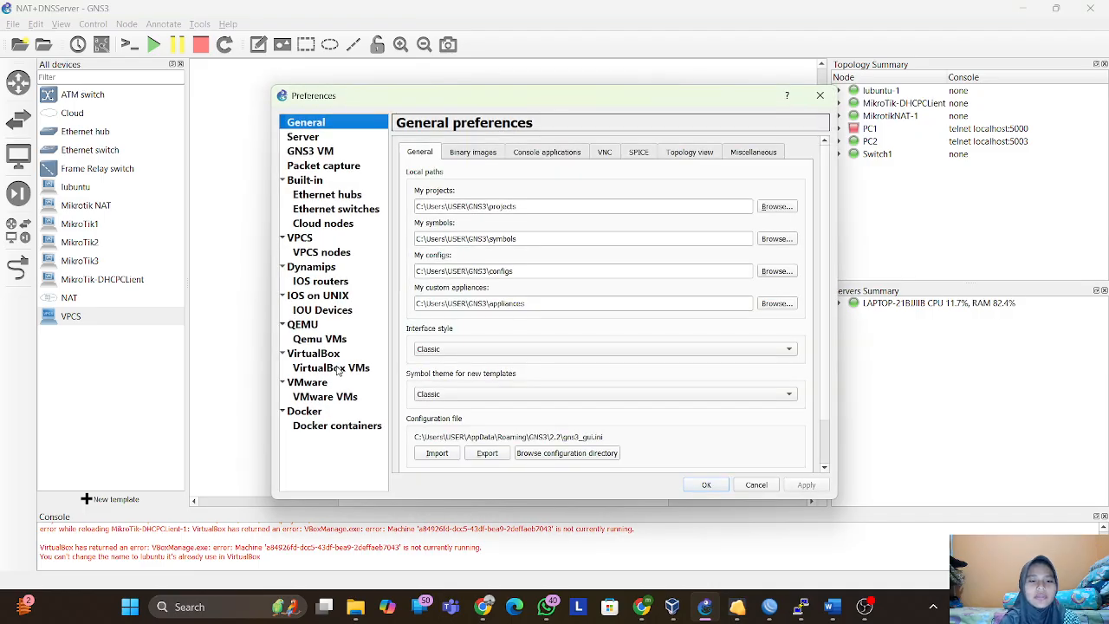
pyautogui.click(338, 369)
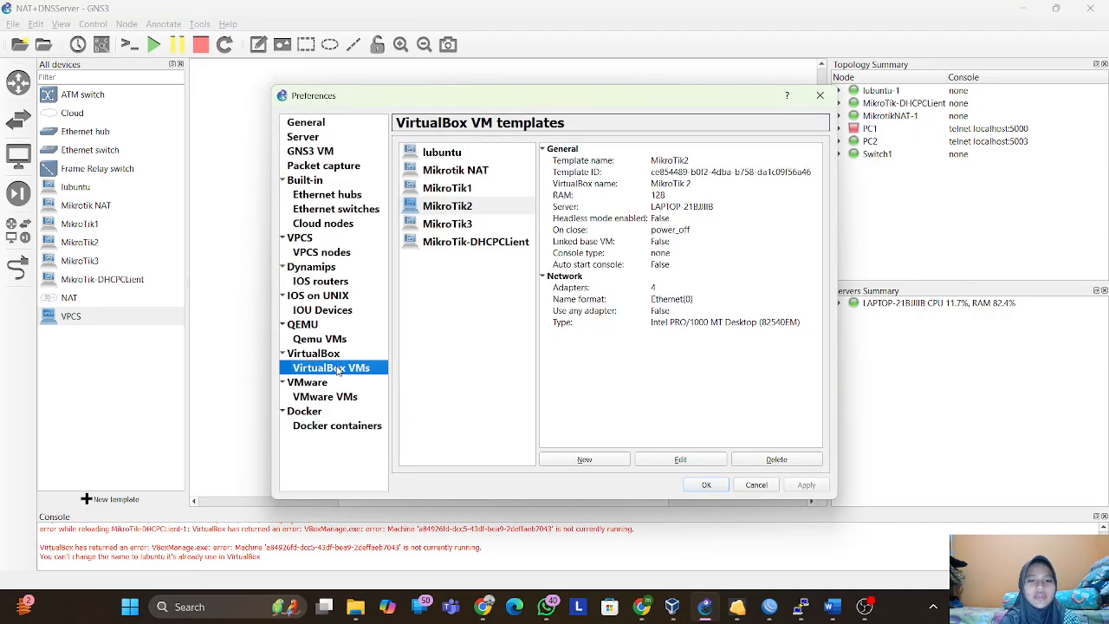
pyautogui.click(595, 461)
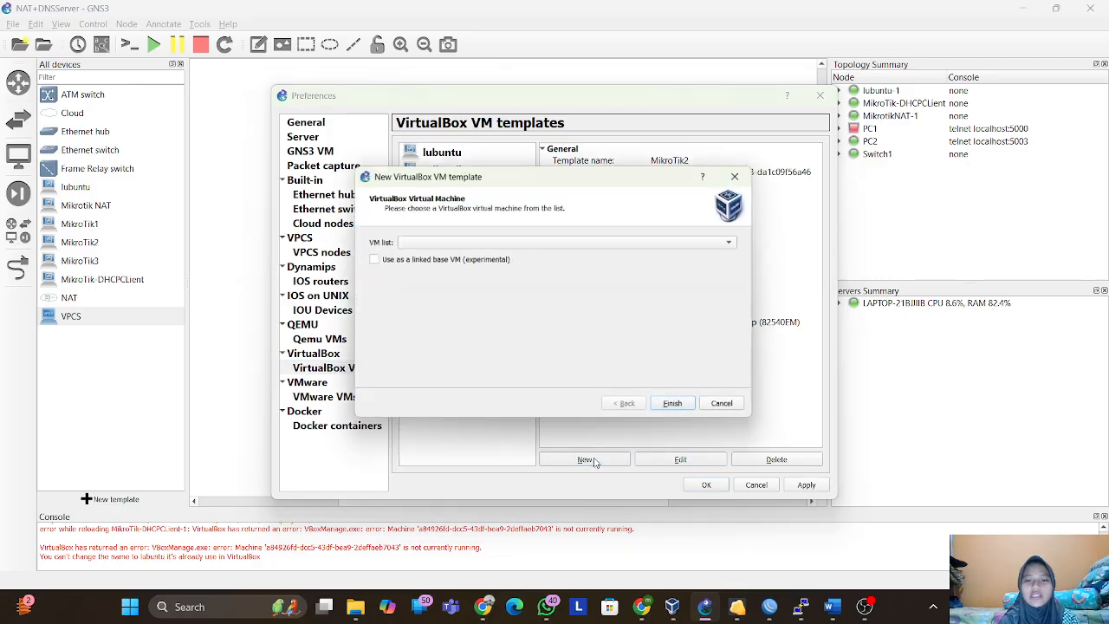
pyautogui.click(619, 245)
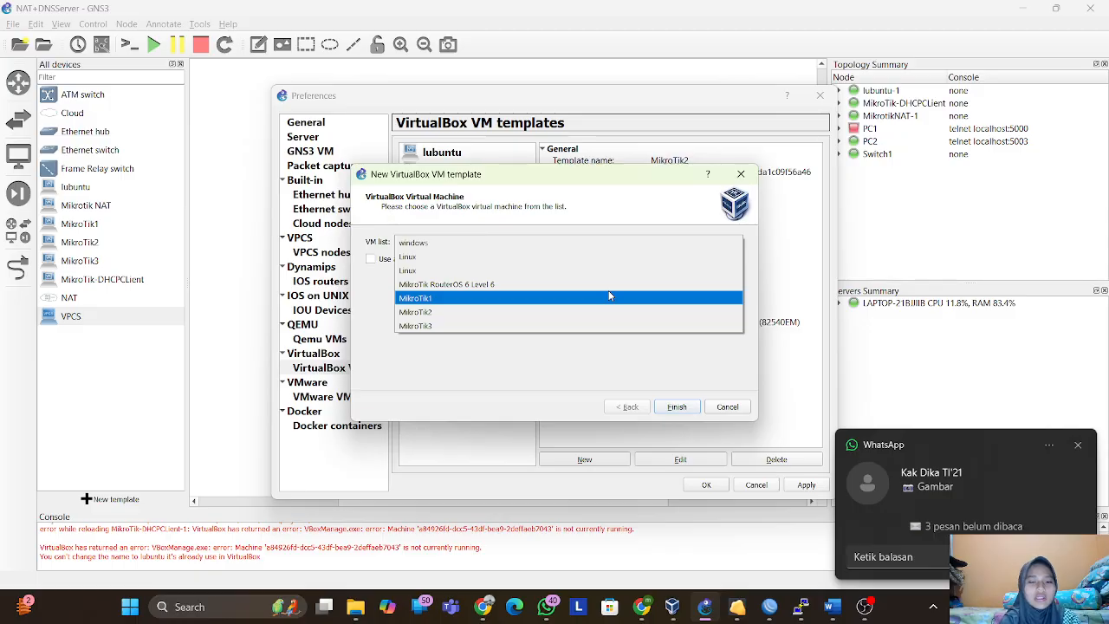
pyautogui.click(1077, 450)
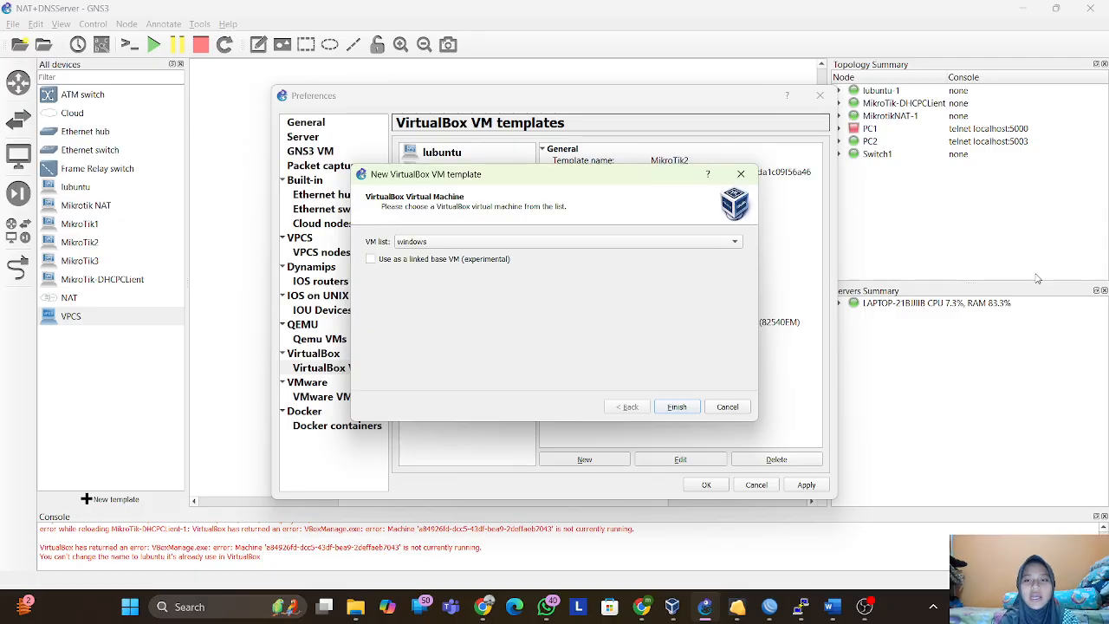
pyautogui.click(741, 173)
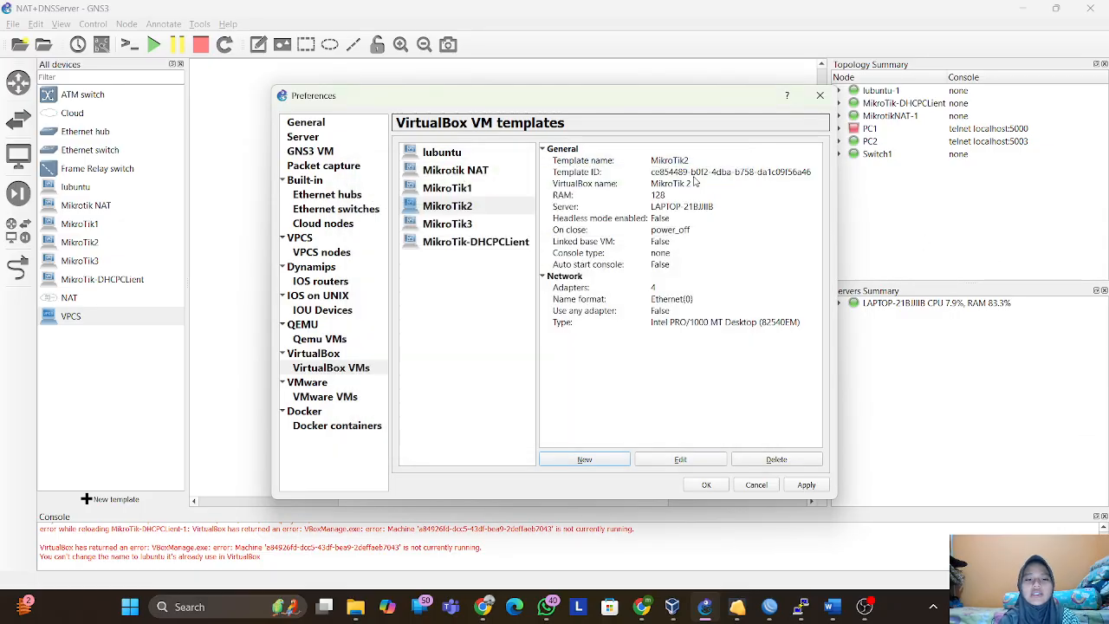
# - Review the general and network settings of the MikroTik-DHCPCLient template, and close the preferences without saving
pyautogui.click(500, 250)
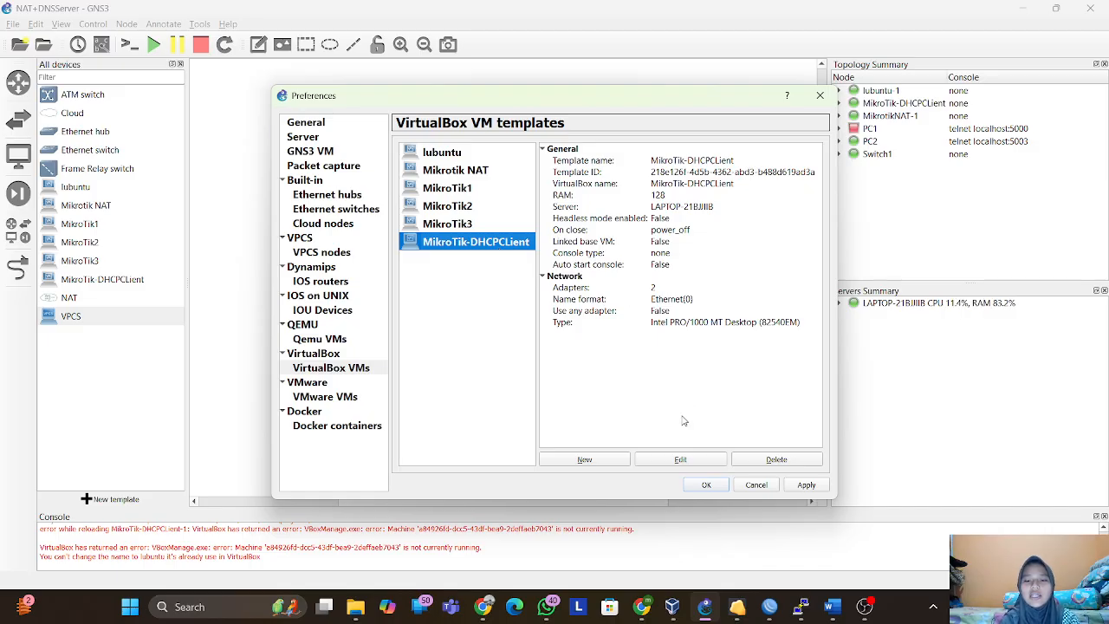
pyautogui.click(680, 459)
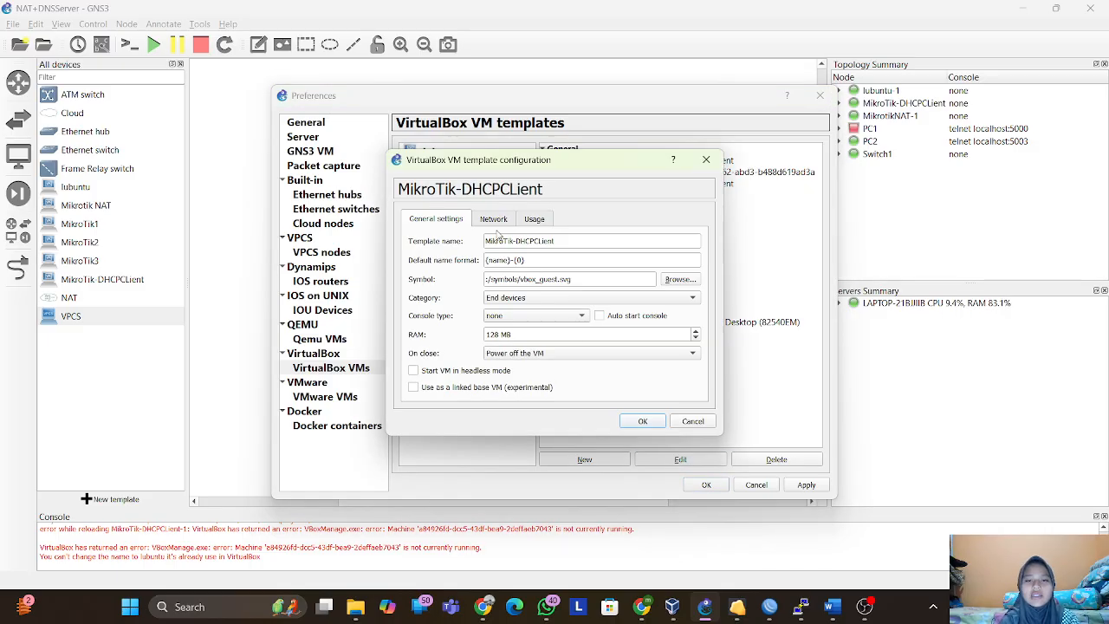
pyautogui.click(494, 220)
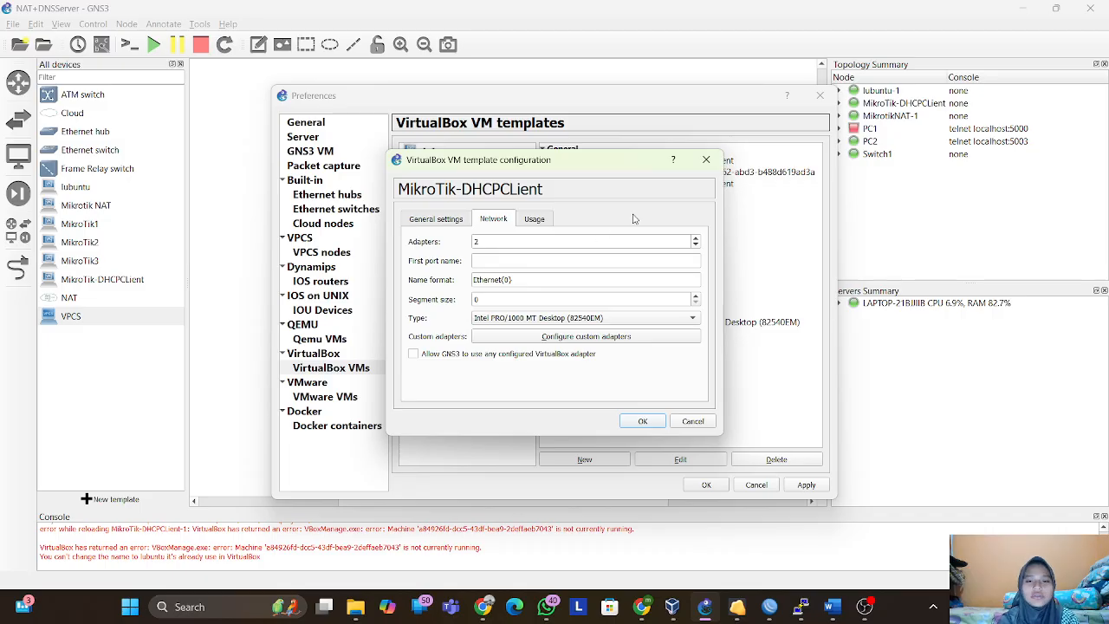
pyautogui.click(707, 160)
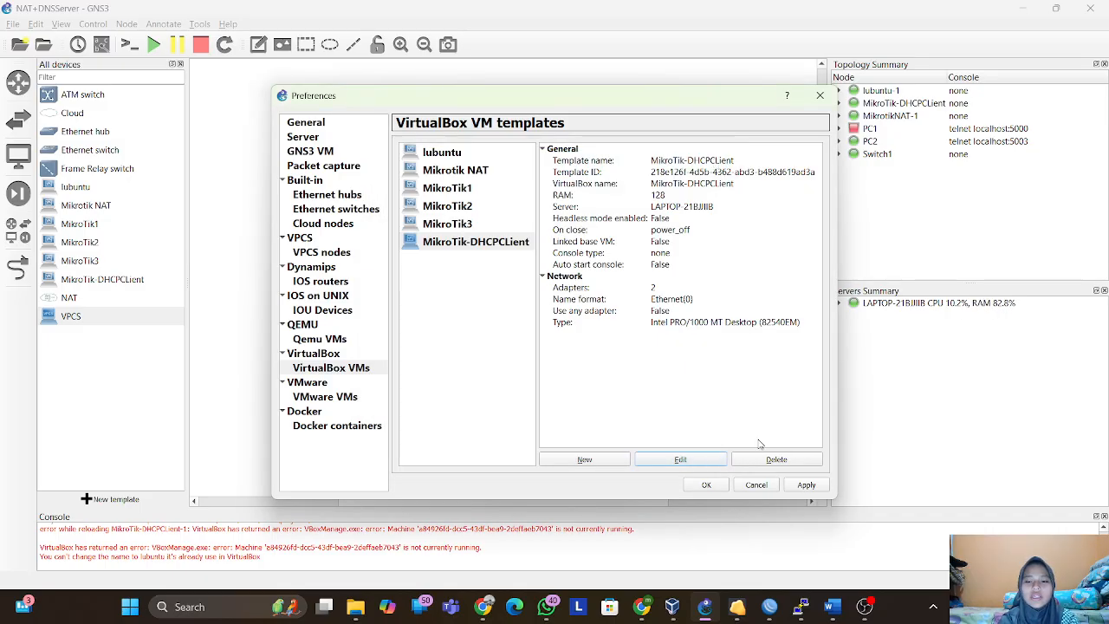
pyautogui.click(820, 95)
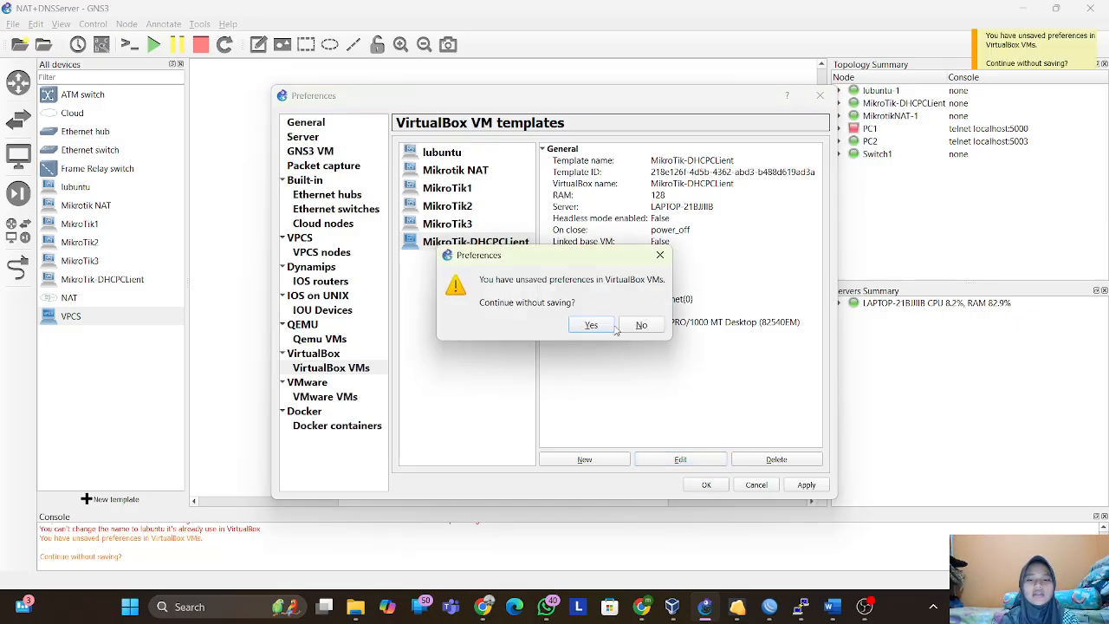
pyautogui.click(591, 325)
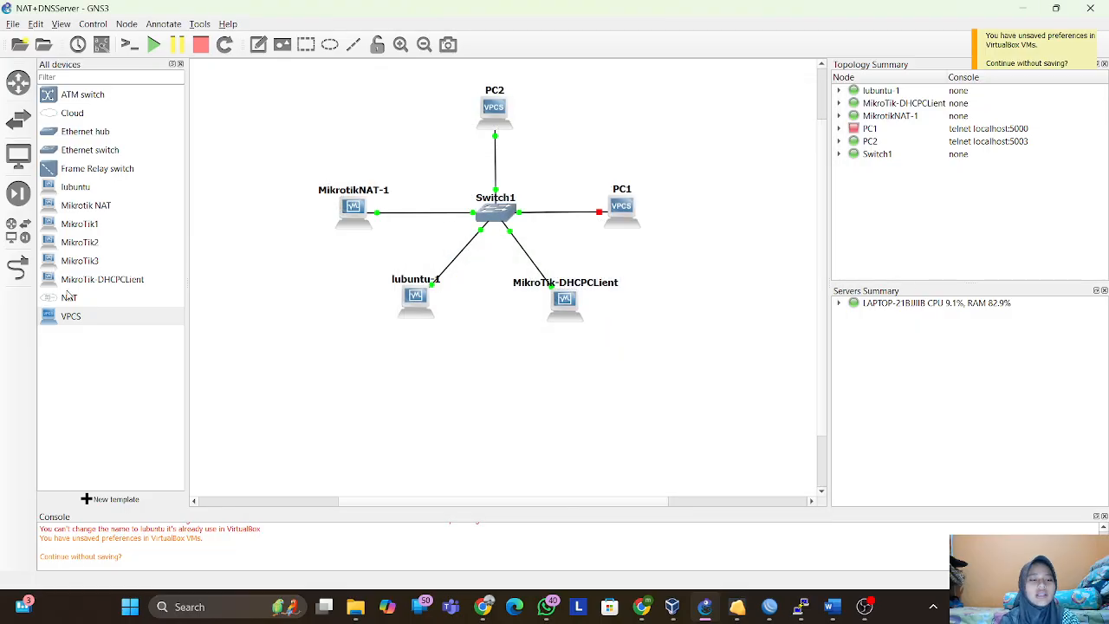
# - Select the MikroTik-DHCPCLient device template, and switch link adding on and off again without connecting anything
pyautogui.click(102, 286)
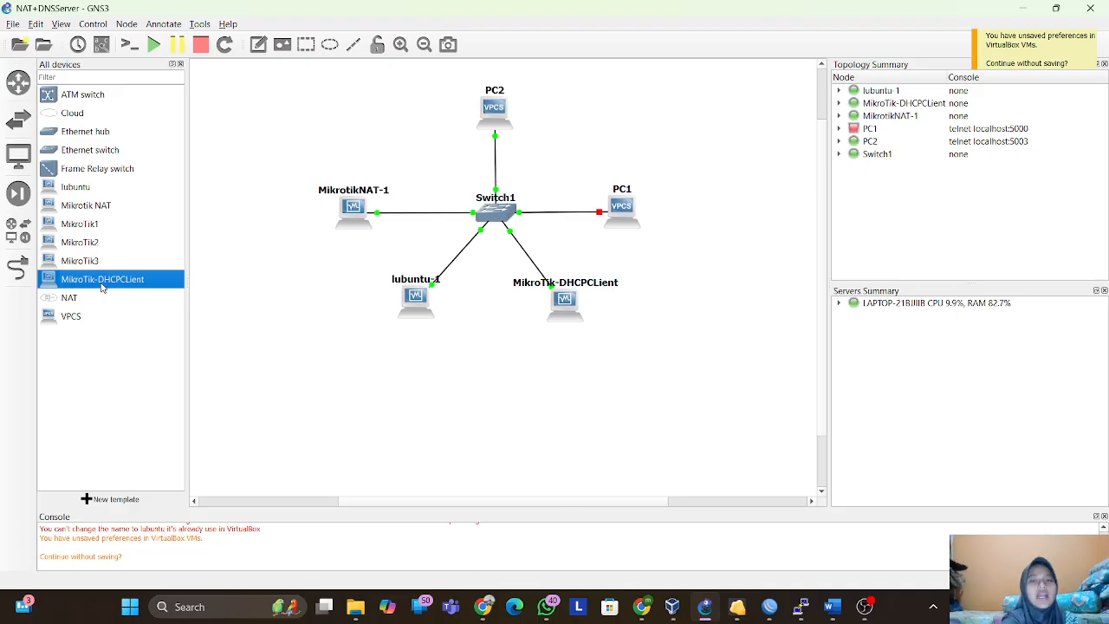
pyautogui.moveTo(566, 308)
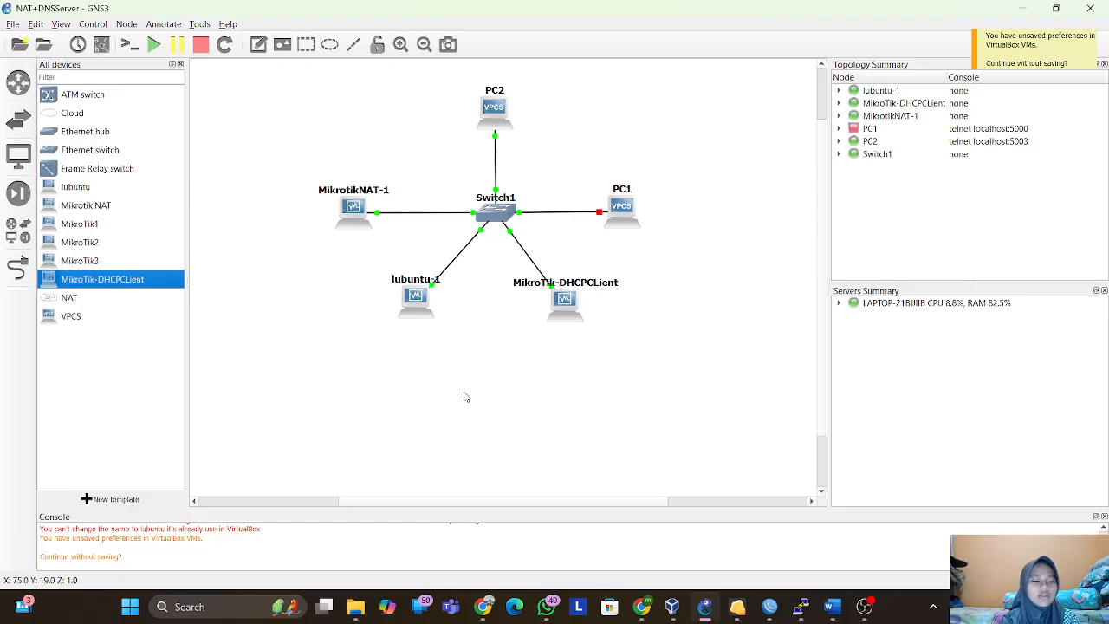
pyautogui.click(15, 276)
pyautogui.click(14, 275)
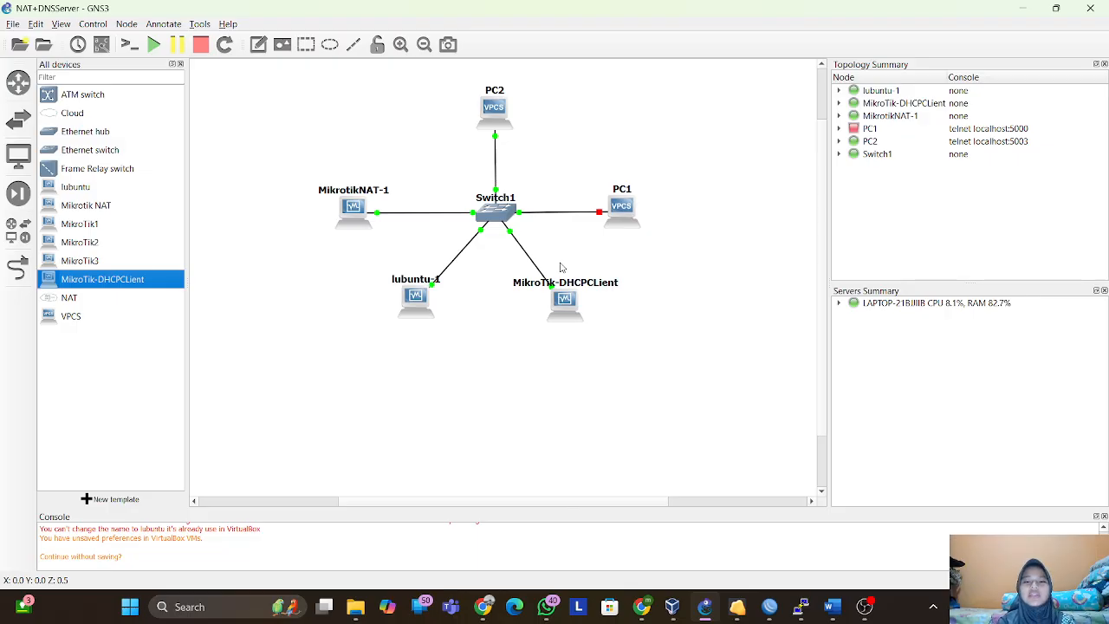
# - View the hostname of the MikroTik-DHCPCLient node in the topology and close it without renaming
pyautogui.rightClick(572, 308)
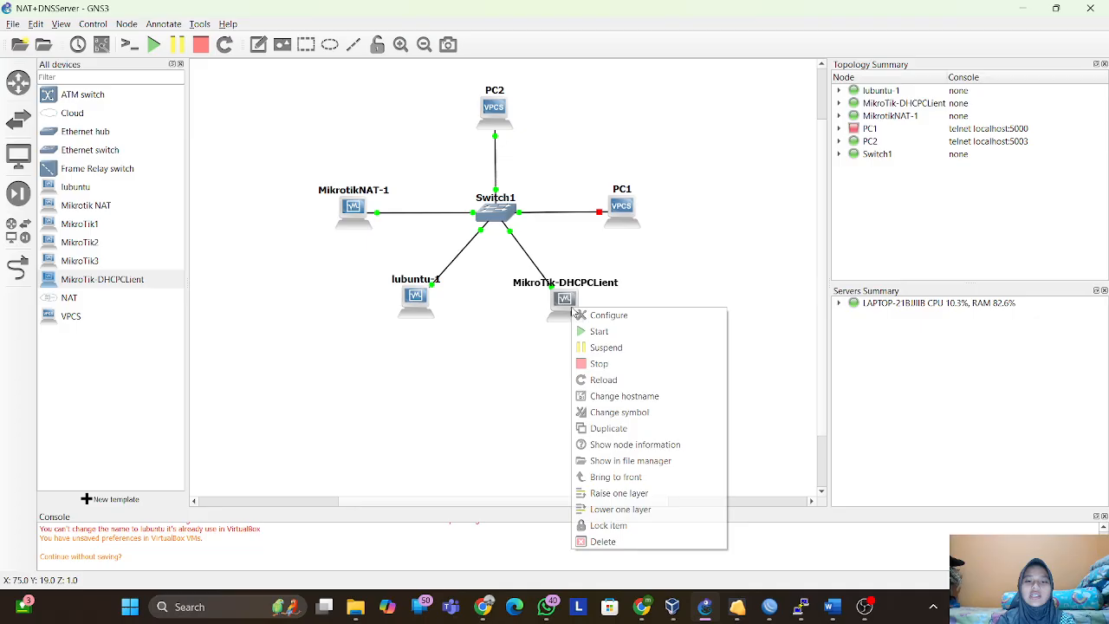
pyautogui.click(618, 397)
pyautogui.click(590, 299)
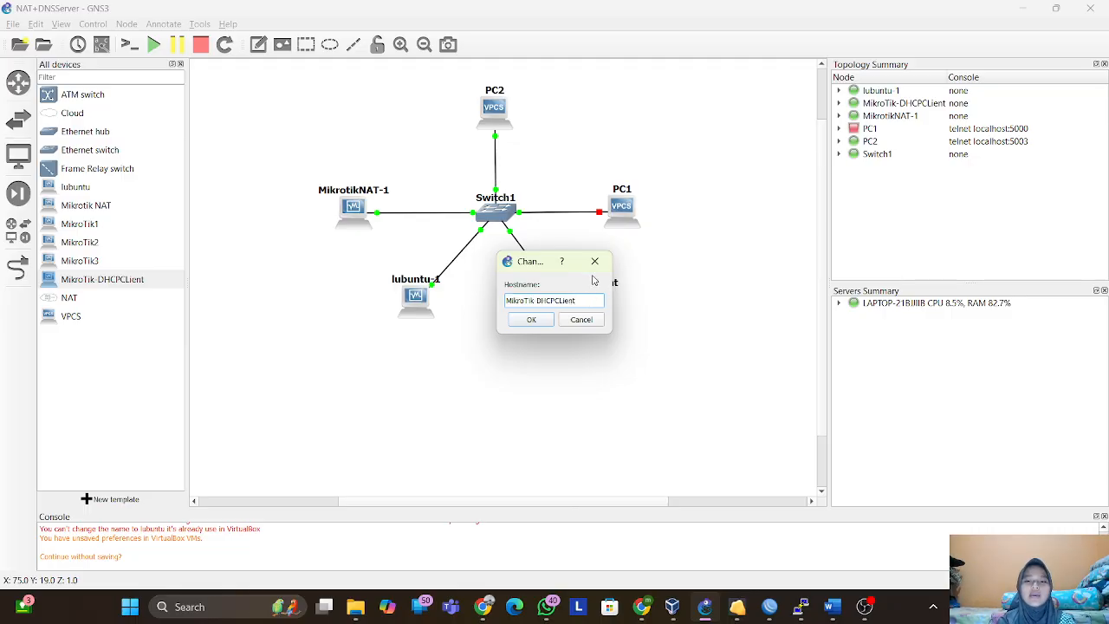
pyautogui.click(595, 261)
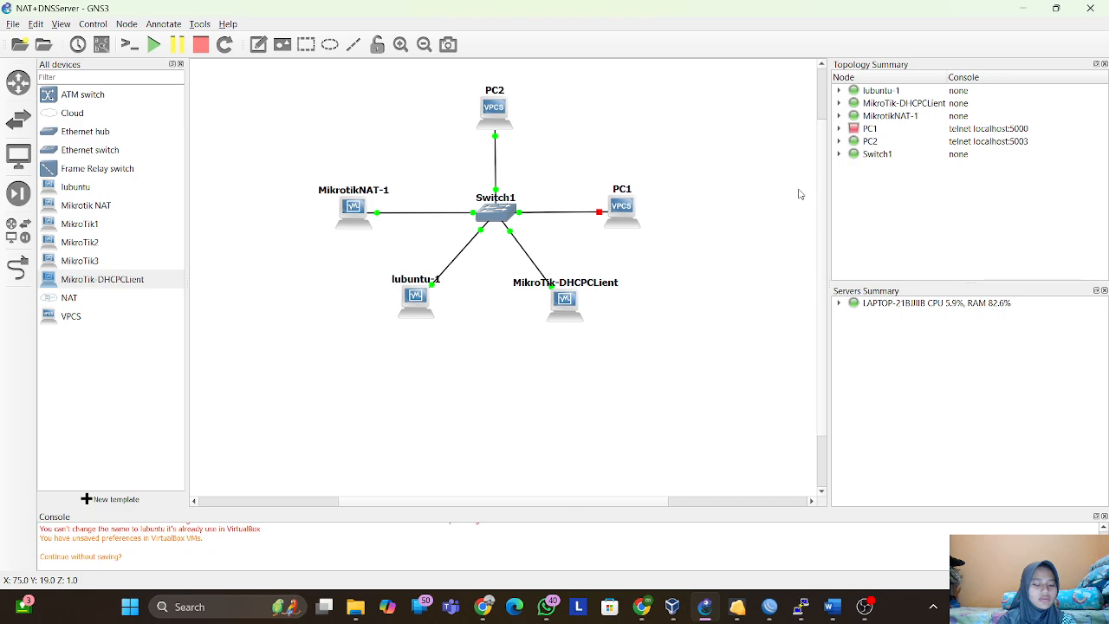
# - Switch to the MikroTik NAT session in WinBox and view its DHCP server list
pyautogui.click(768, 609)
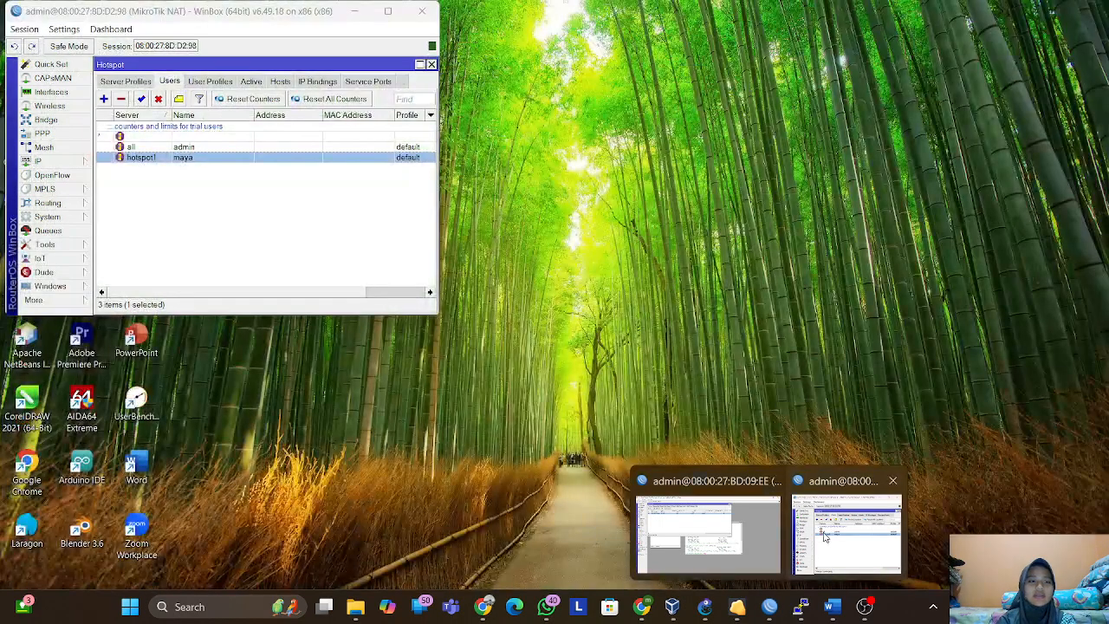
pyautogui.click(824, 537)
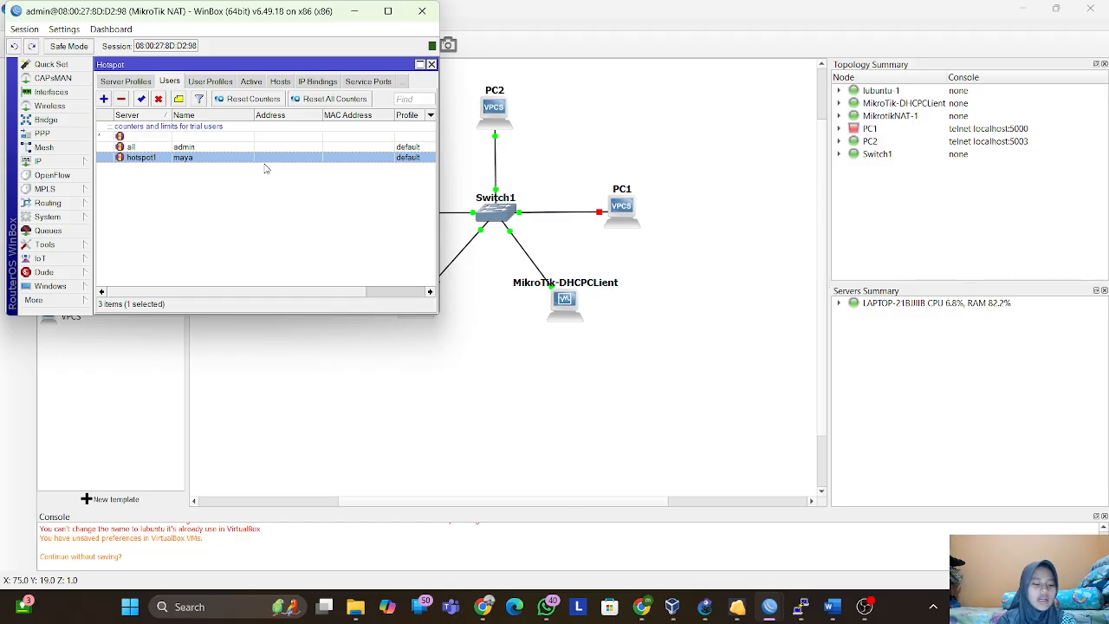
pyautogui.click(68, 163)
pyautogui.click(122, 232)
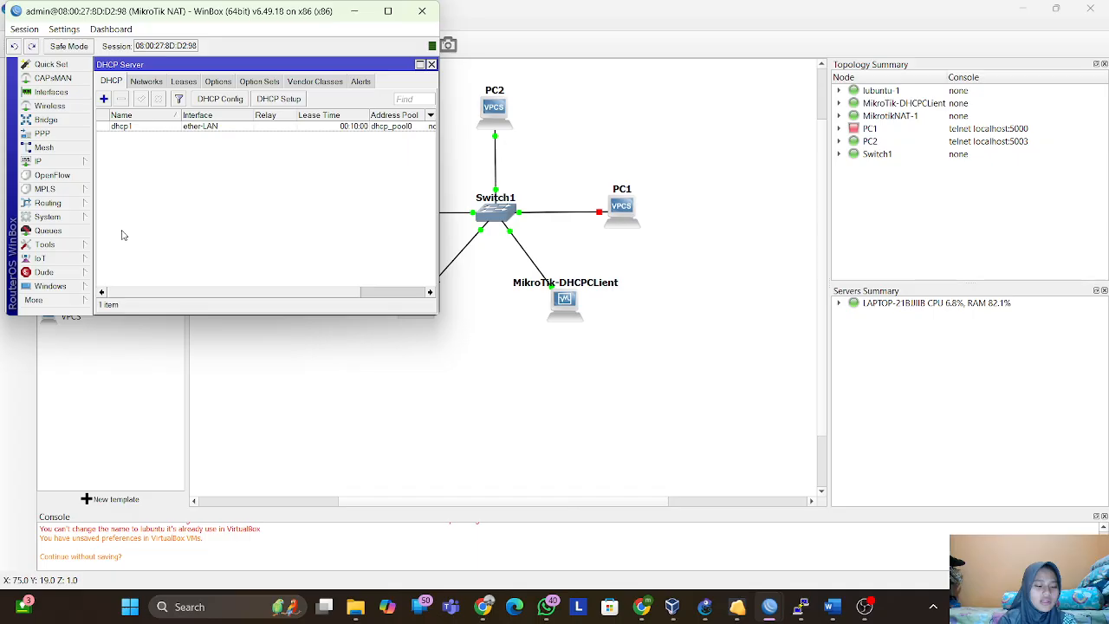
# - Preview the DHCP Setup wizard with ether-LAN as the server interface, close it without creating a server, and return to GNS3
pyautogui.click(278, 99)
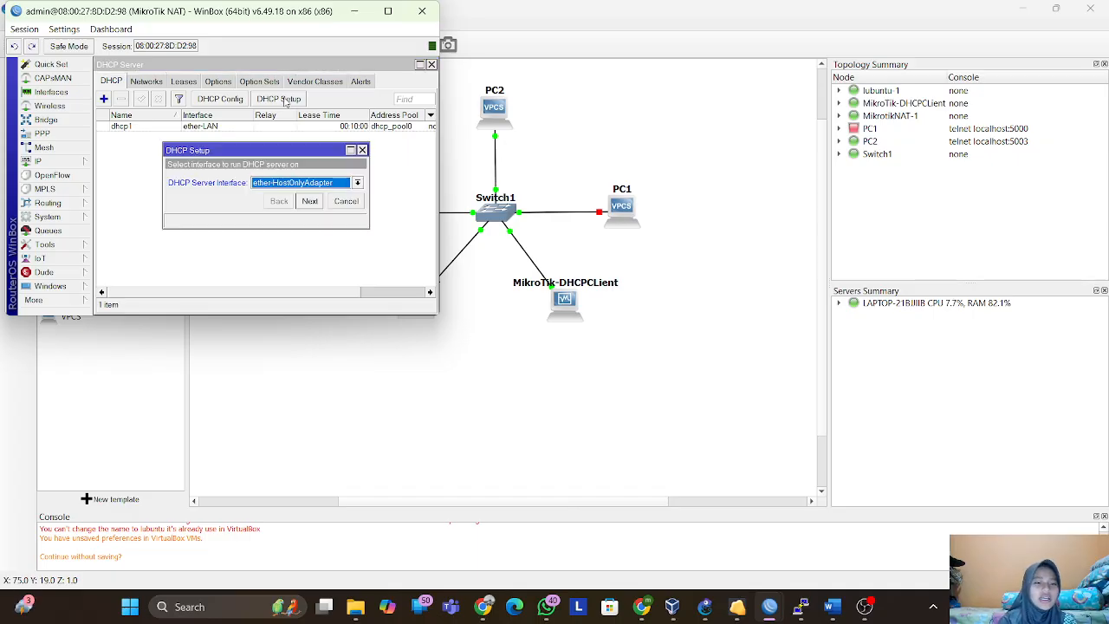
pyautogui.click(291, 184)
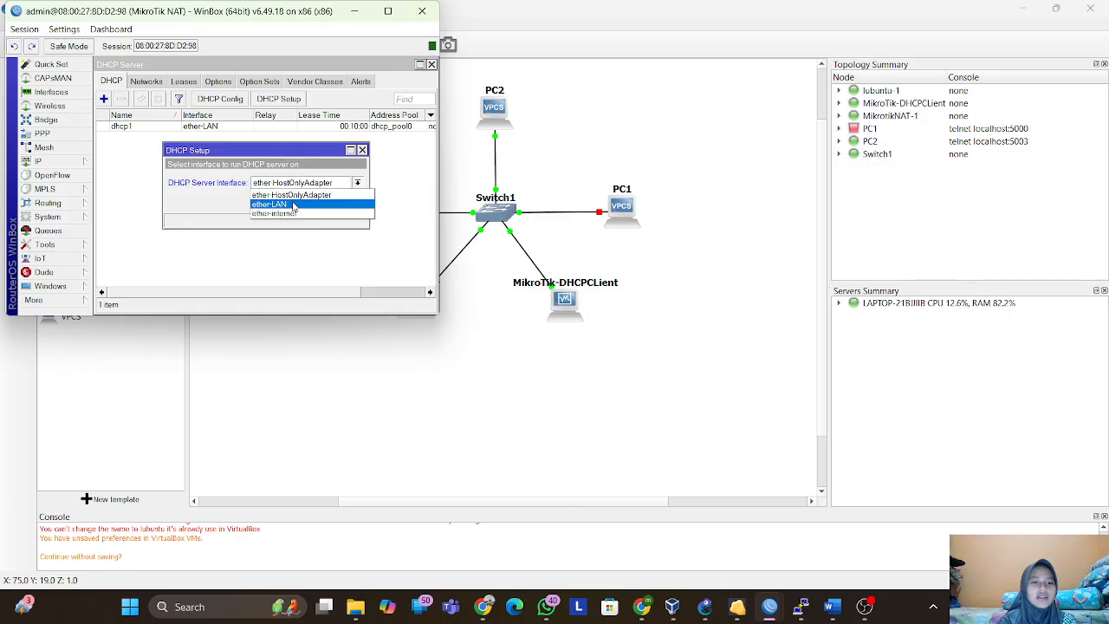
pyautogui.click(293, 204)
pyautogui.click(363, 151)
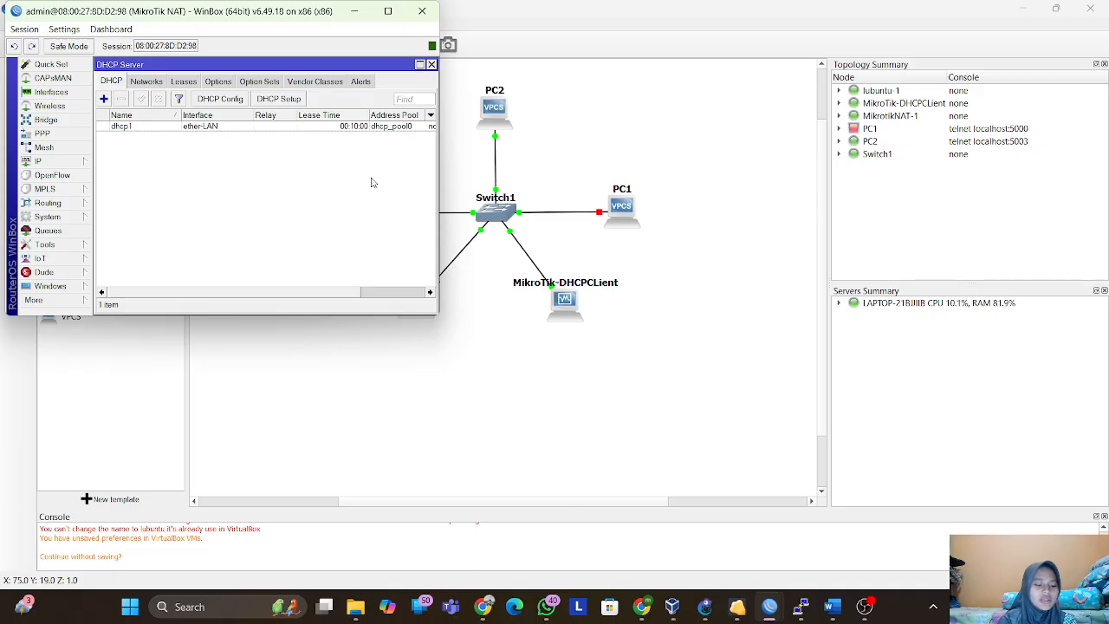
pyautogui.click(66, 300)
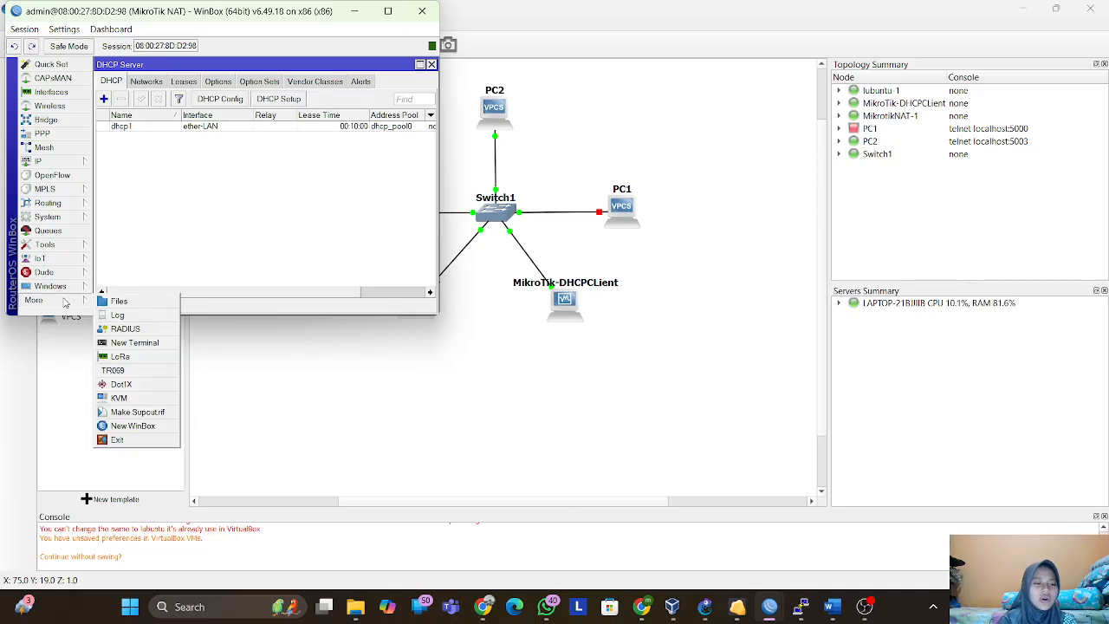
pyautogui.click(446, 480)
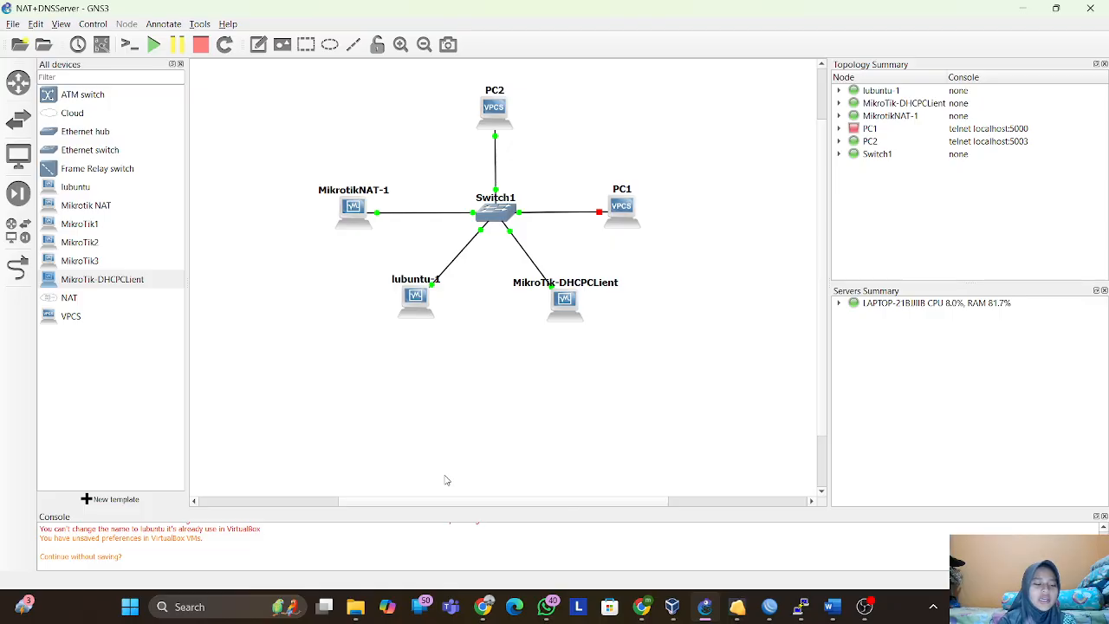
# - Switch to the MikroTikDHCPClient session in WinBox and inspect the general properties of the ether-LAN interface
pyautogui.moveTo(769, 607)
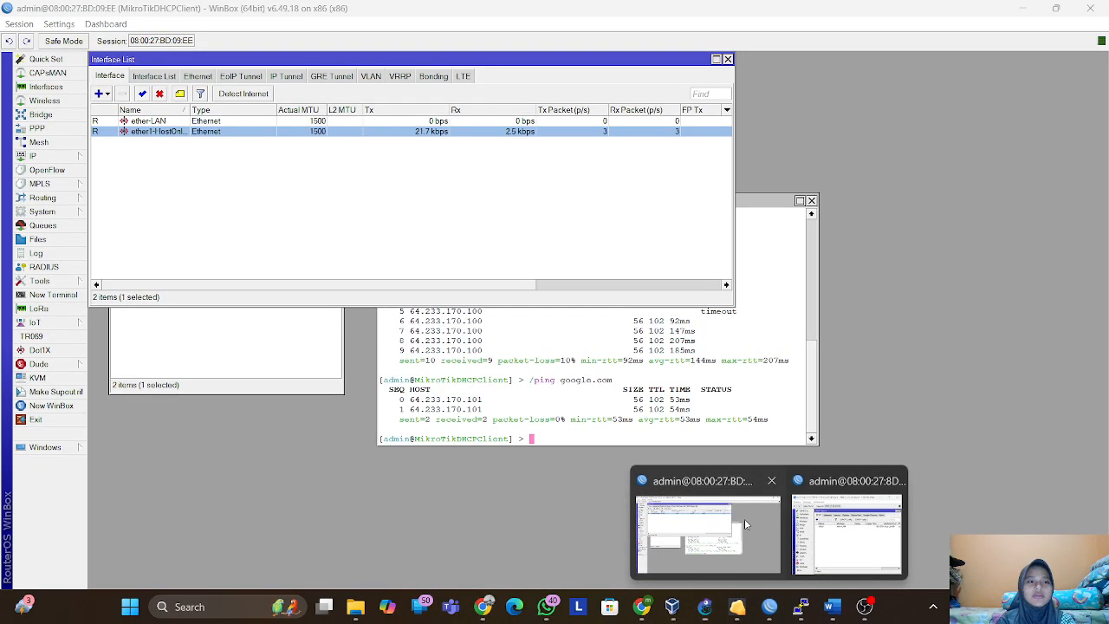
pyautogui.click(745, 518)
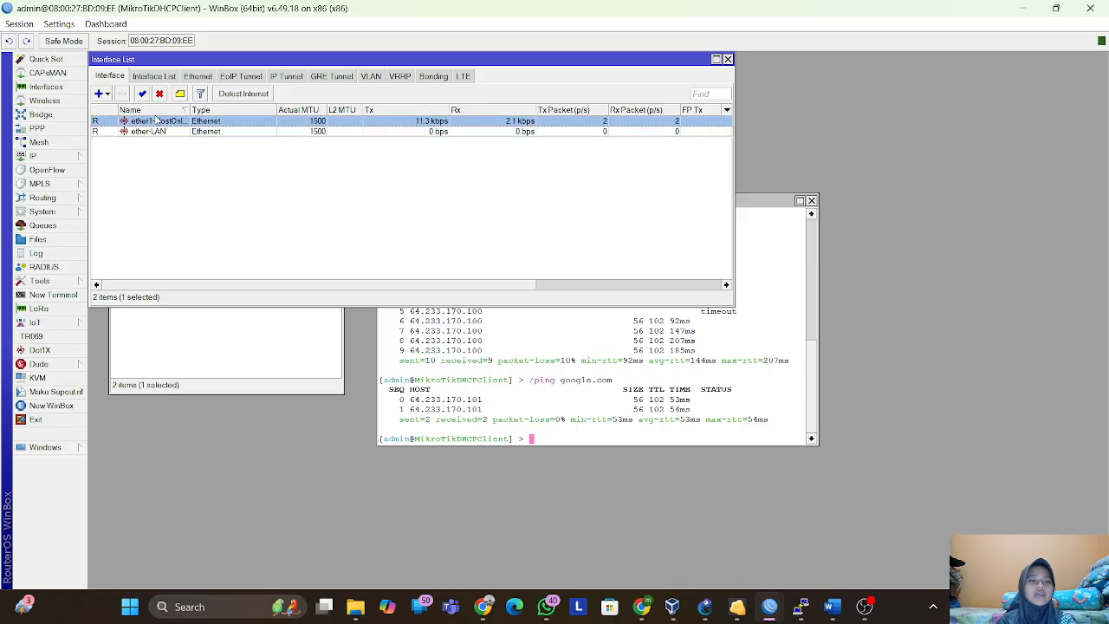
pyautogui.click(161, 132)
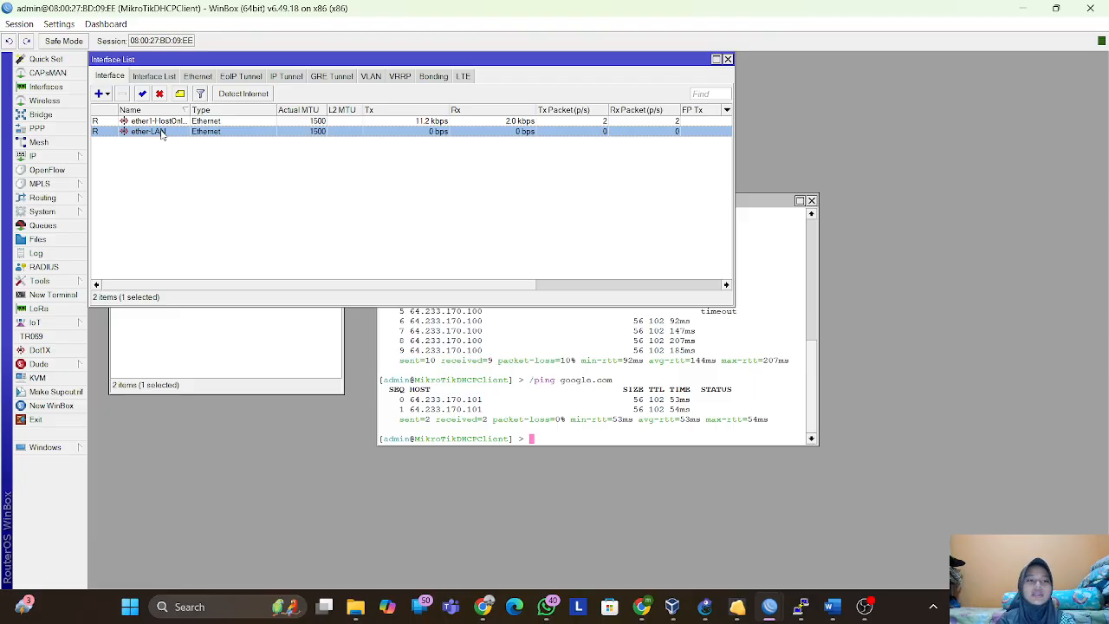
pyautogui.doubleClick(160, 132)
pyautogui.click(273, 93)
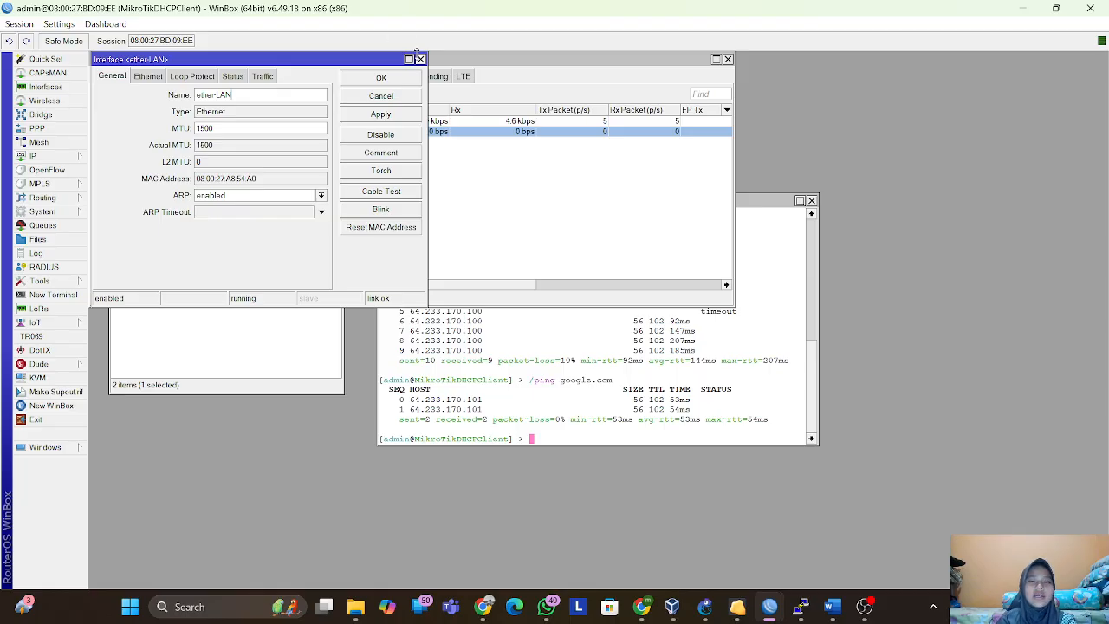
pyautogui.click(420, 60)
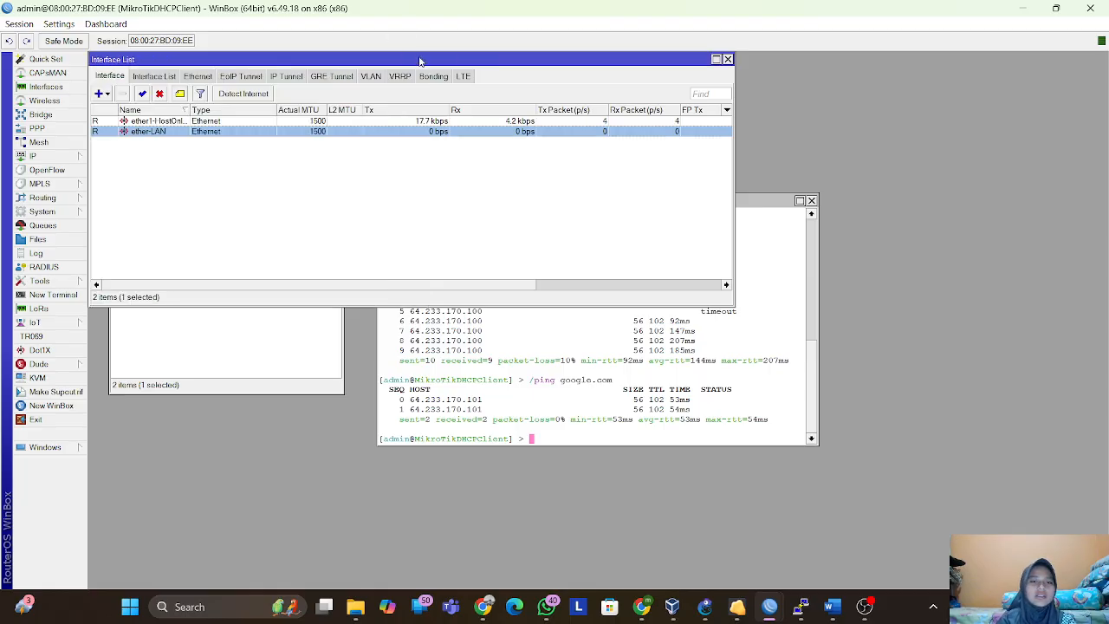
# - View the DHCP client list and preview a new client entry on ether-LAN, closing both without adding the entry
pyautogui.click(64, 158)
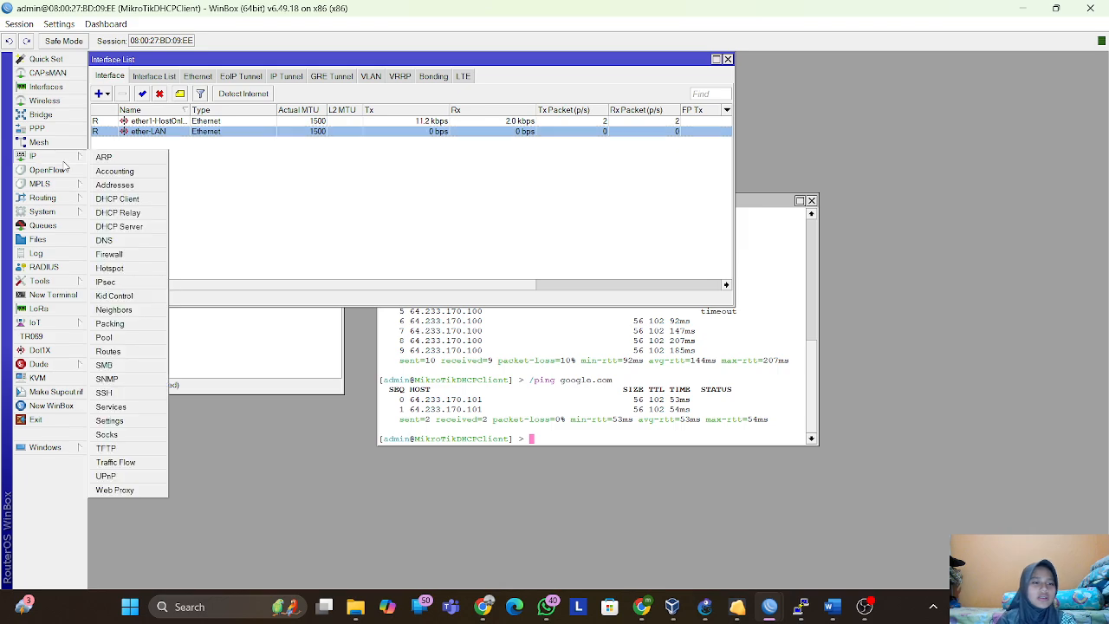
pyautogui.click(139, 204)
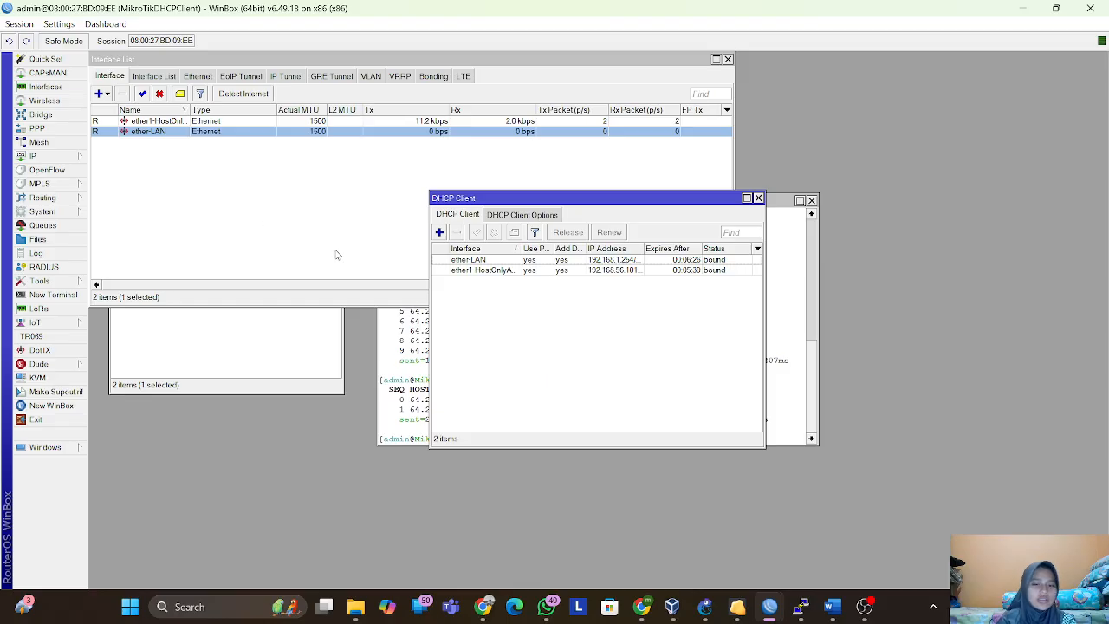
pyautogui.click(439, 233)
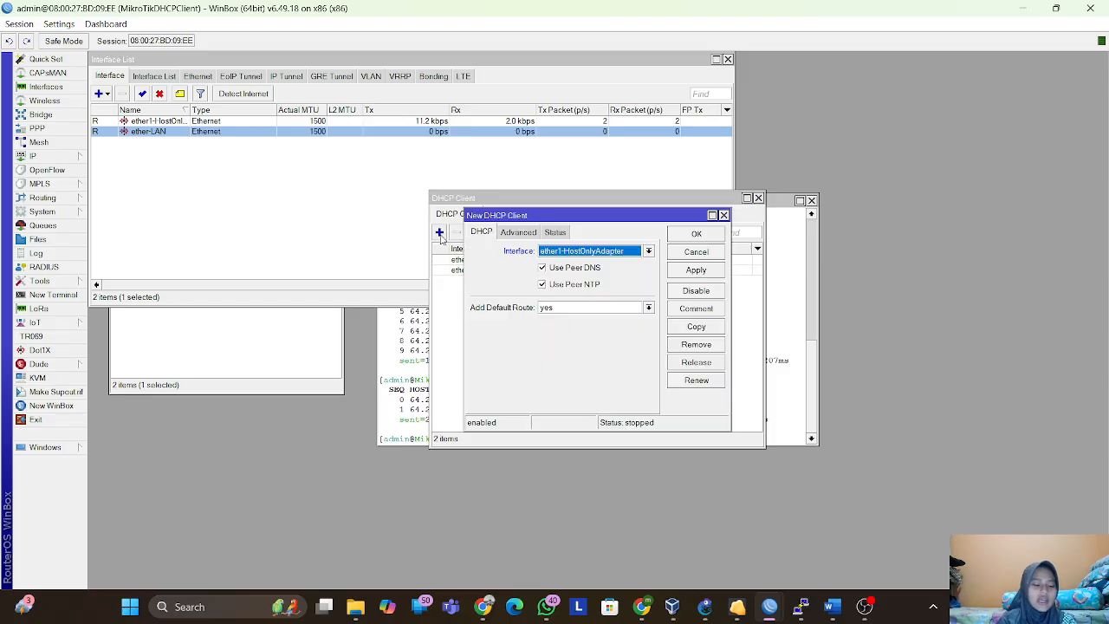
pyautogui.click(625, 252)
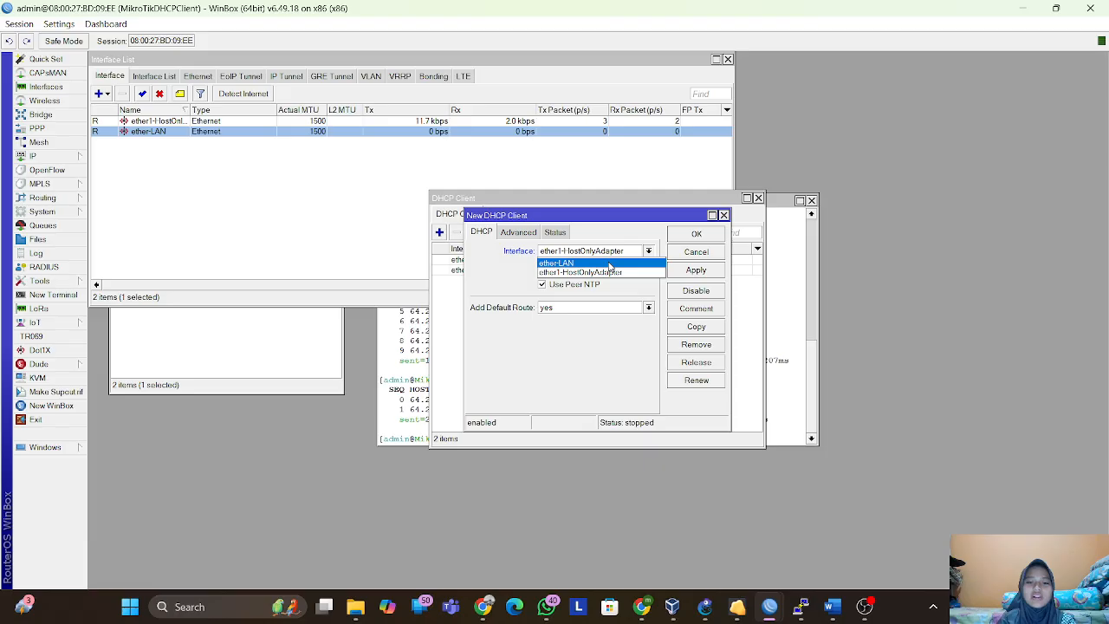
pyautogui.click(610, 264)
pyautogui.click(724, 215)
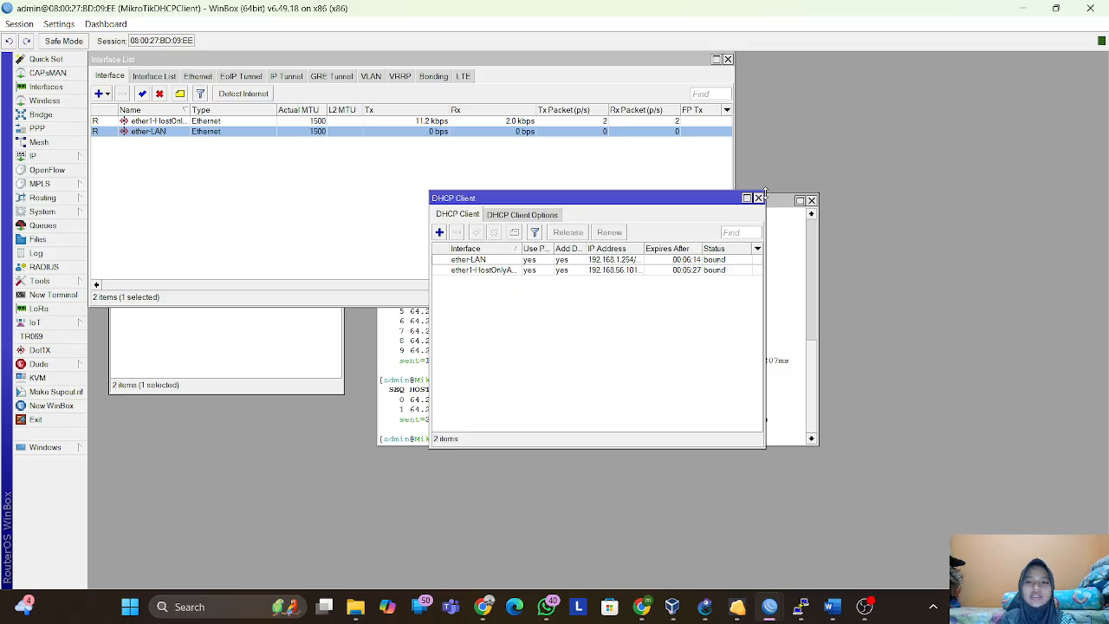
pyautogui.click(759, 200)
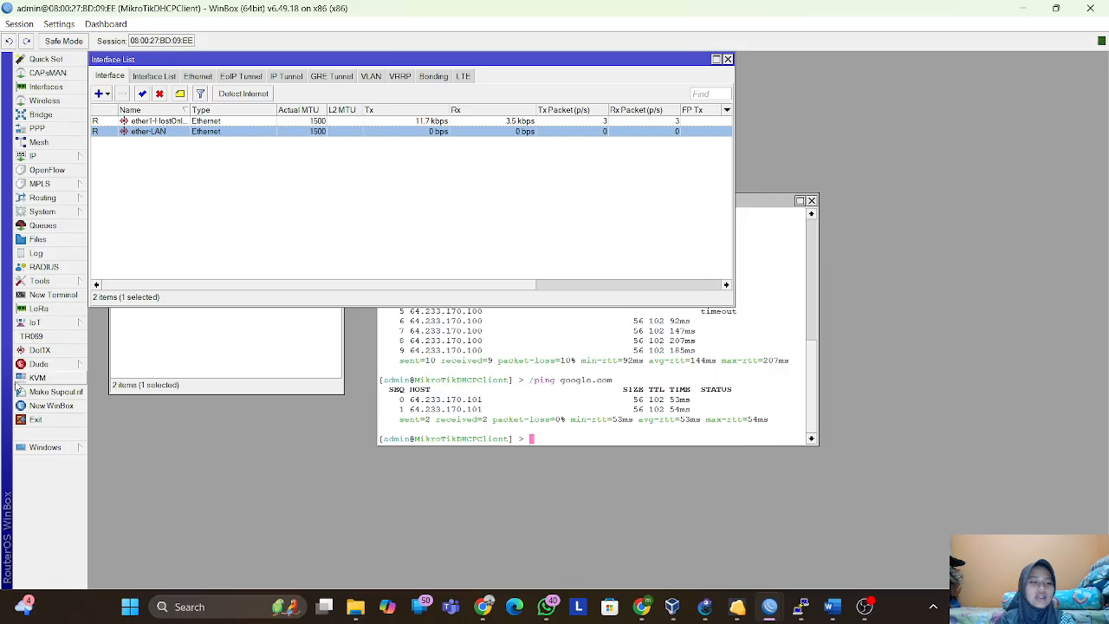
# - Start a new terminal on MikroTikDHCPClient, skip the password change, ping google.com, and stop the ping after a few replies
pyautogui.click(53, 295)
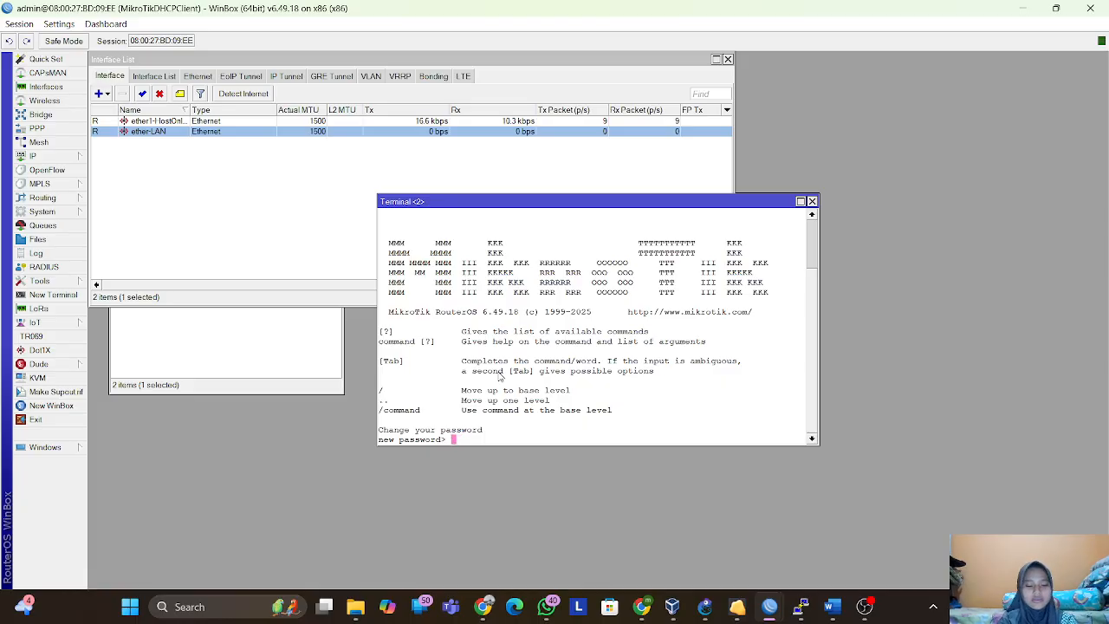
pyautogui.press('Return')
pyautogui.write('pin')
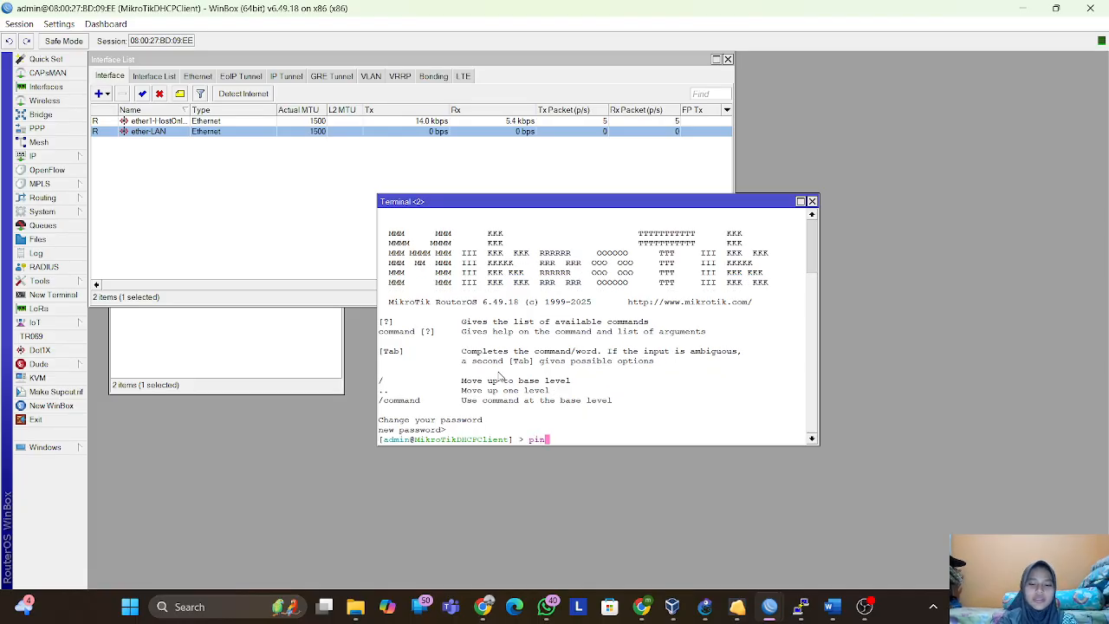
pyautogui.write('g google.')
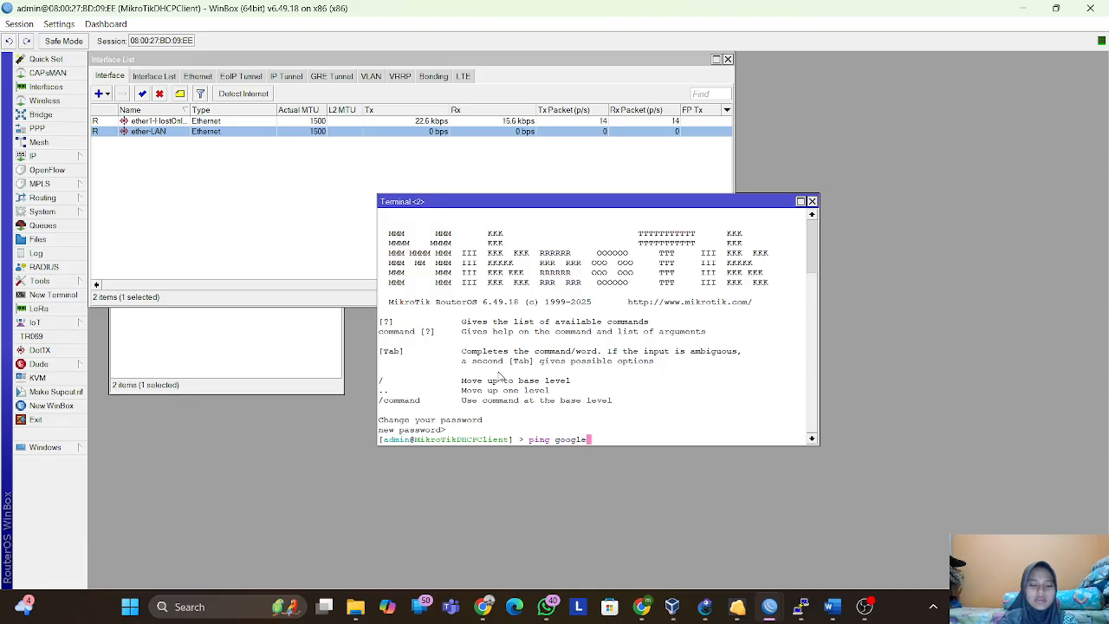
pyautogui.write('com')
pyautogui.press('Return')
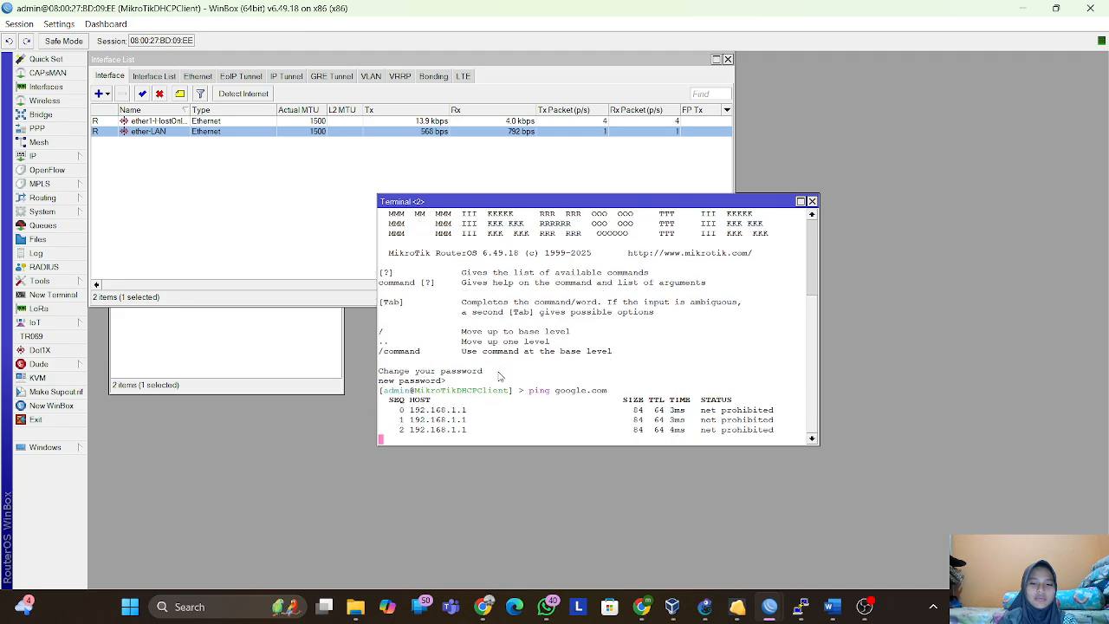
pyautogui.hotkey('ctrl', 'c')
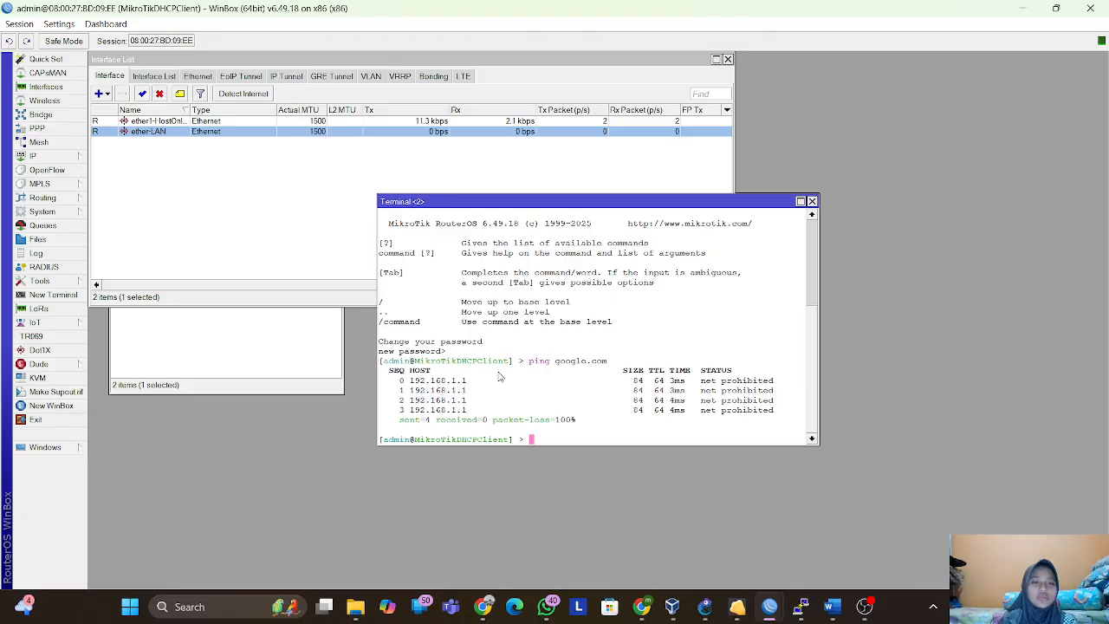
# - Switch to the MikroTik NAT session, ping google.com from a new terminal without changing the password, stop it, and minimize the session
pyautogui.click(1021, 9)
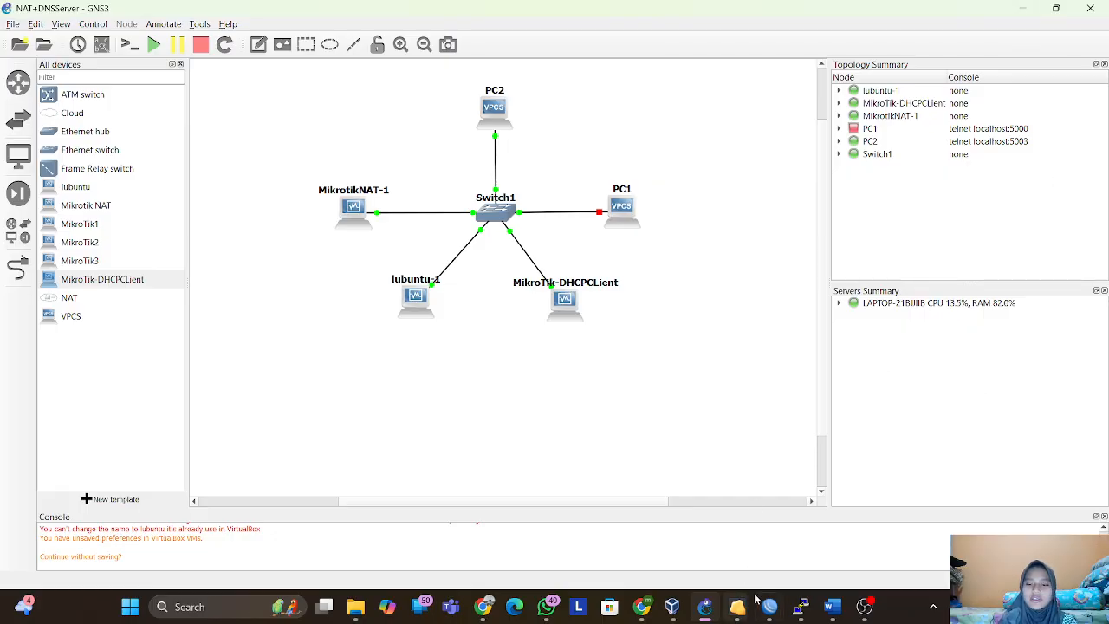
pyautogui.moveTo(769, 607)
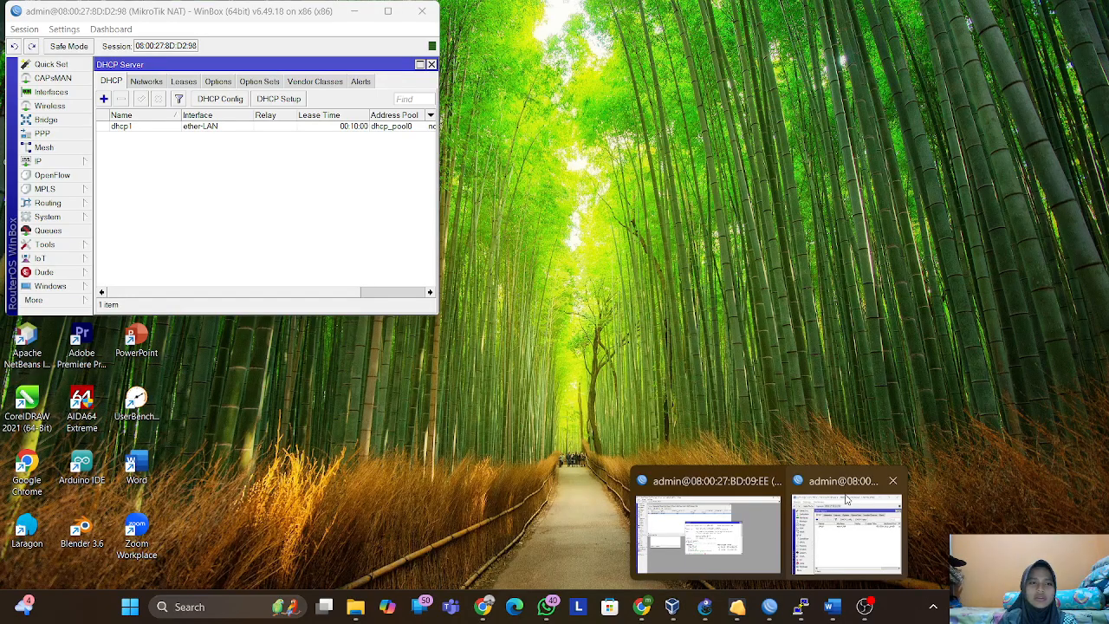
pyautogui.click(845, 497)
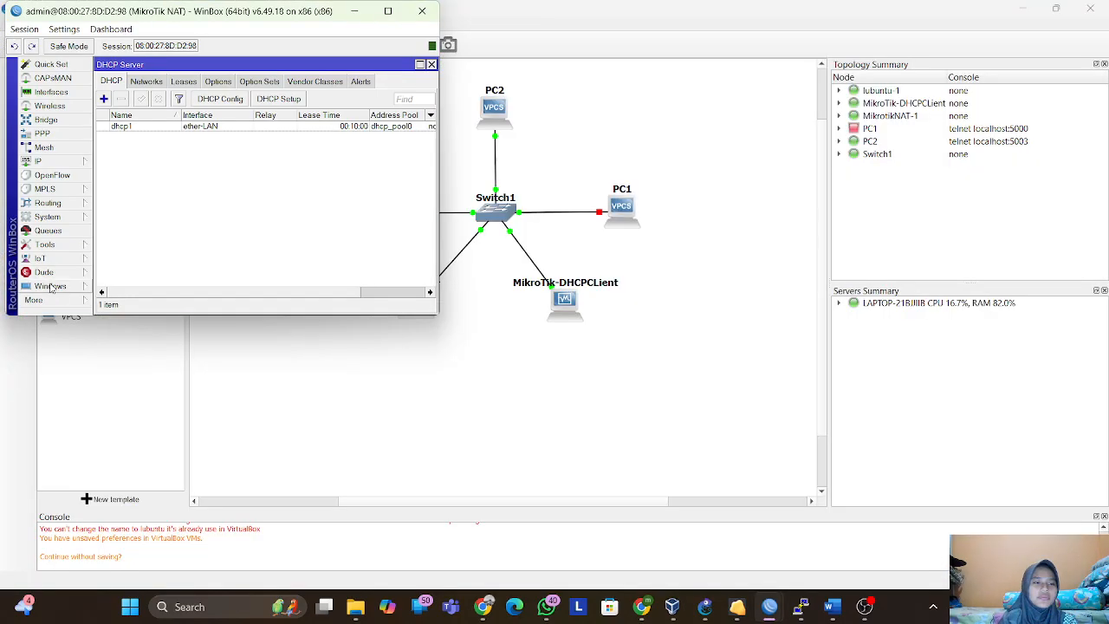
pyautogui.click(61, 301)
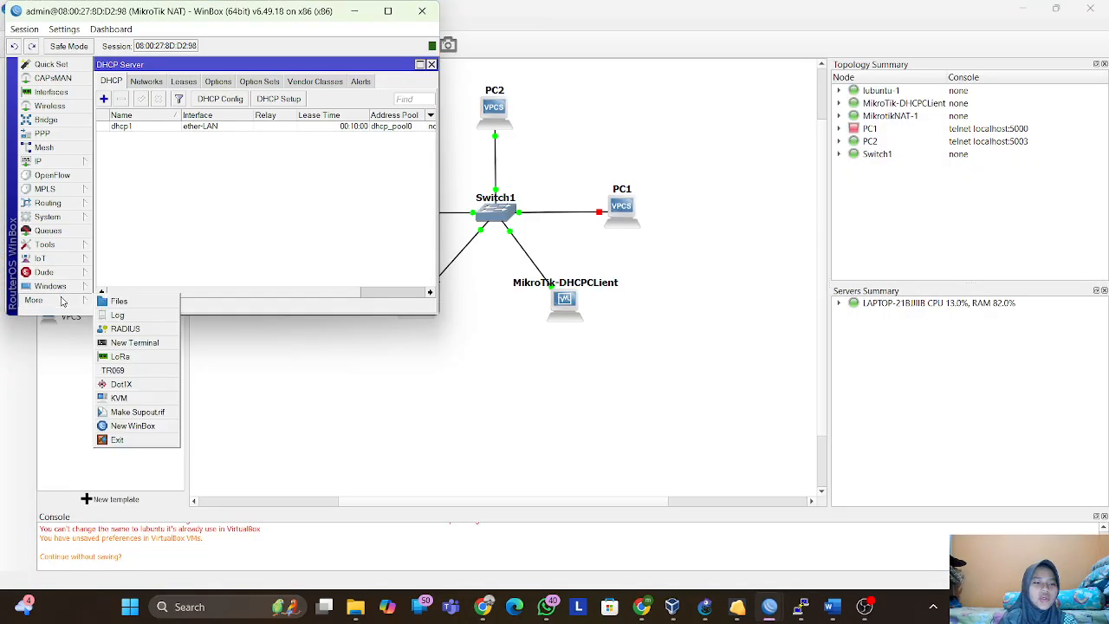
pyautogui.click(135, 343)
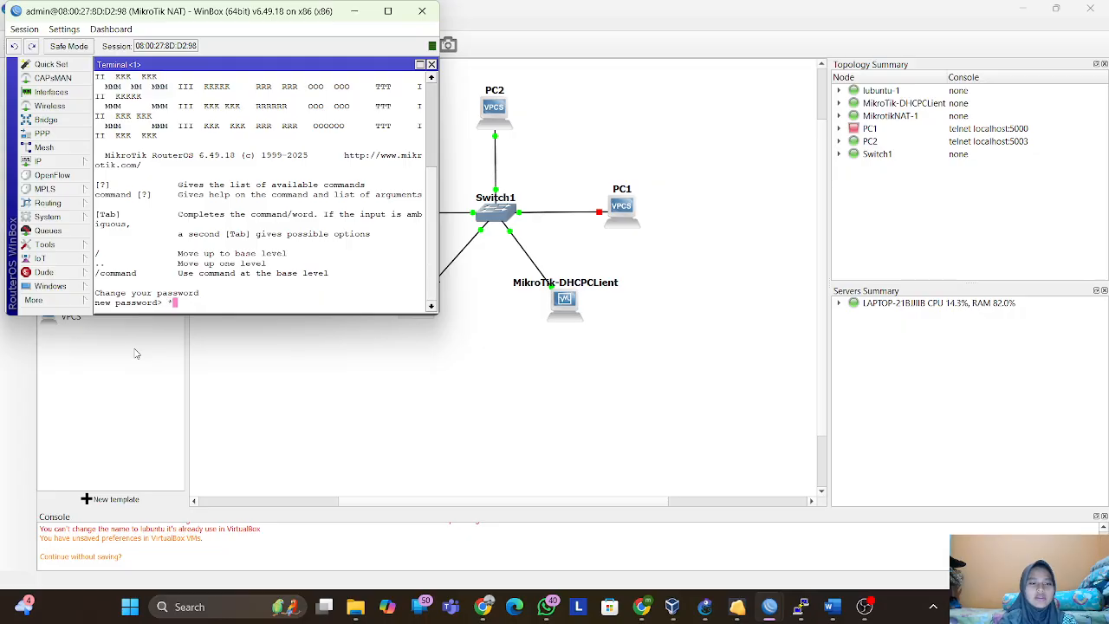
pyautogui.press('Return')
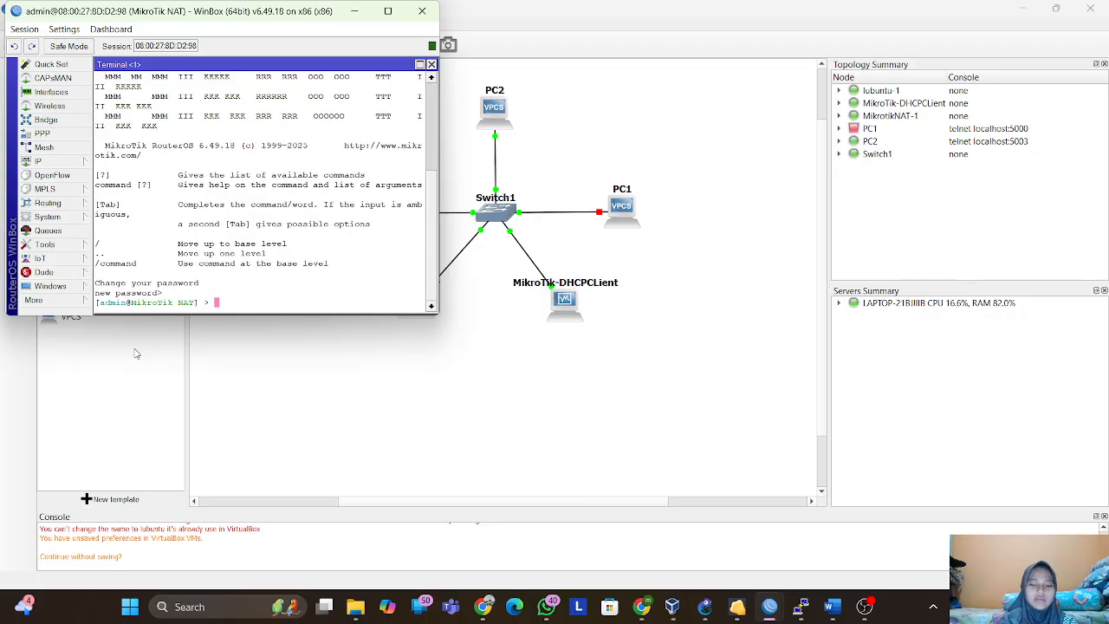
pyautogui.write('ping goog')
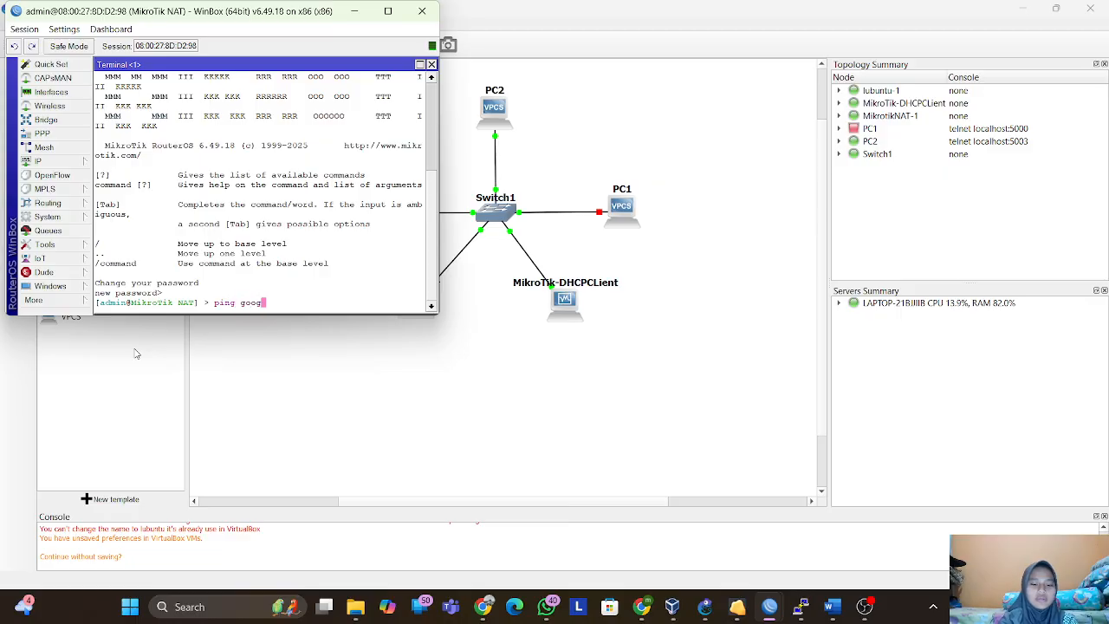
pyautogui.write('le.com')
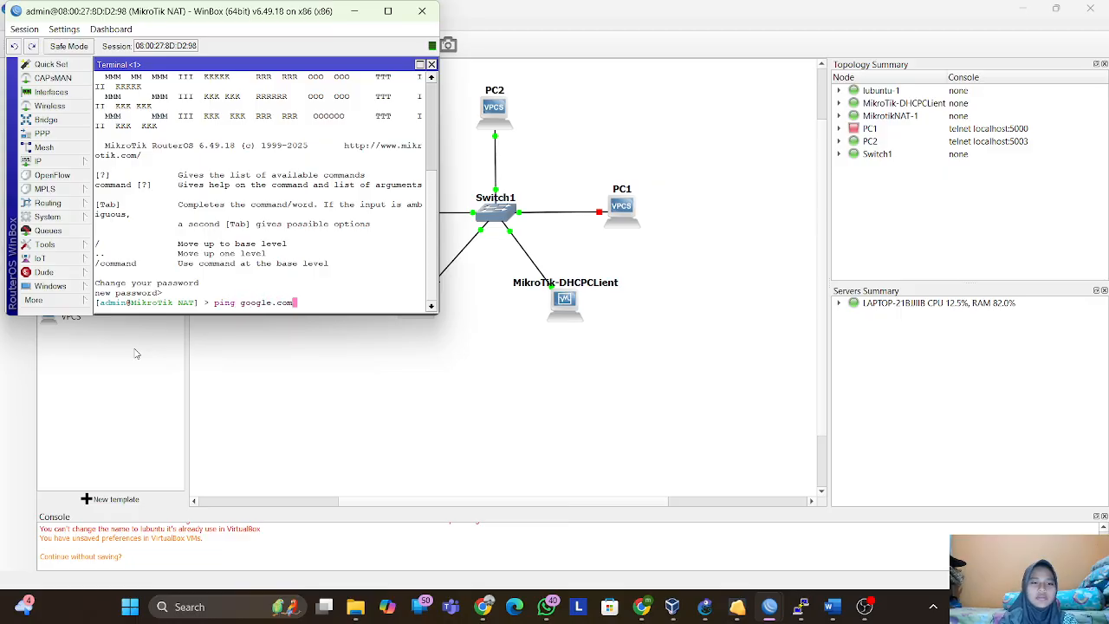
pyautogui.press('Return')
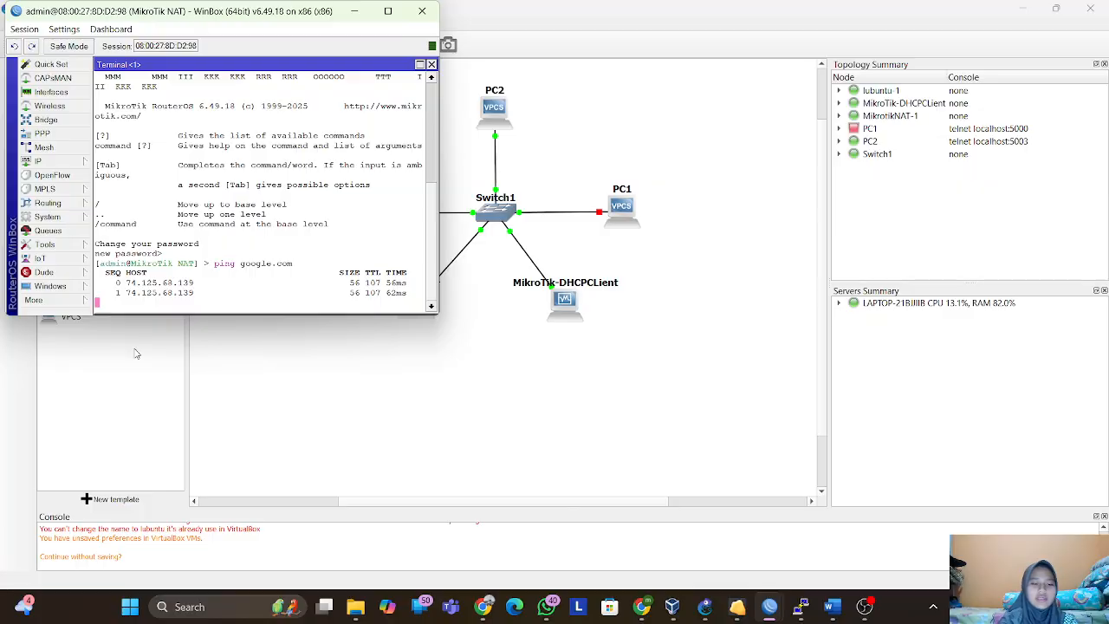
pyautogui.hotkey('ctrl', 'c')
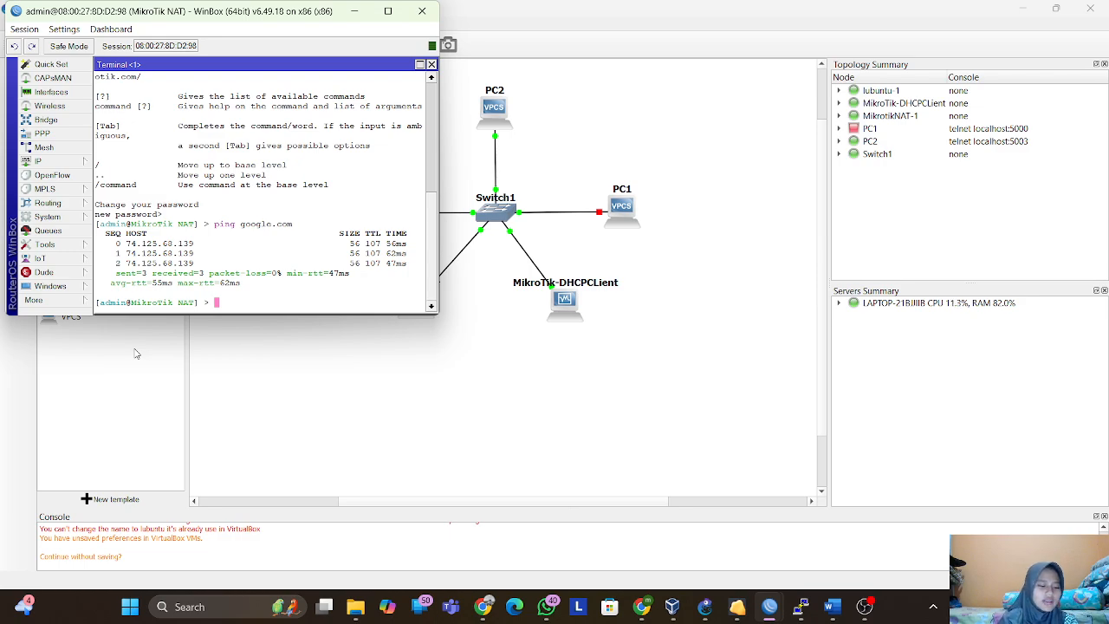
pyautogui.click(355, 11)
# - Bring up the lubuntu-1 virtual machine to view its YouTube page, and minimize it to return to the topology
pyautogui.moveTo(736, 609)
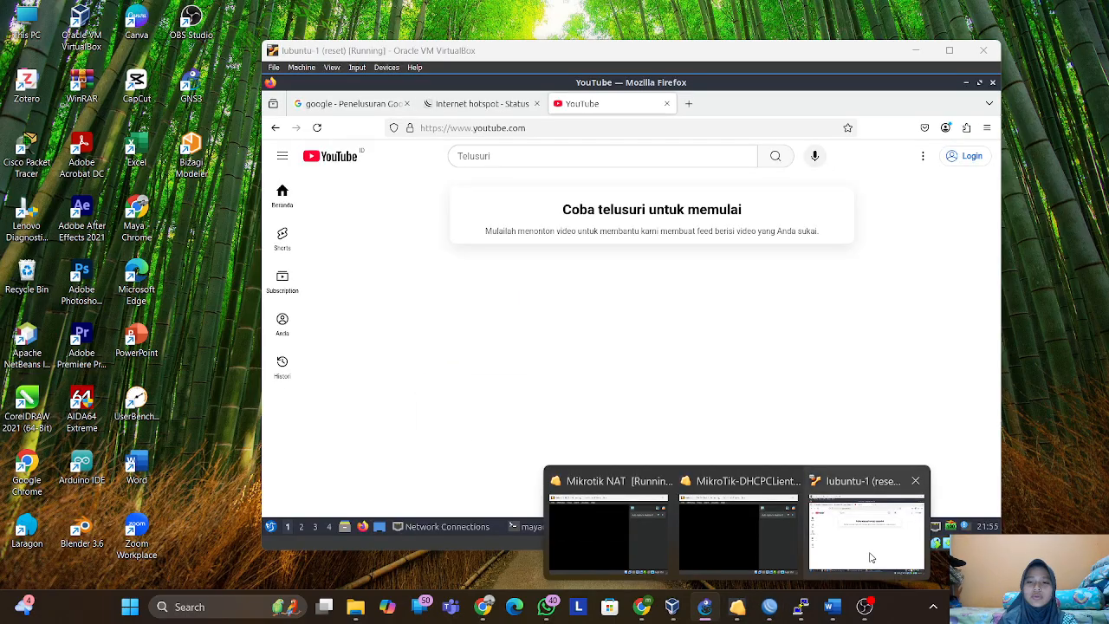
pyautogui.click(870, 564)
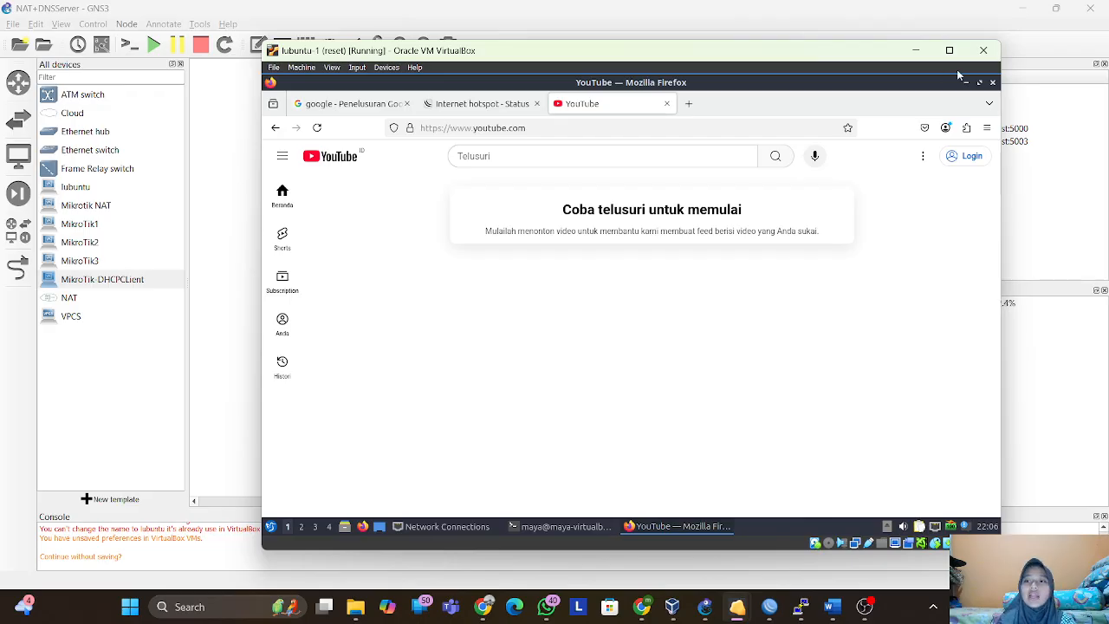
pyautogui.click(917, 51)
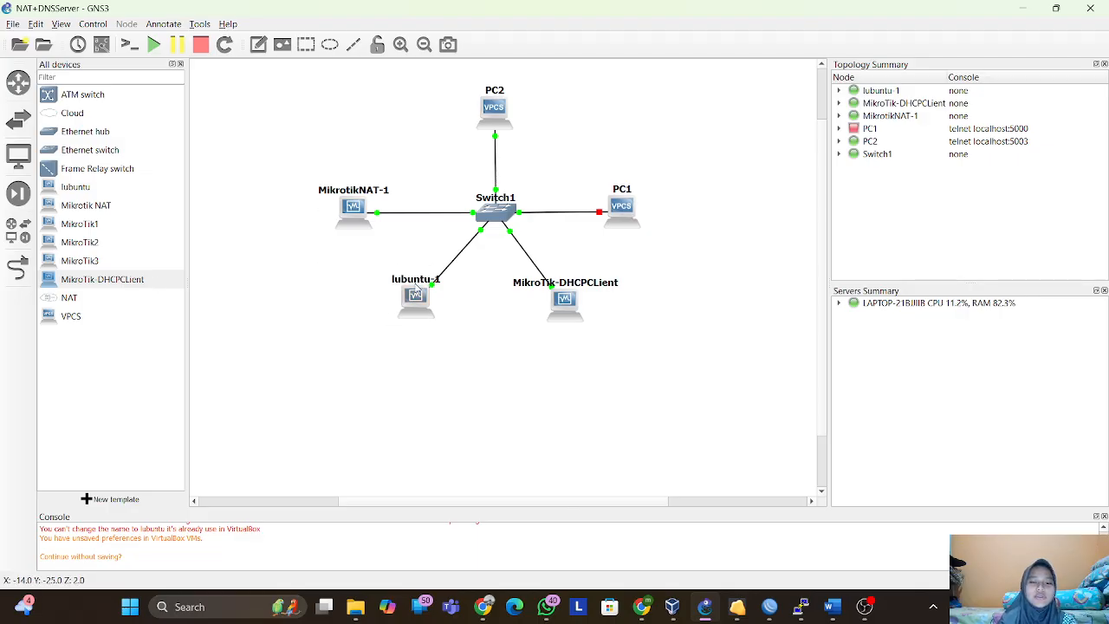
pyautogui.moveTo(417, 301)
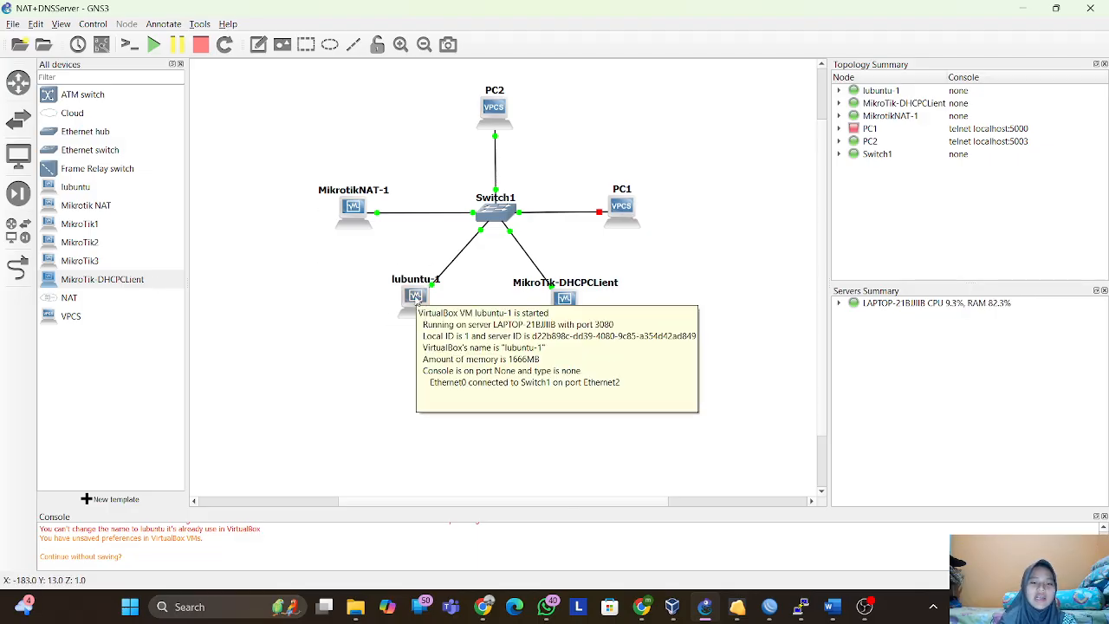
pyautogui.rightClick(417, 299)
pyautogui.click(252, 355)
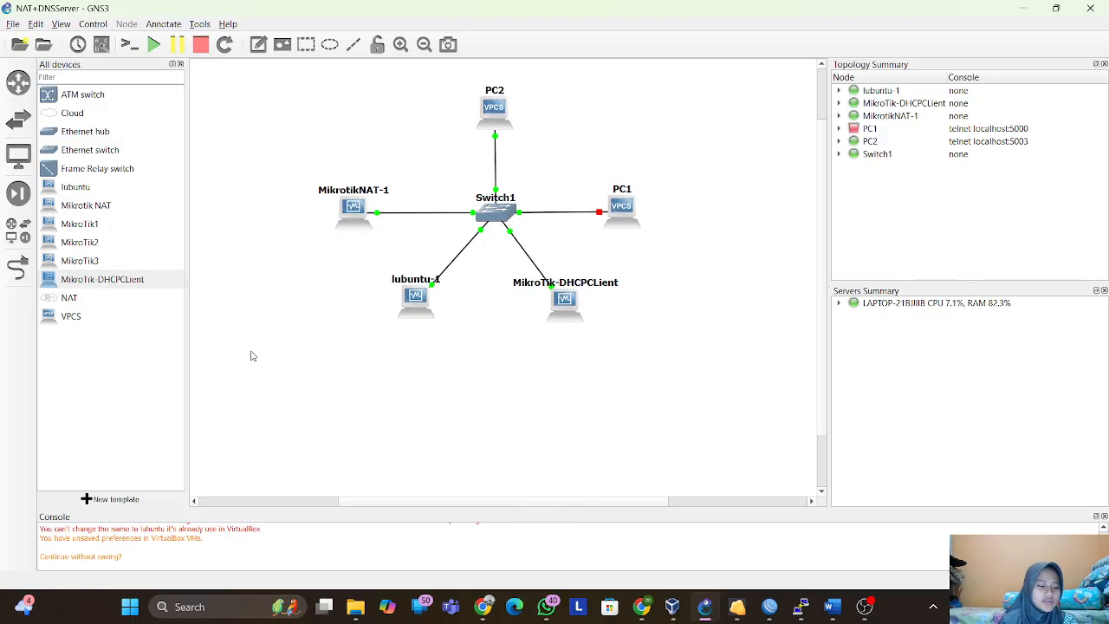
pyautogui.click(59, 323)
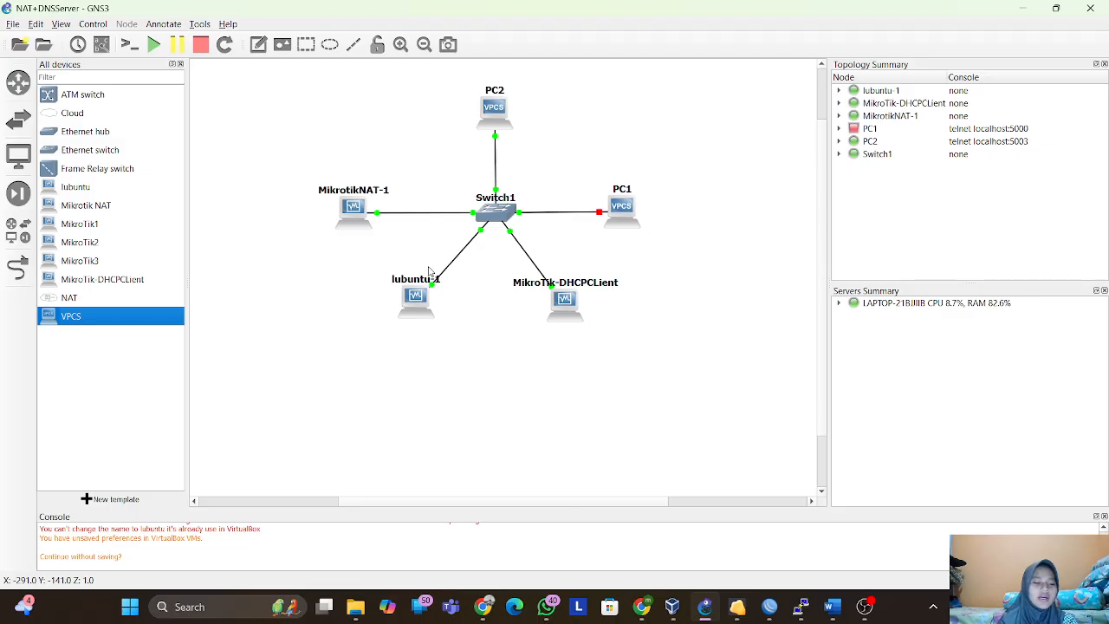
# - Open the console of PC2, review its earlier DHCP lease, show and google.com ping commands, and minimize the console
pyautogui.click(492, 113)
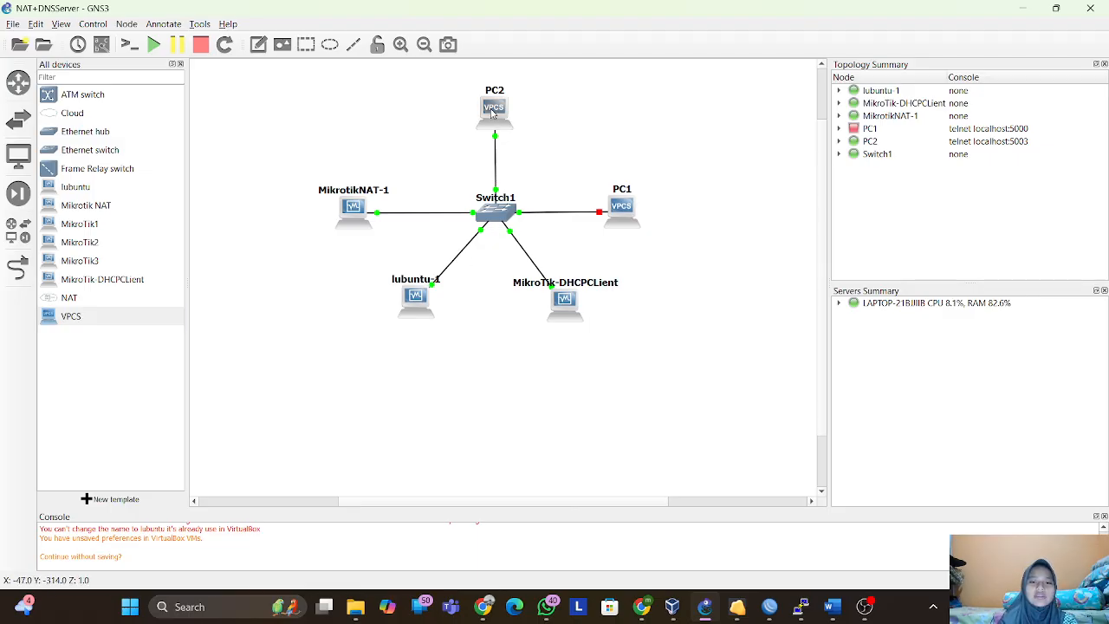
pyautogui.rightClick(492, 113)
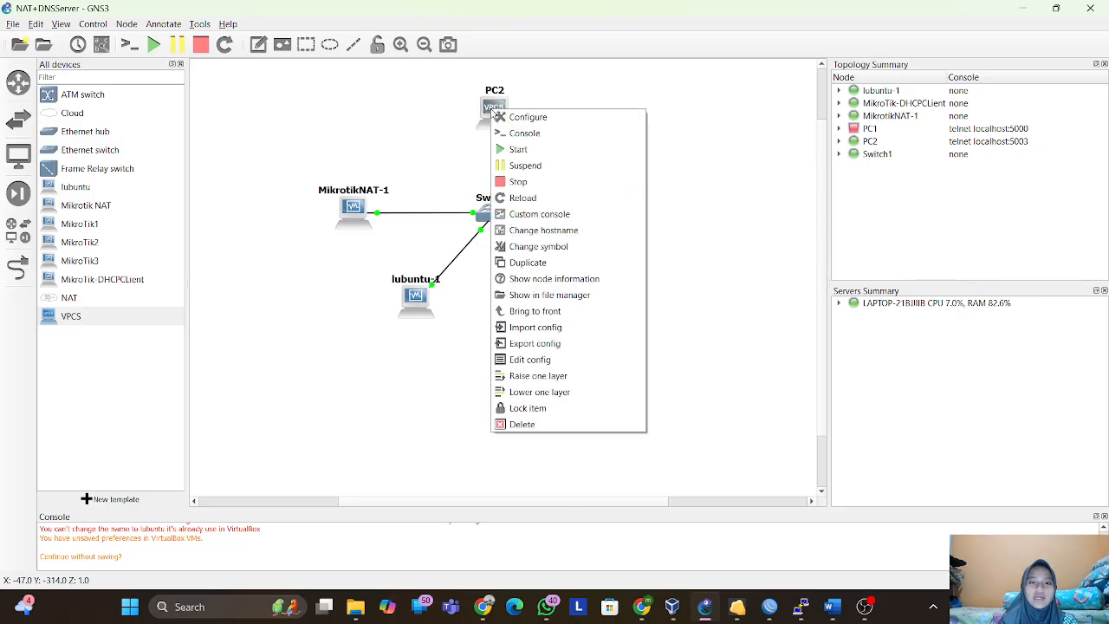
pyautogui.click(531, 137)
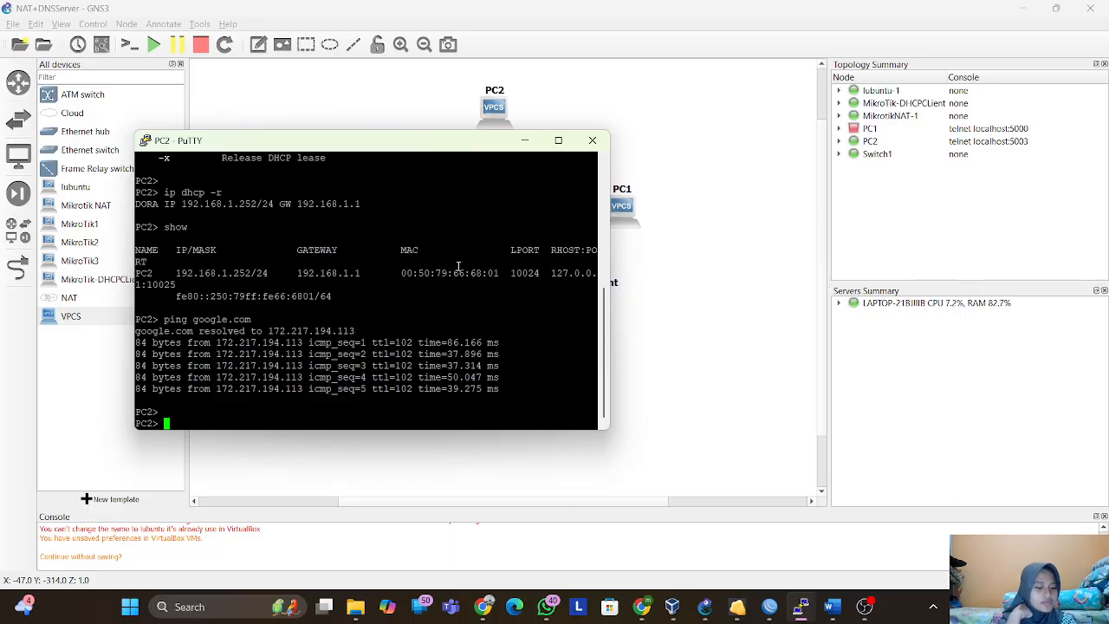
pyautogui.scroll(8, 459, 266)
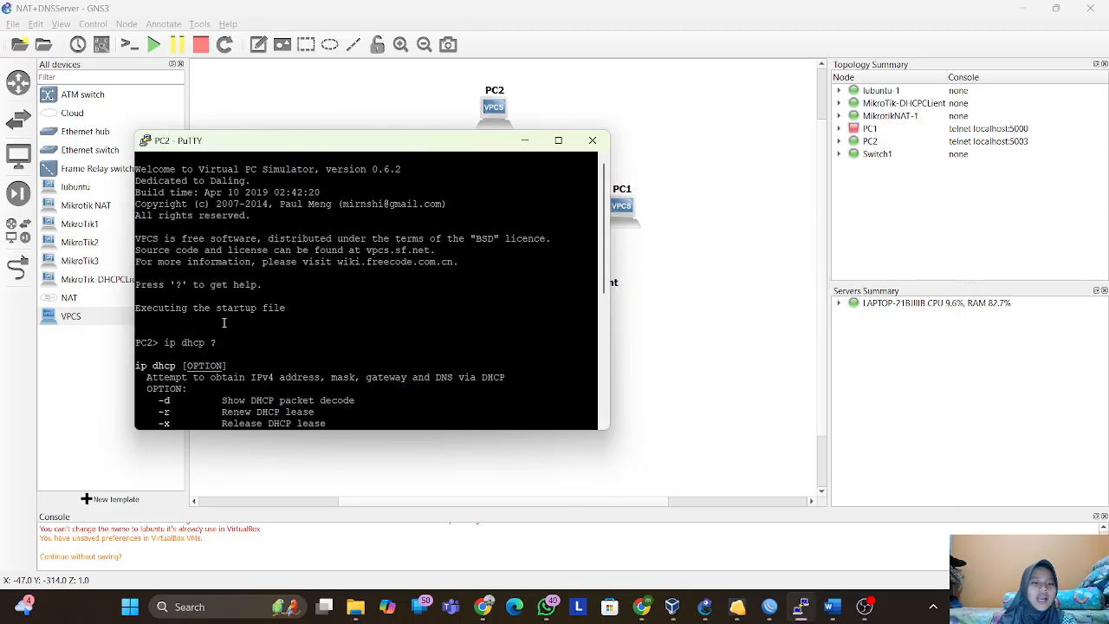
pyautogui.scroll(-8, 232, 343)
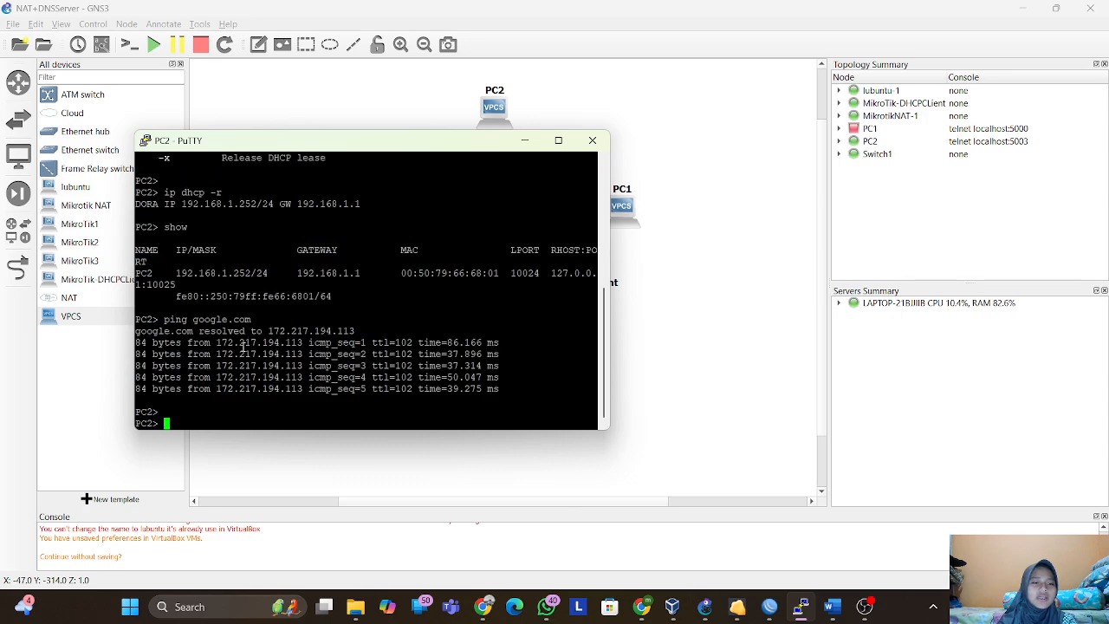
pyautogui.scroll(8, 242, 346)
pyautogui.scroll(-8, 260, 350)
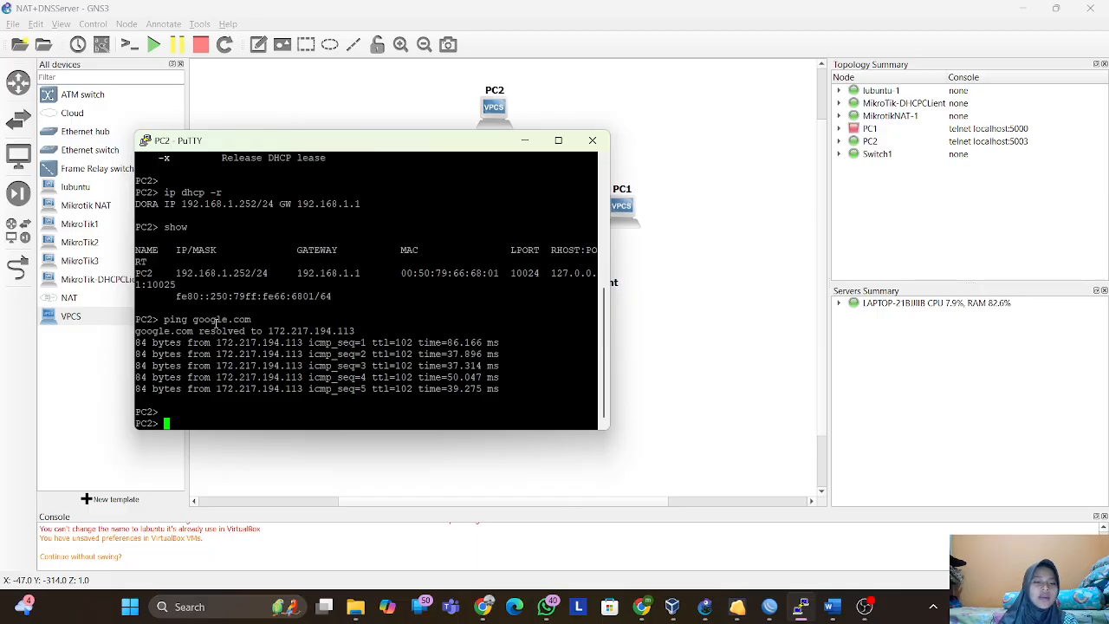
pyautogui.click(525, 142)
# - Switch to the lubuntu-1 virtual machine, review the IPv4 settings of Wired connection 1 in Advanced Network Configuration, and close both network windows
pyautogui.moveTo(737, 606)
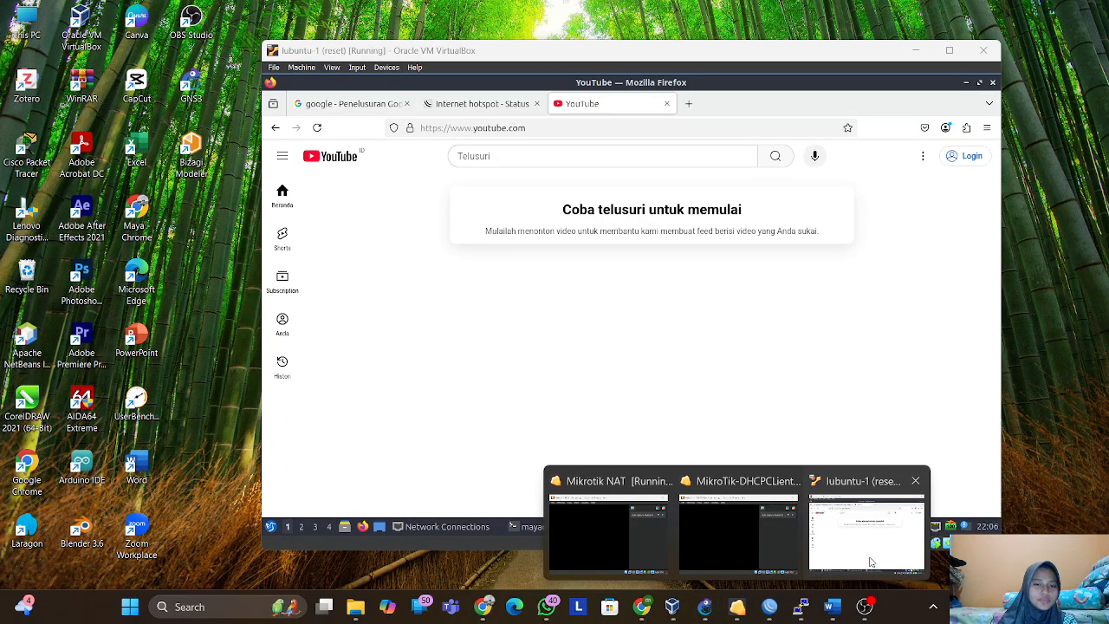
pyautogui.click(854, 572)
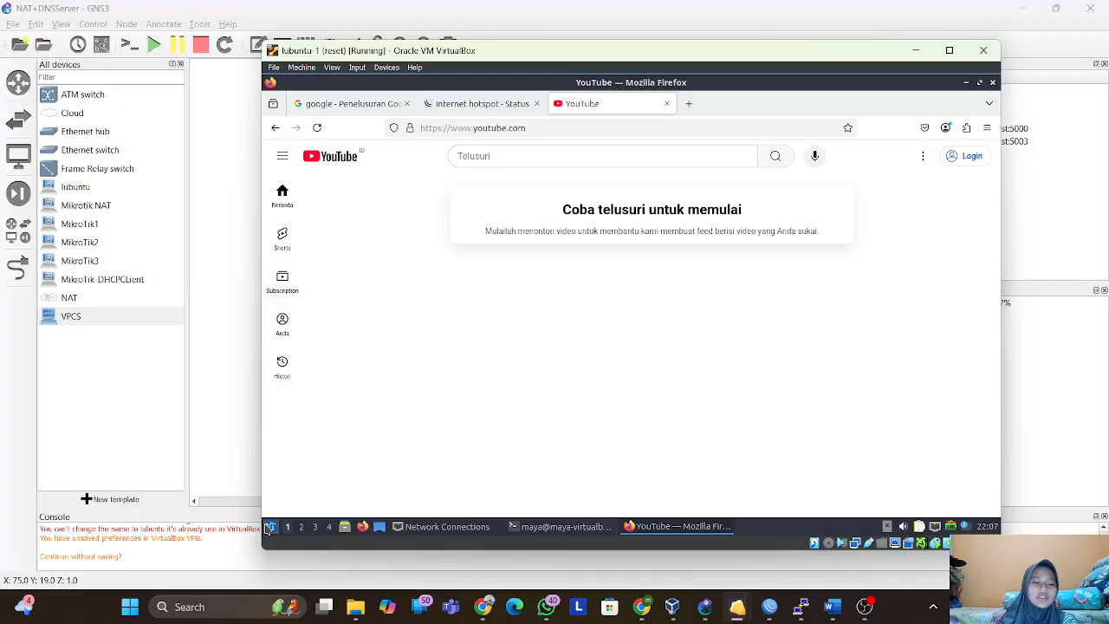
pyautogui.click(269, 527)
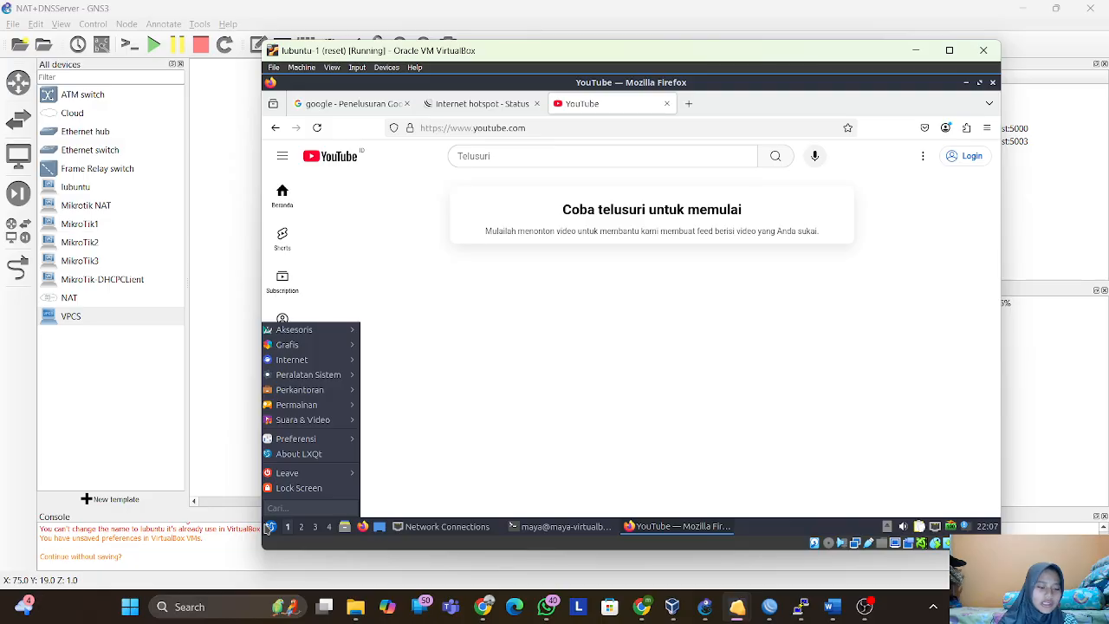
pyautogui.moveTo(323, 440)
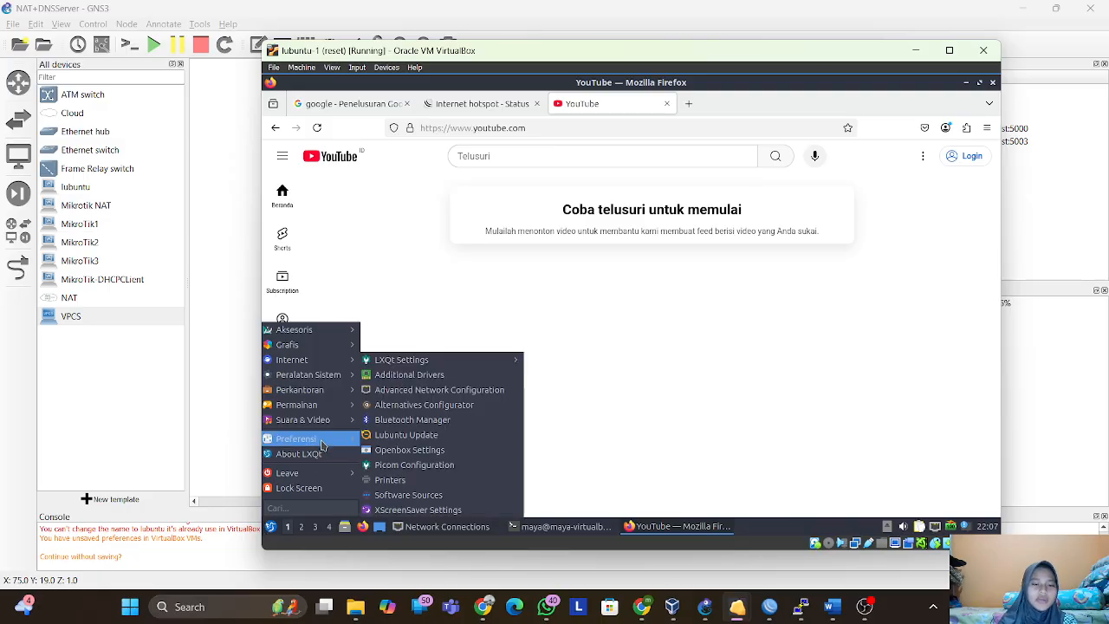
pyautogui.click(397, 392)
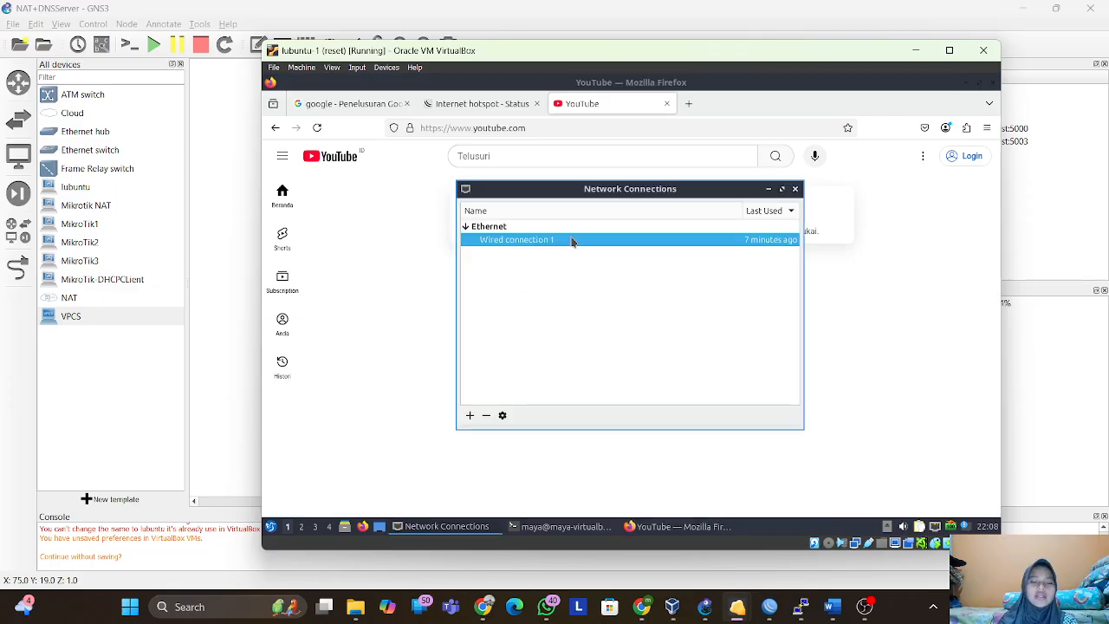
pyautogui.doubleClick(572, 241)
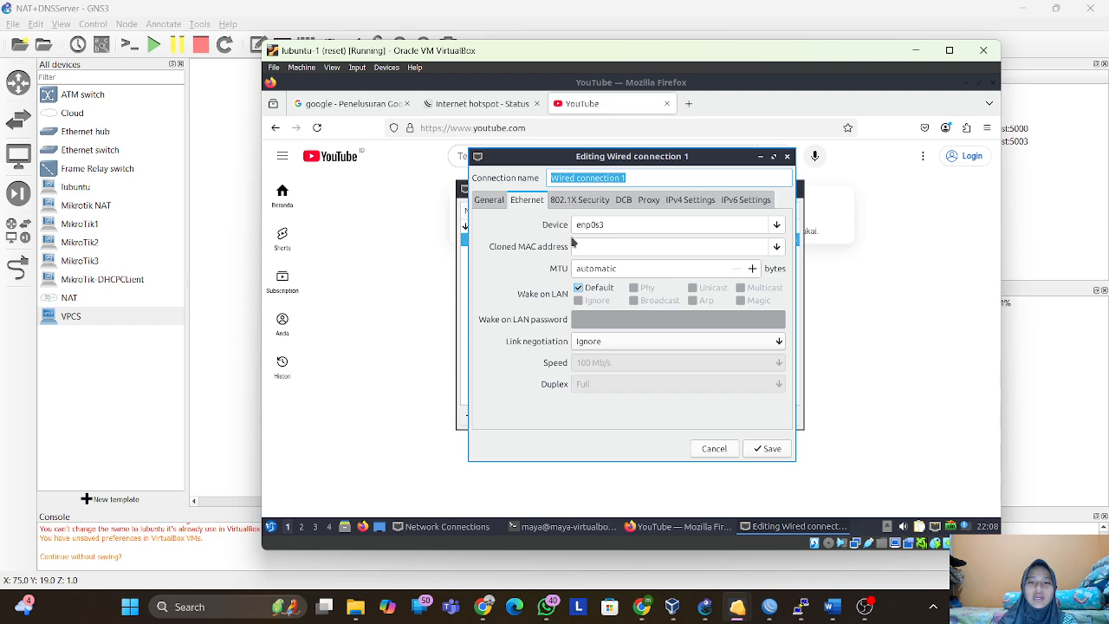
pyautogui.click(690, 200)
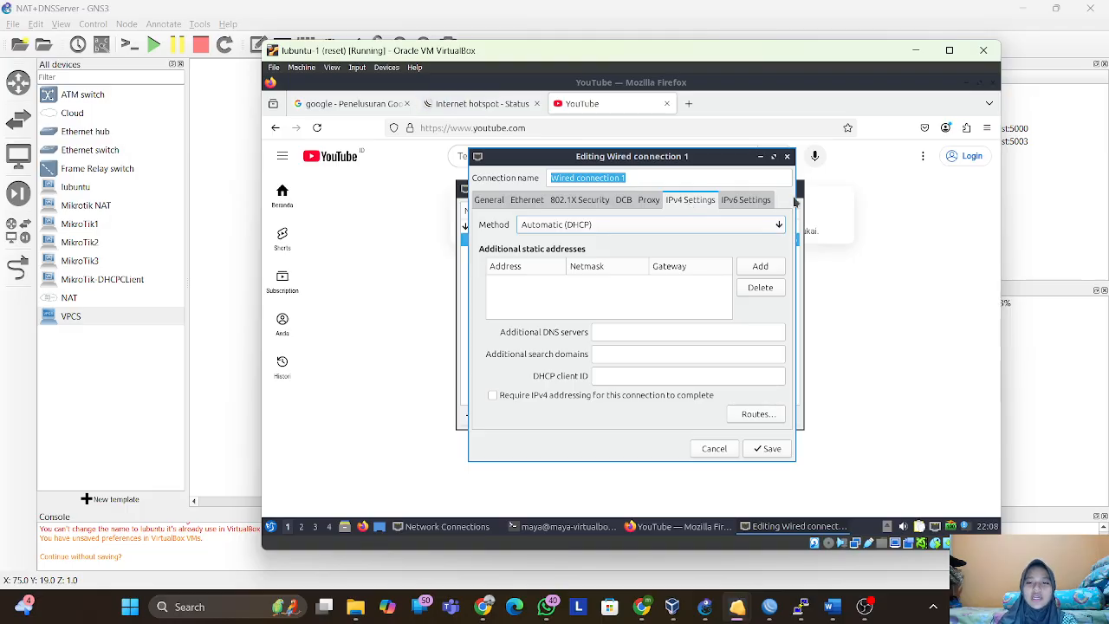
pyautogui.click(788, 158)
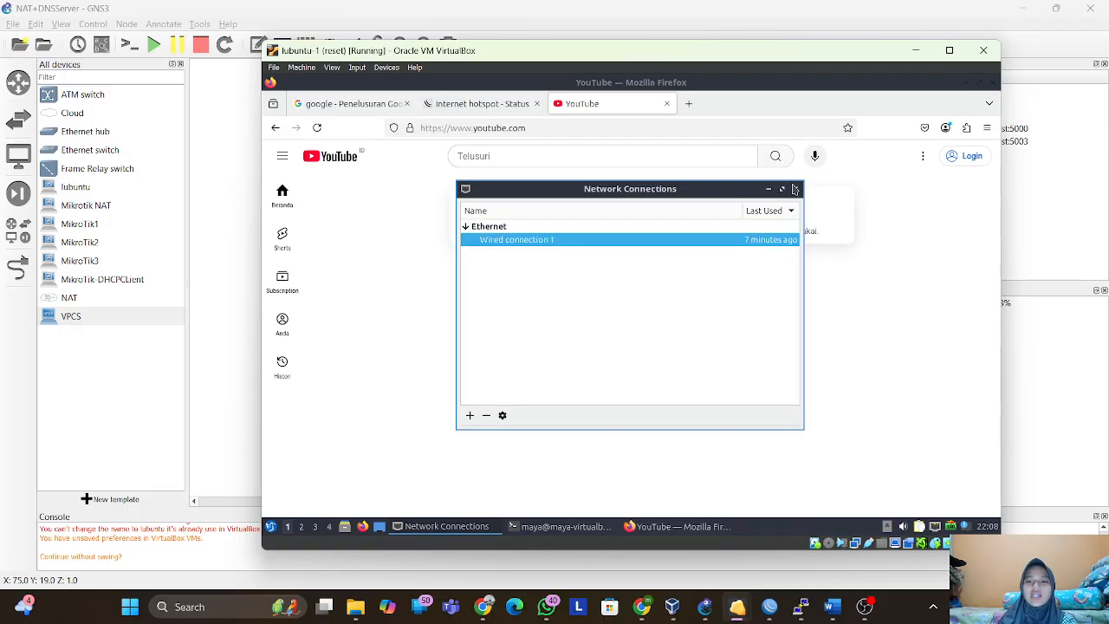
pyautogui.click(797, 191)
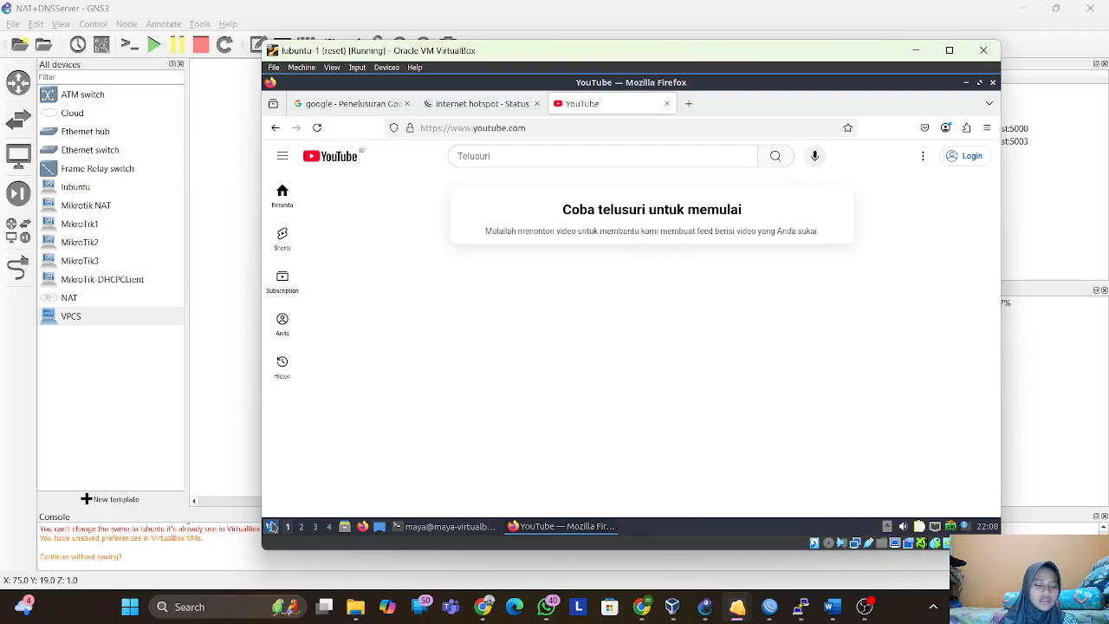
# - Start a new QTerminal in lubuntu-1 and list its network interface addresses with ip a
pyautogui.click(271, 527)
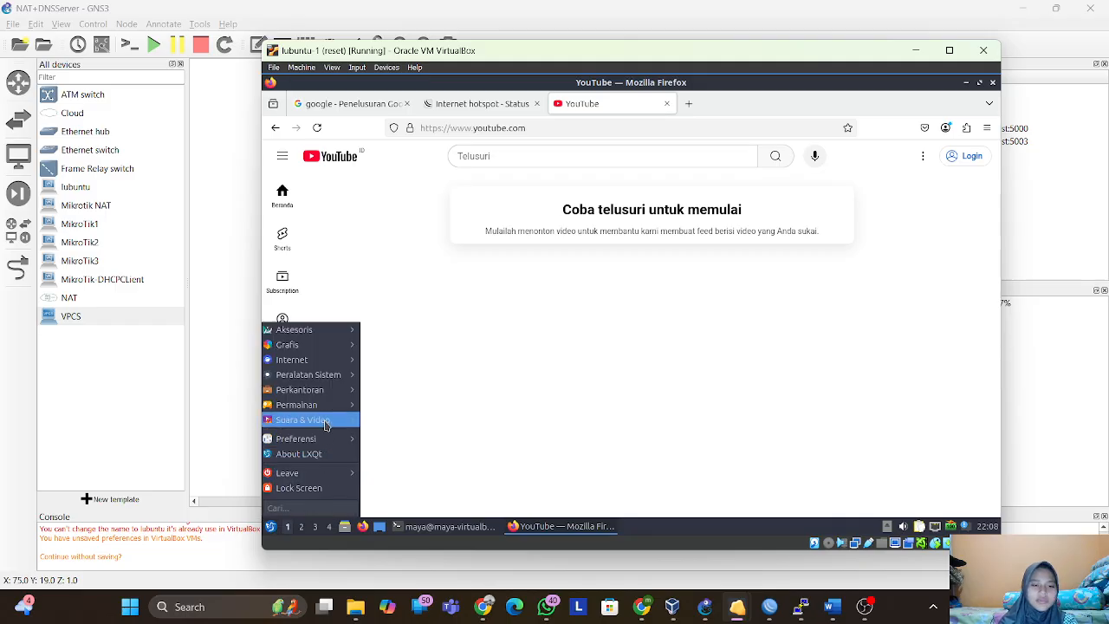
pyautogui.moveTo(320, 379)
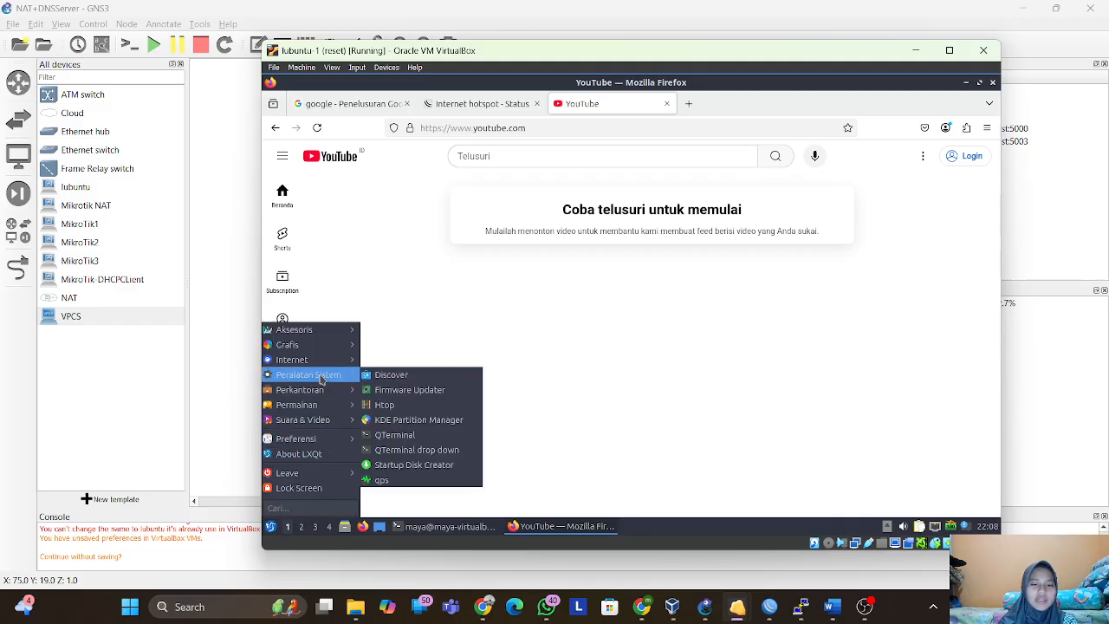
pyautogui.click(396, 435)
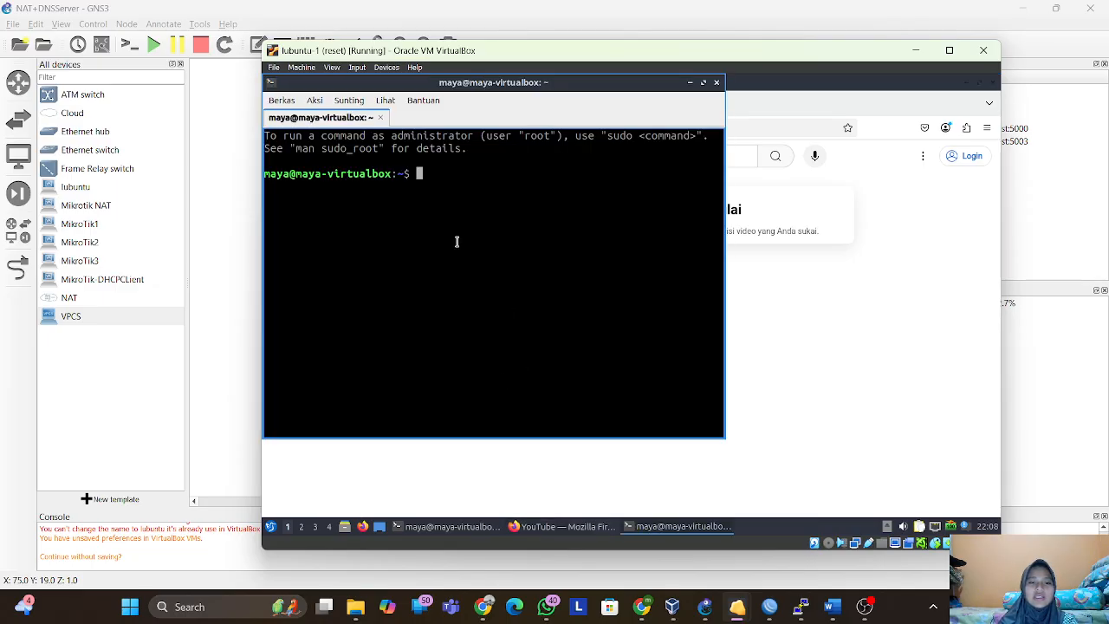
pyautogui.write('ip a')
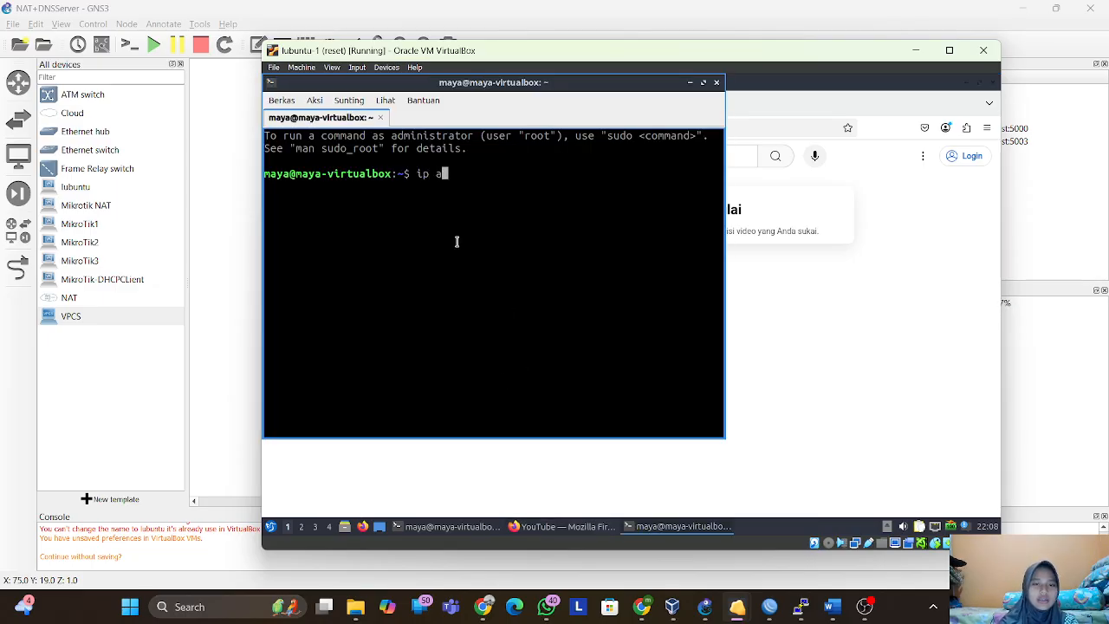
pyautogui.press('Return')
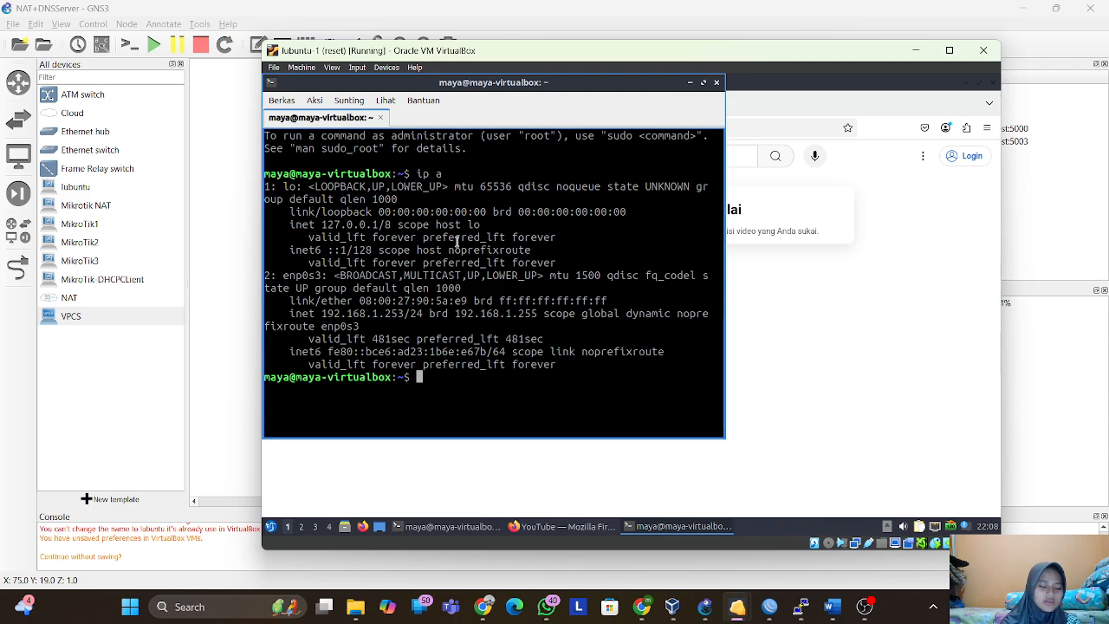
# - Ping google.com from the lubuntu-1 terminal, stop the ping after a few replies, and minimize the terminal
pyautogui.write('ping goog;')
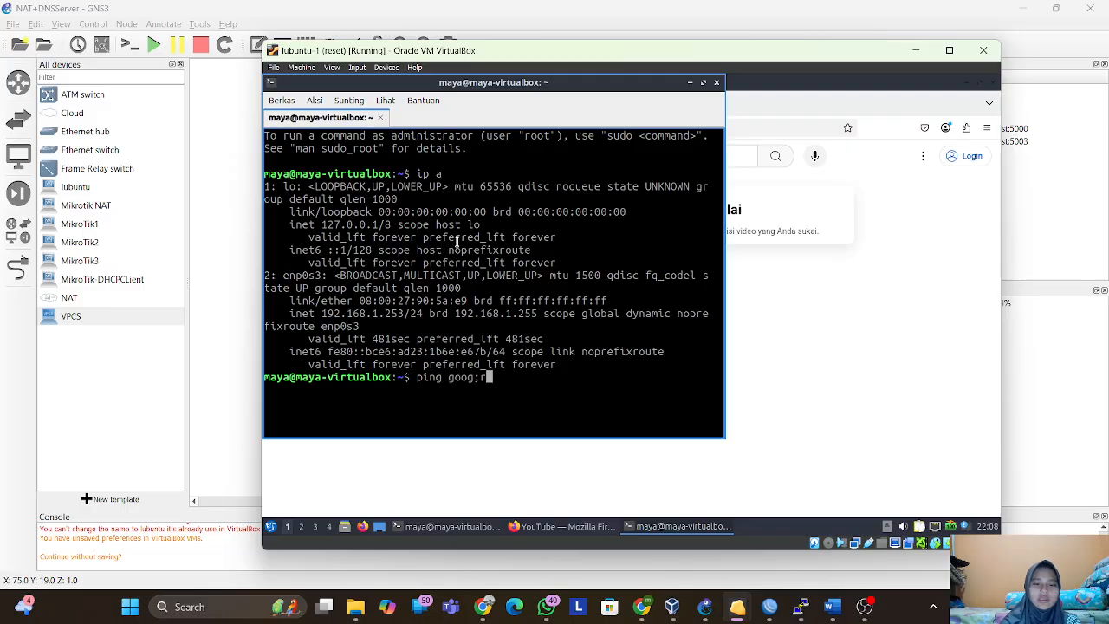
pyautogui.press('BackSpace')
pyautogui.write('le.com')
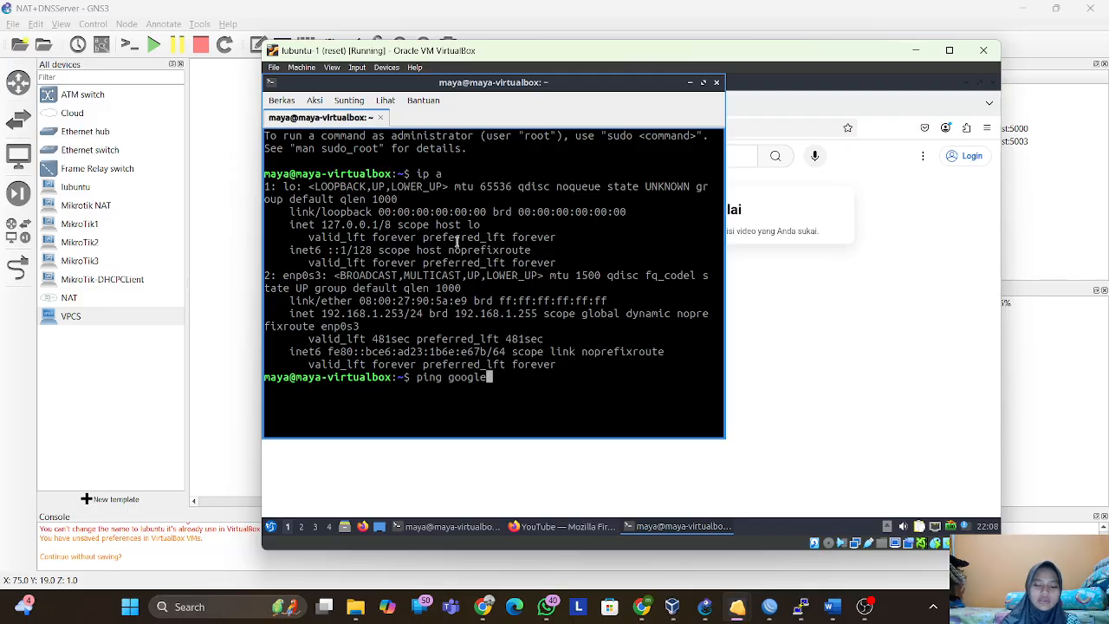
pyautogui.press('Return')
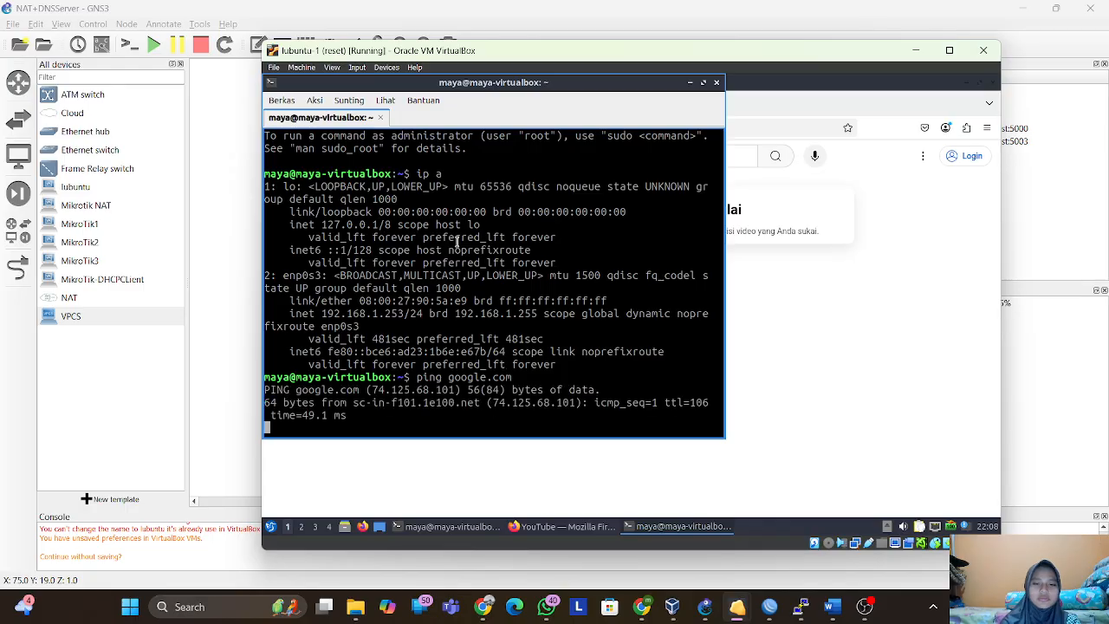
pyautogui.write('C')
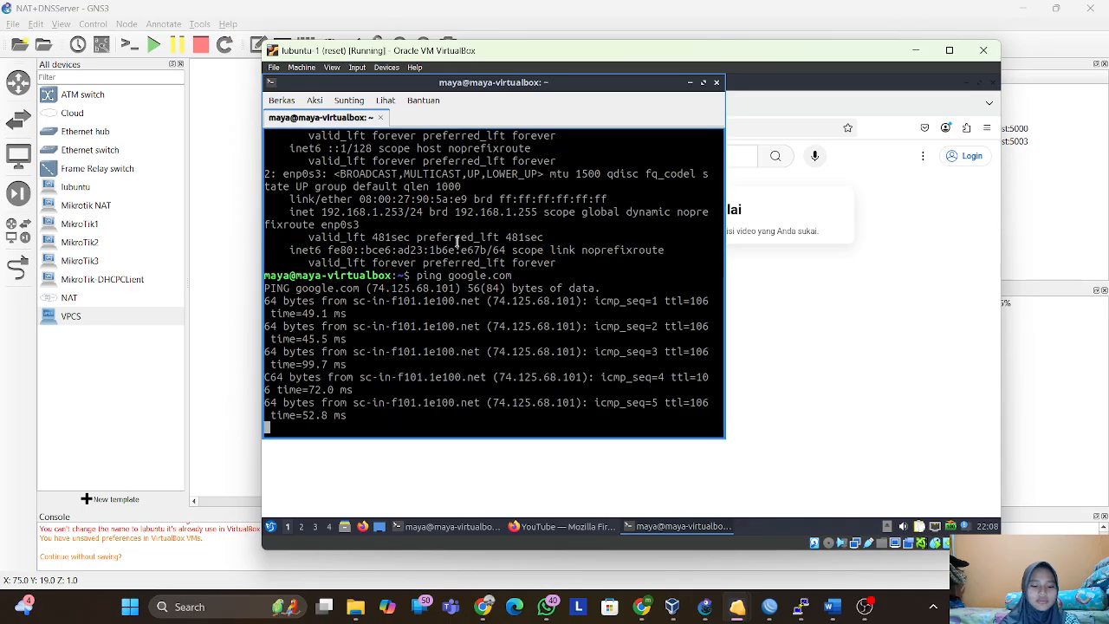
pyautogui.write('C')
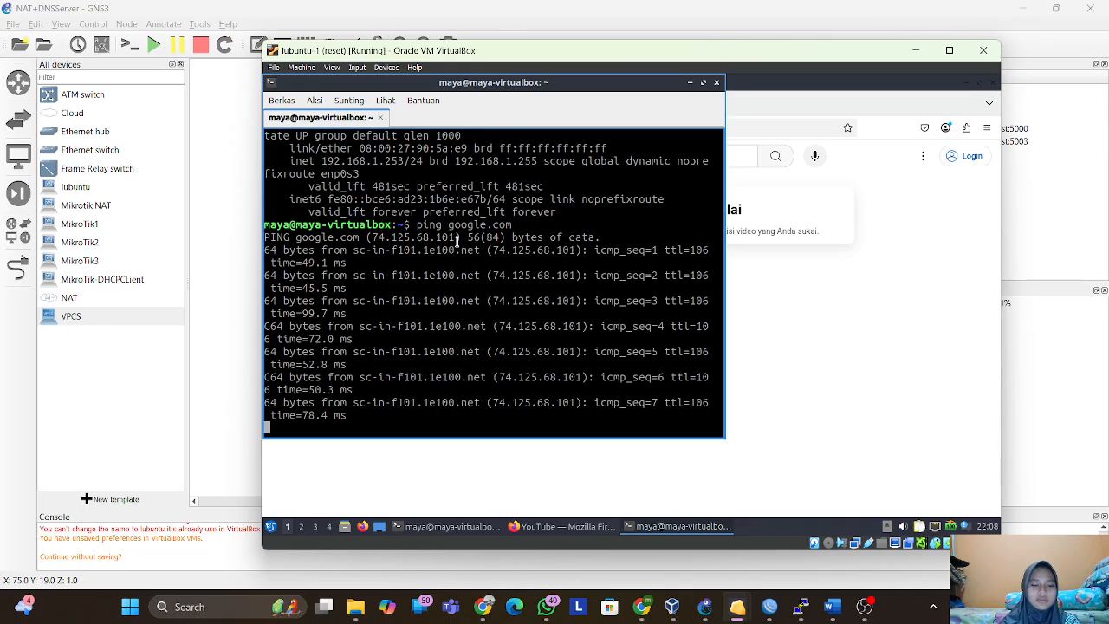
pyautogui.hotkey('ctrl', 'c')
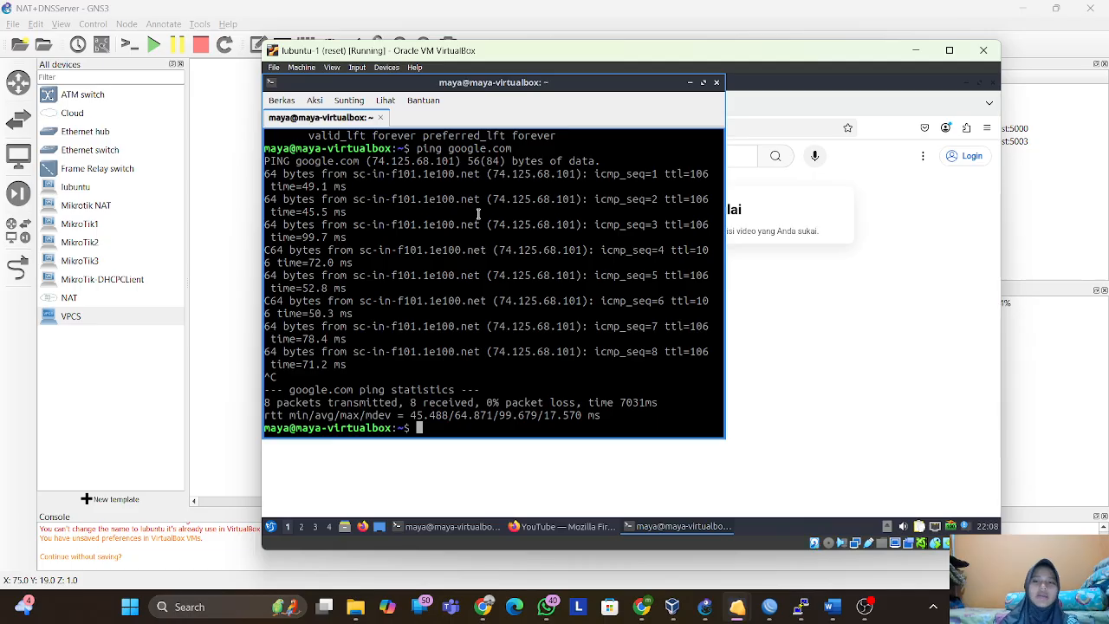
pyautogui.click(689, 83)
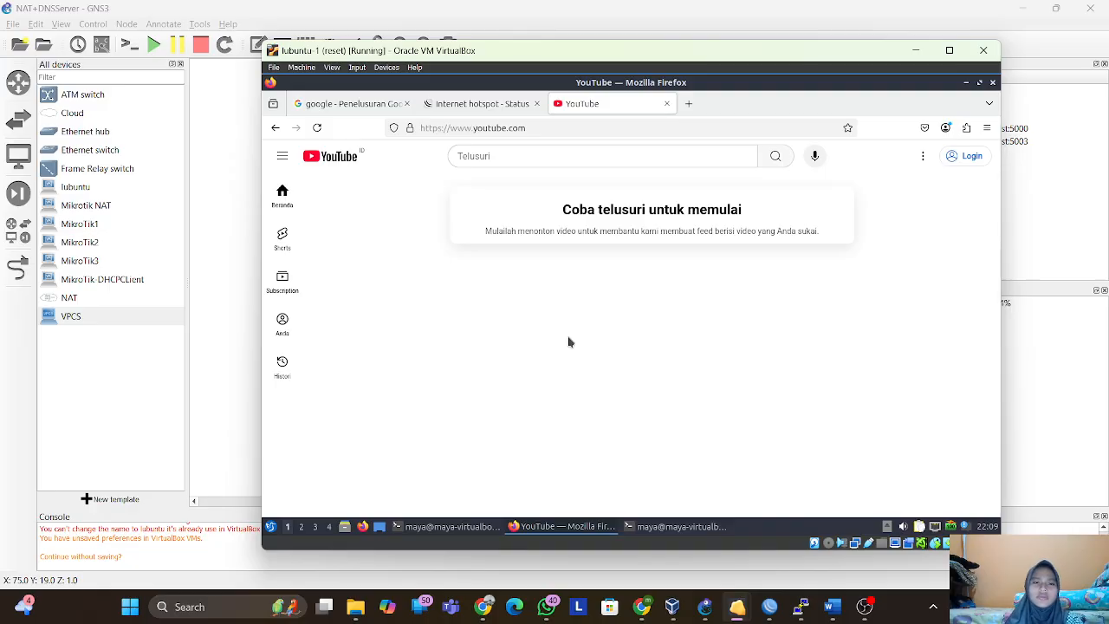
# - Load google.com in a new Firefox tab, activate its search box, and minimize the lubuntu-1 virtual machine
pyautogui.click(689, 103)
pyautogui.write('google.com/')
pyautogui.press('Return')
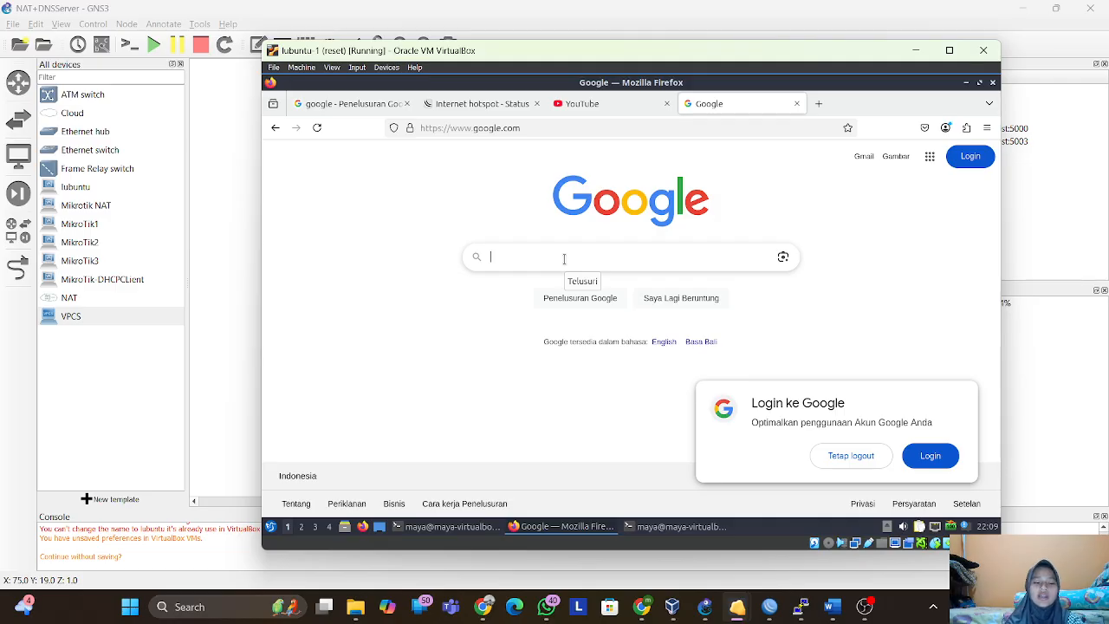
pyautogui.click(565, 259)
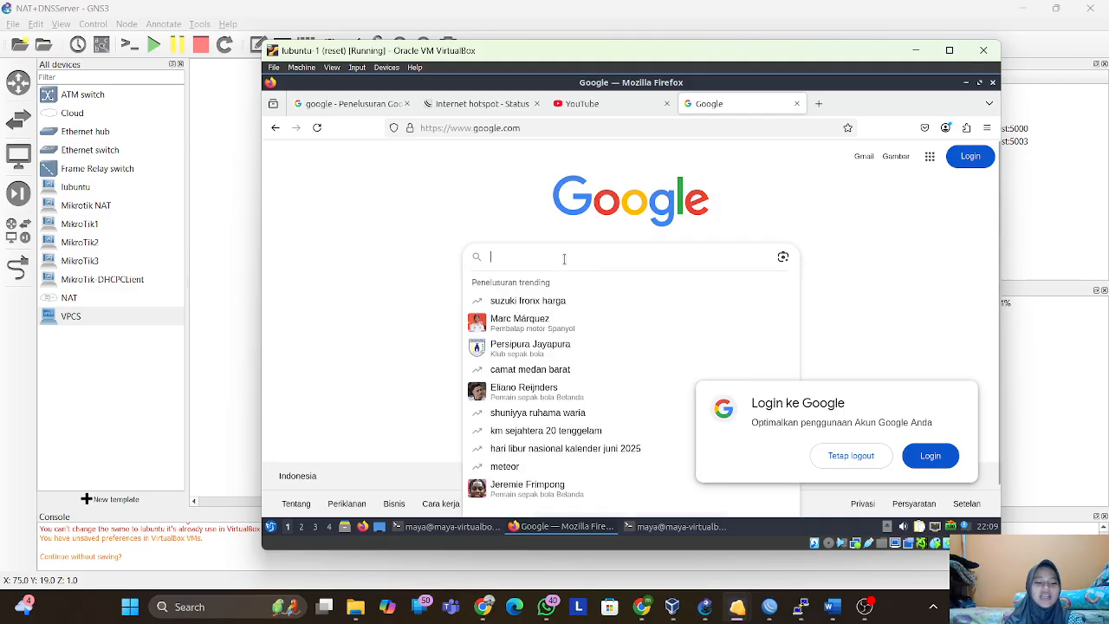
pyautogui.click(914, 50)
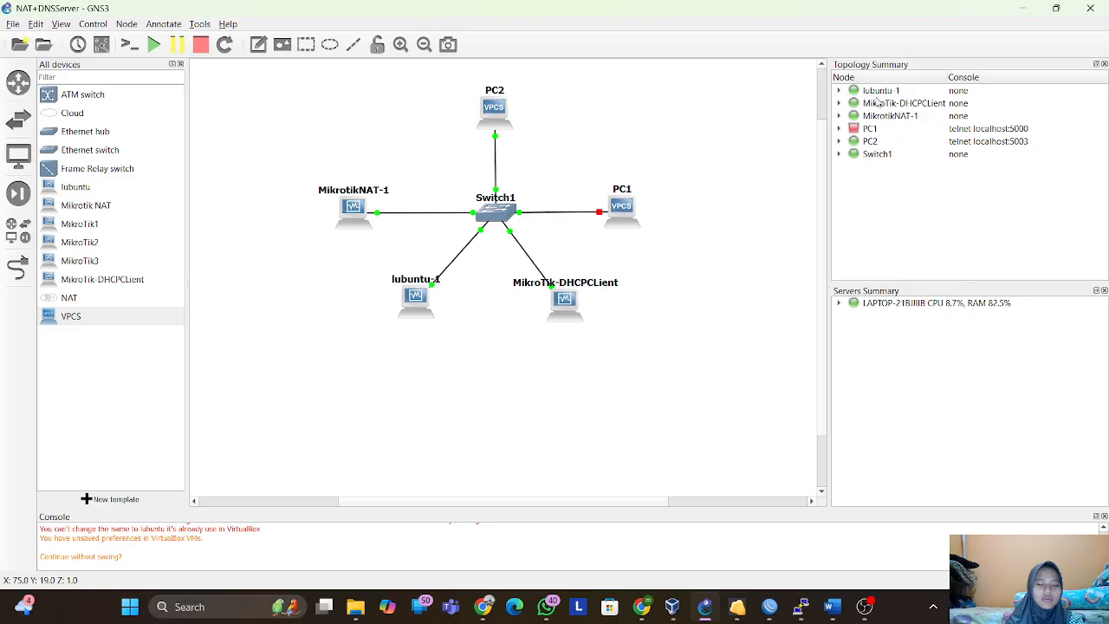
# - Switch to the MikroTik NAT session in WinBox and show the Hotspot server profiles and the Hotspot servers list
pyautogui.moveTo(799, 607)
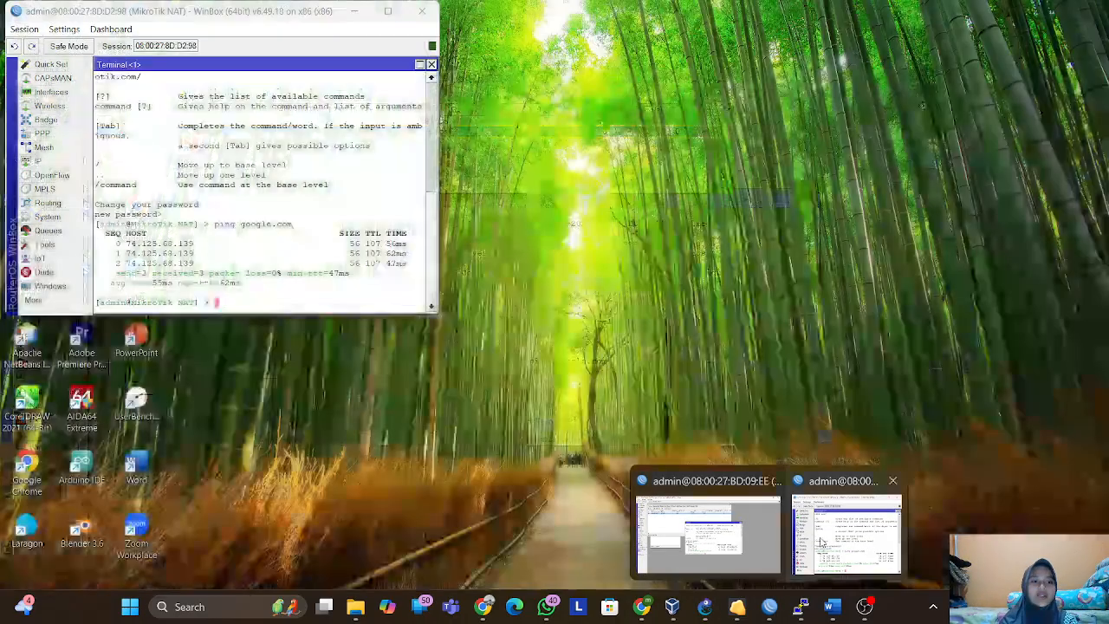
pyautogui.click(820, 538)
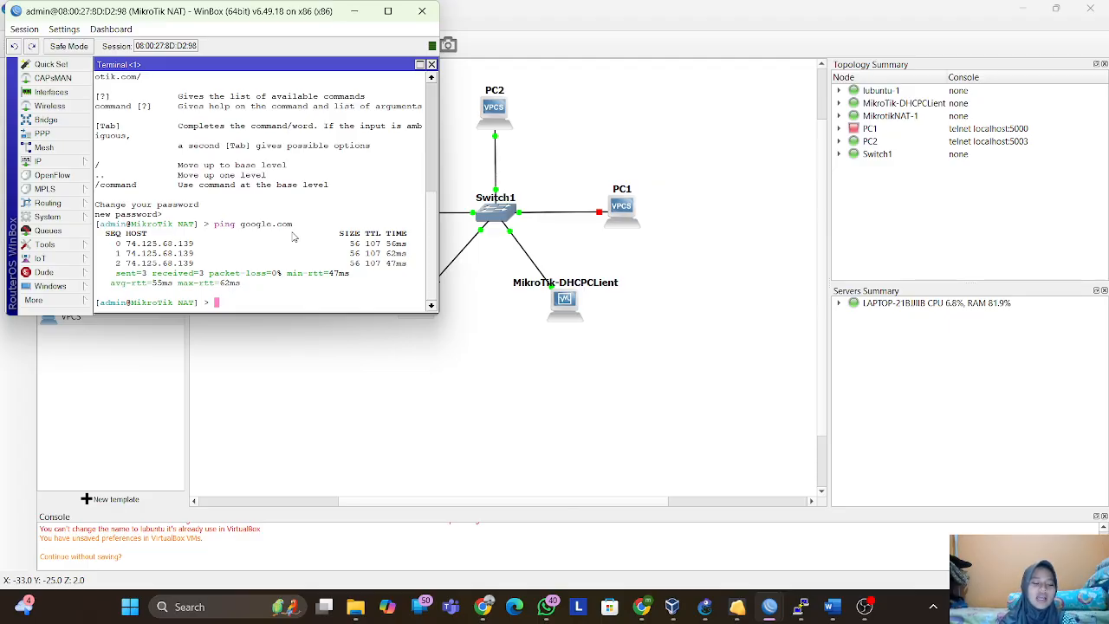
pyautogui.click(80, 162)
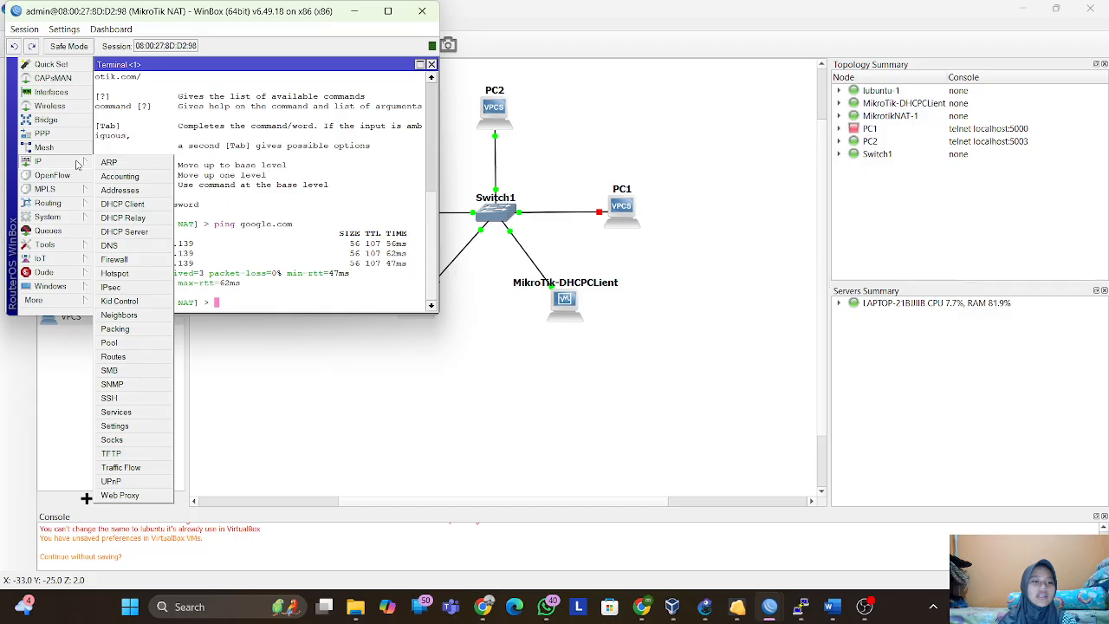
pyautogui.click(124, 277)
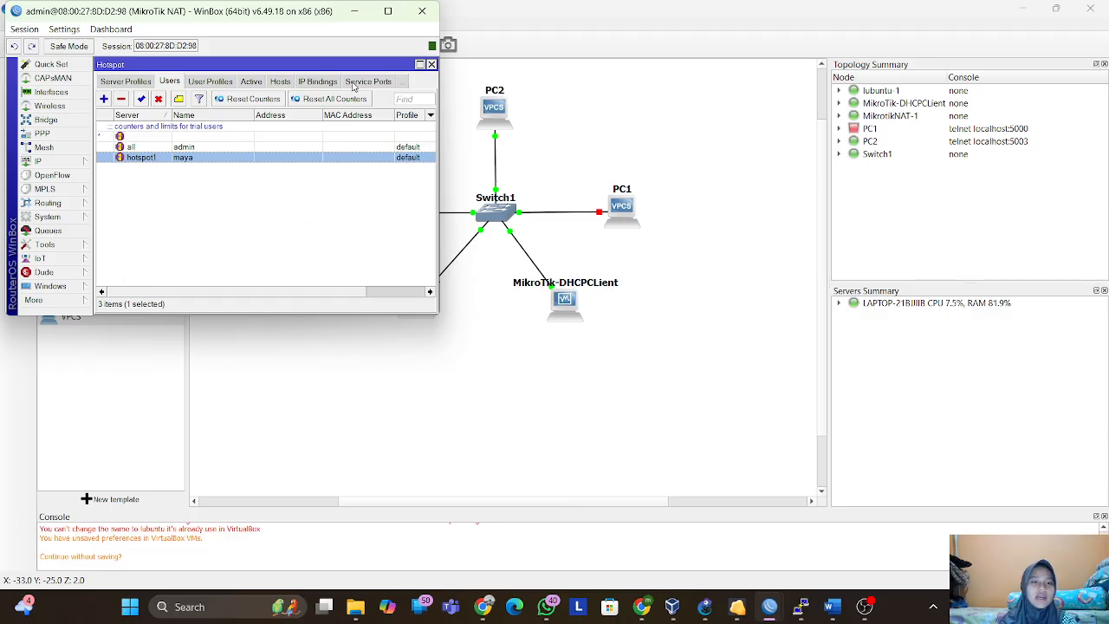
pyautogui.click(122, 84)
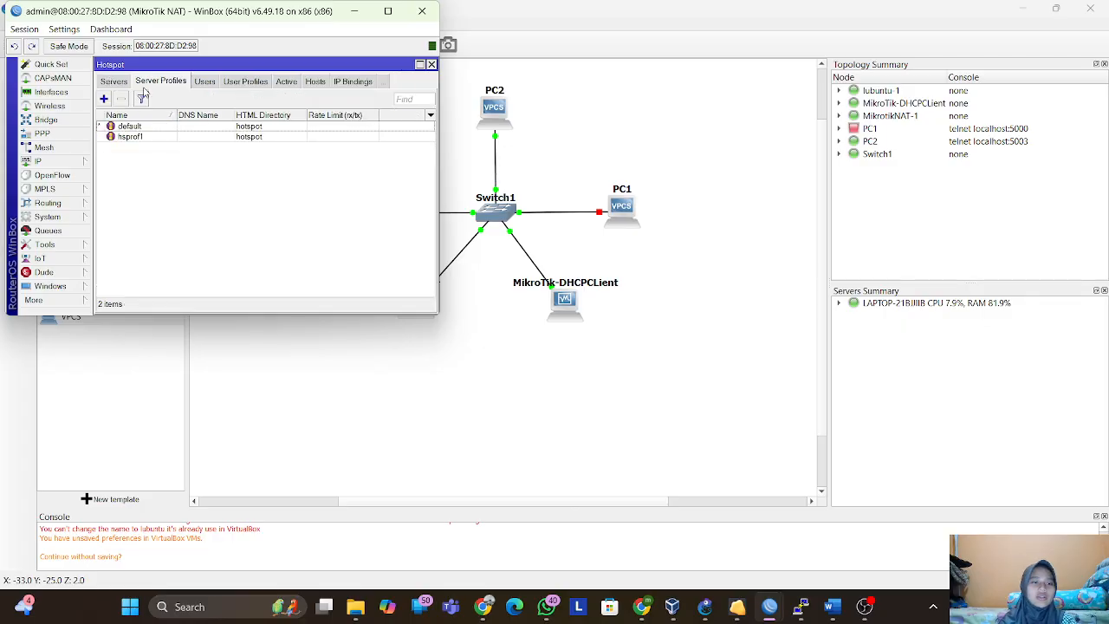
pyautogui.click(121, 84)
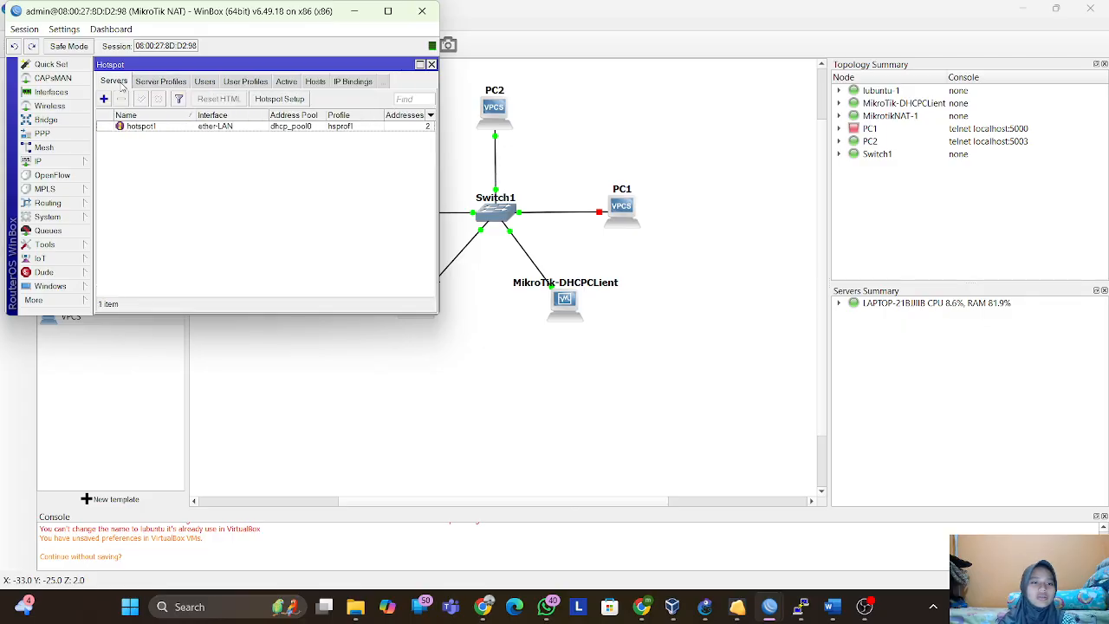
# - Open Hotspot Setup with the ether-LAN interface, advance to the local network address page, and close the wizard
pyautogui.click(289, 100)
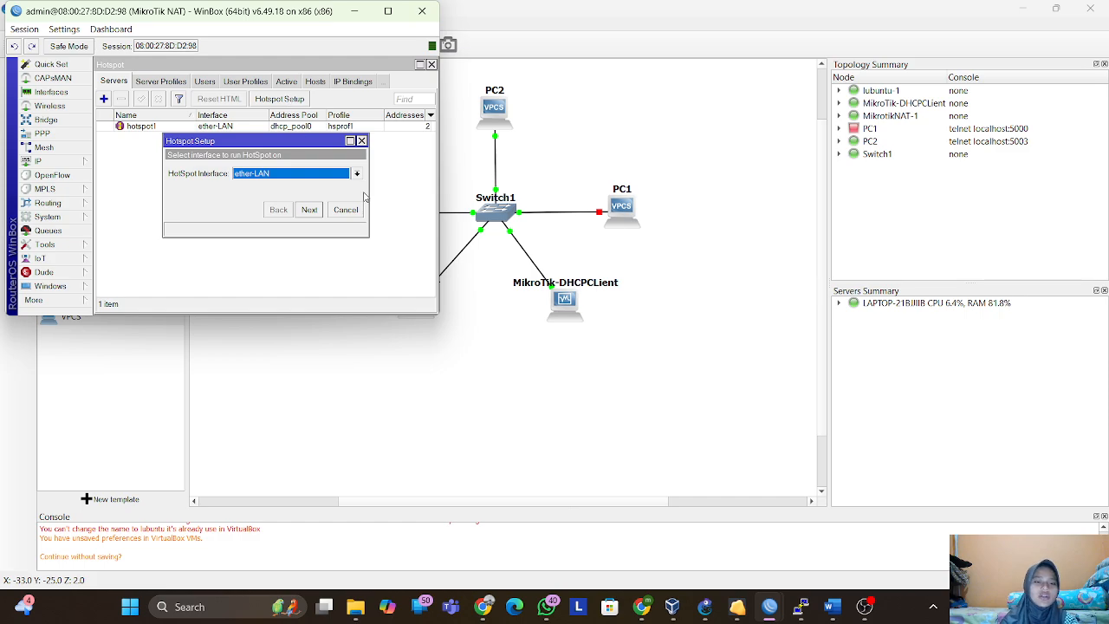
pyautogui.click(316, 215)
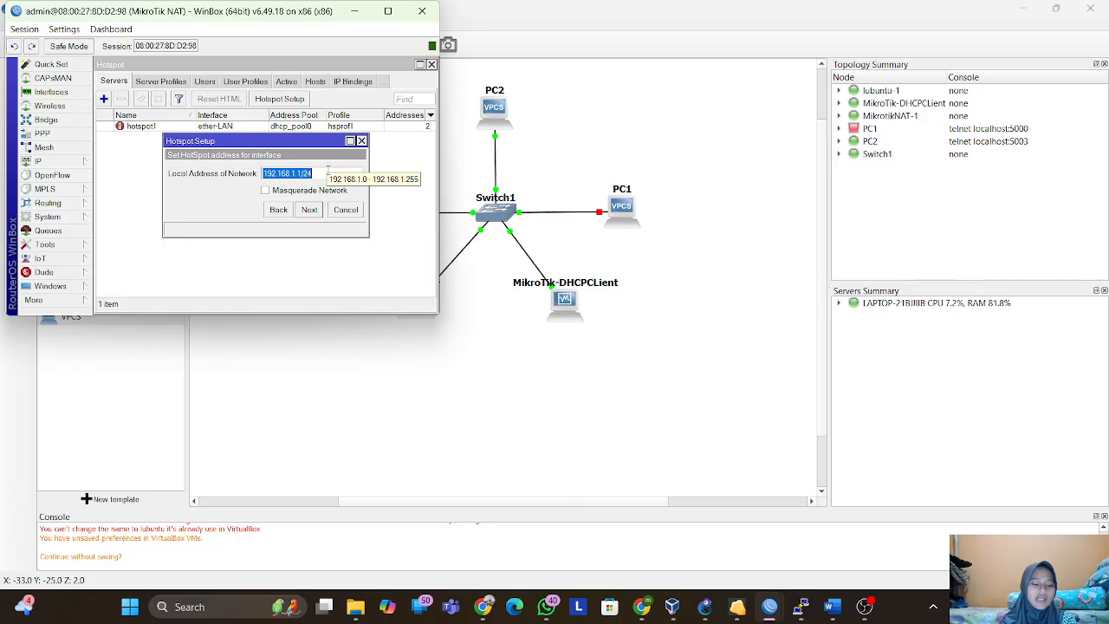
pyautogui.click(361, 140)
# - Review the Hotspot users list and return to the server profiles list
pyautogui.click(61, 162)
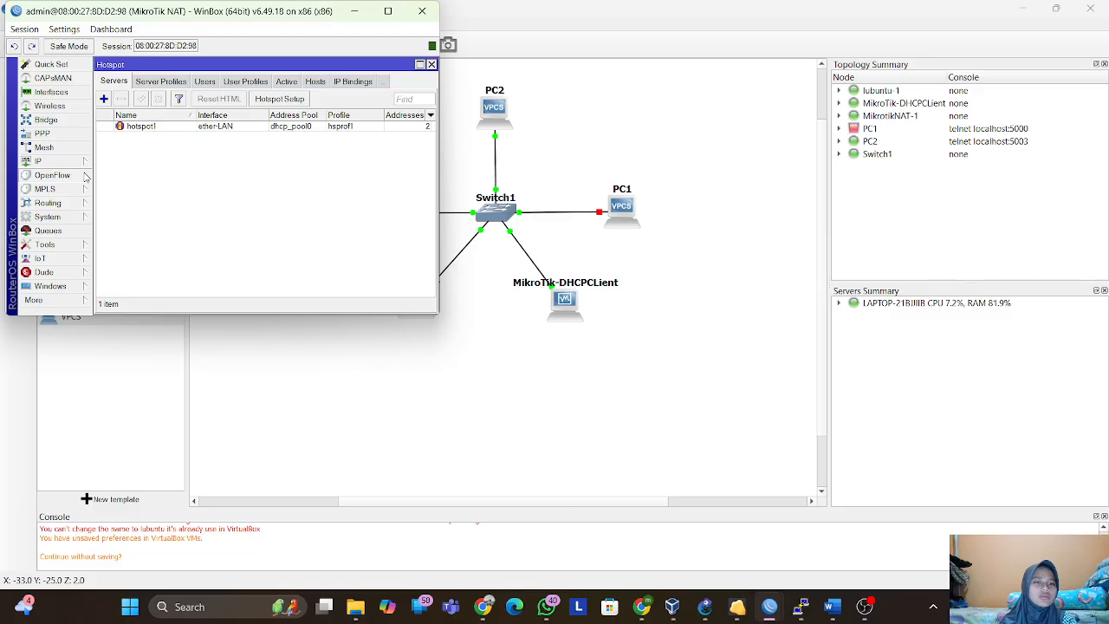
pyautogui.click(159, 82)
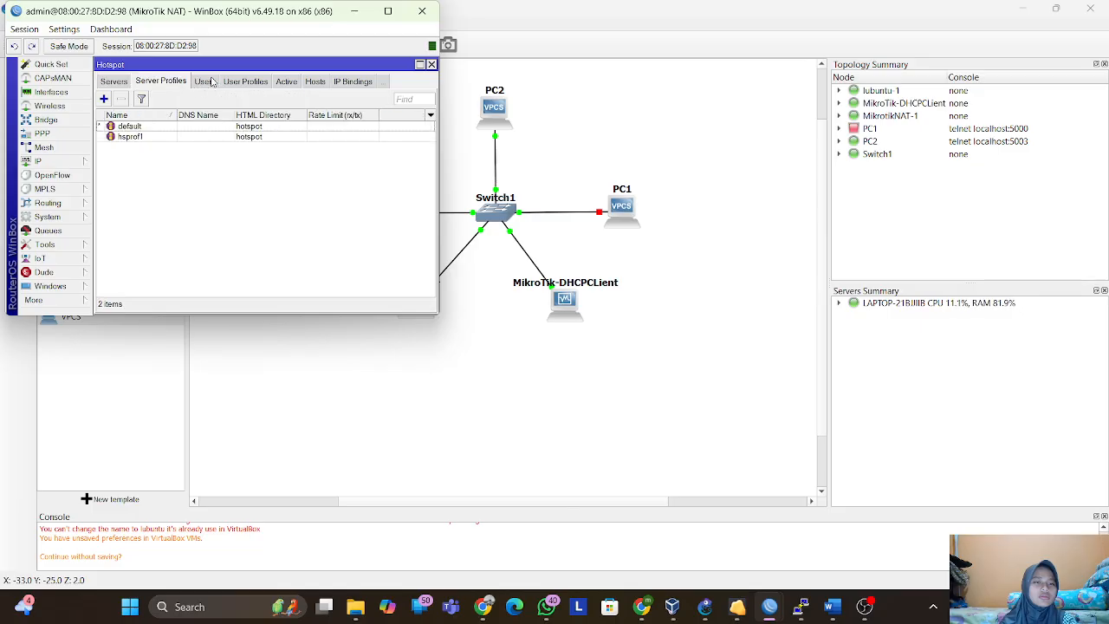
pyautogui.click(210, 82)
pyautogui.click(137, 83)
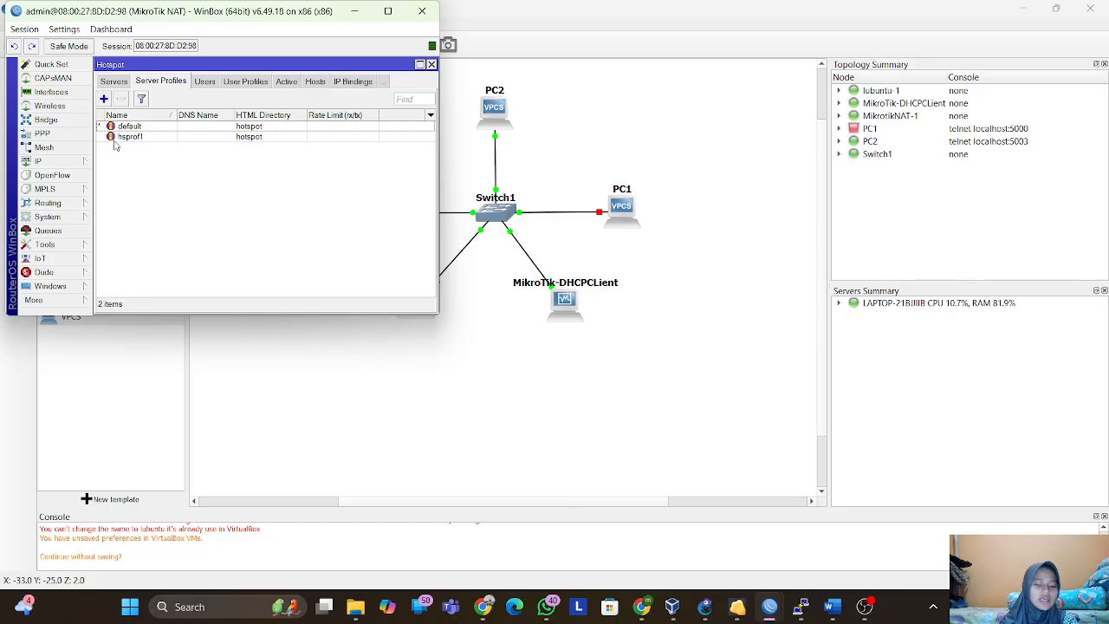
# - Check the DNS settings of the MikroTik NAT router and close them without changes
pyautogui.click(38, 161)
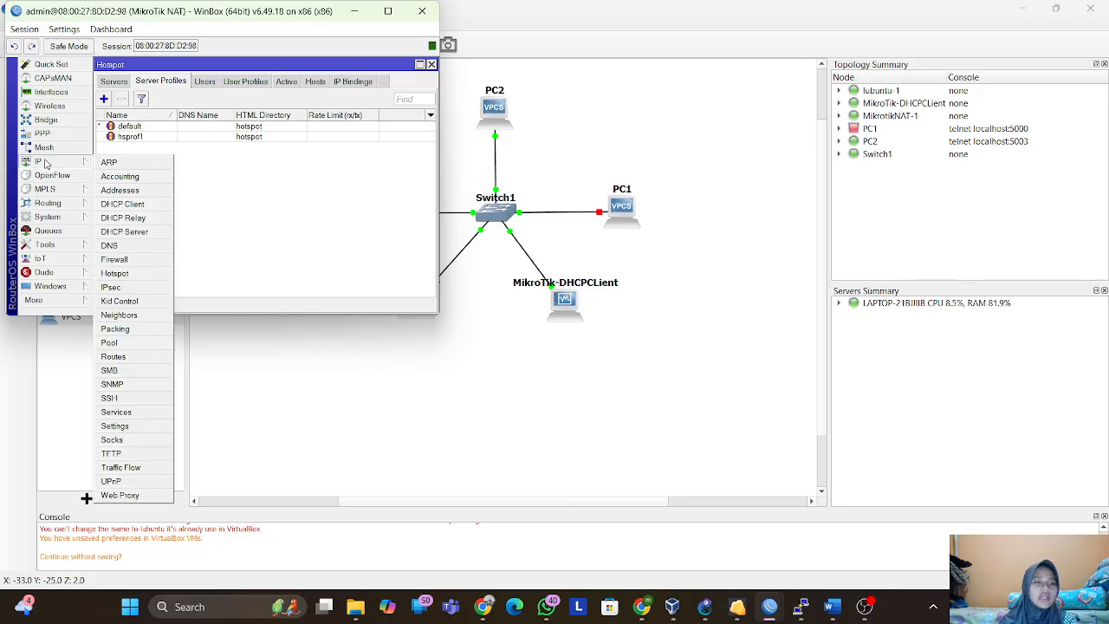
pyautogui.click(110, 246)
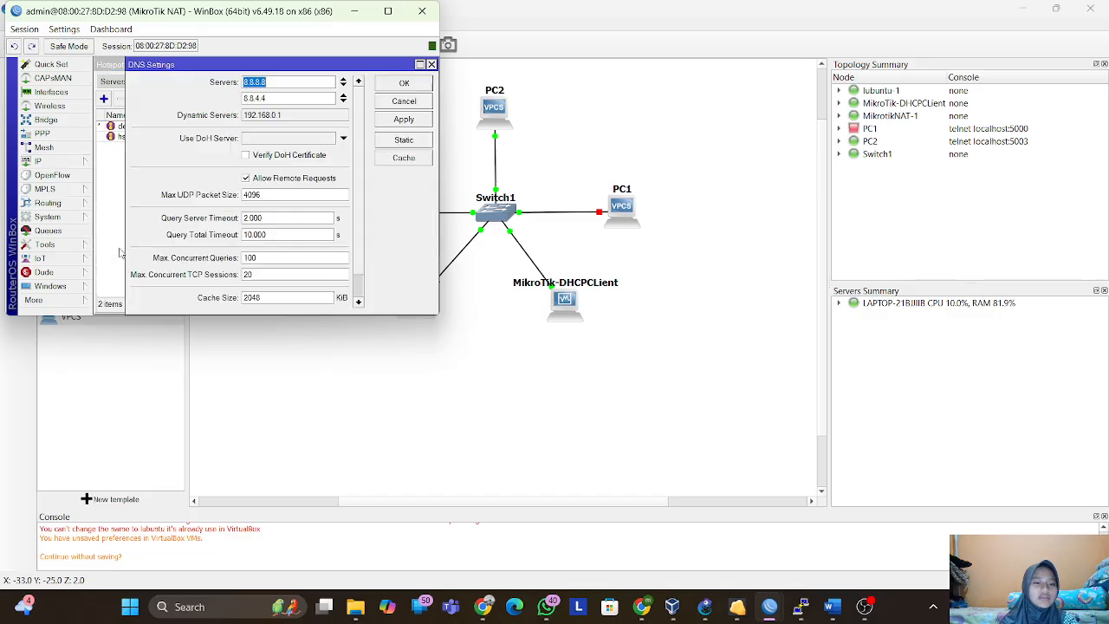
pyautogui.click(431, 64)
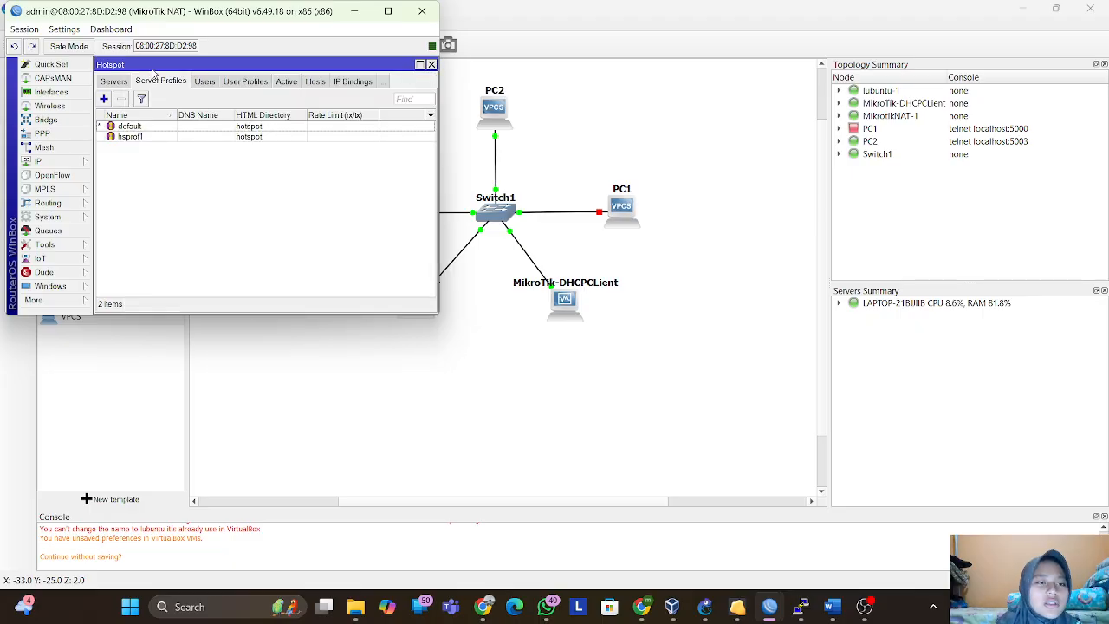
# - Review the Hotspot users and the hsprof1 server profile, and return to the Hotspot servers list
pyautogui.click(206, 82)
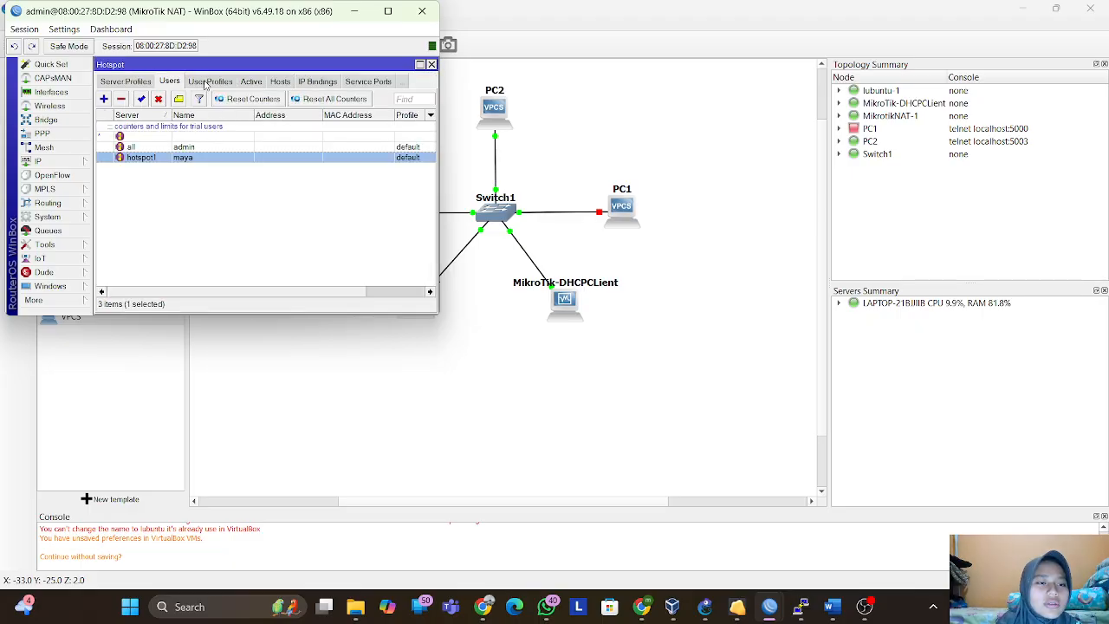
pyautogui.click(128, 84)
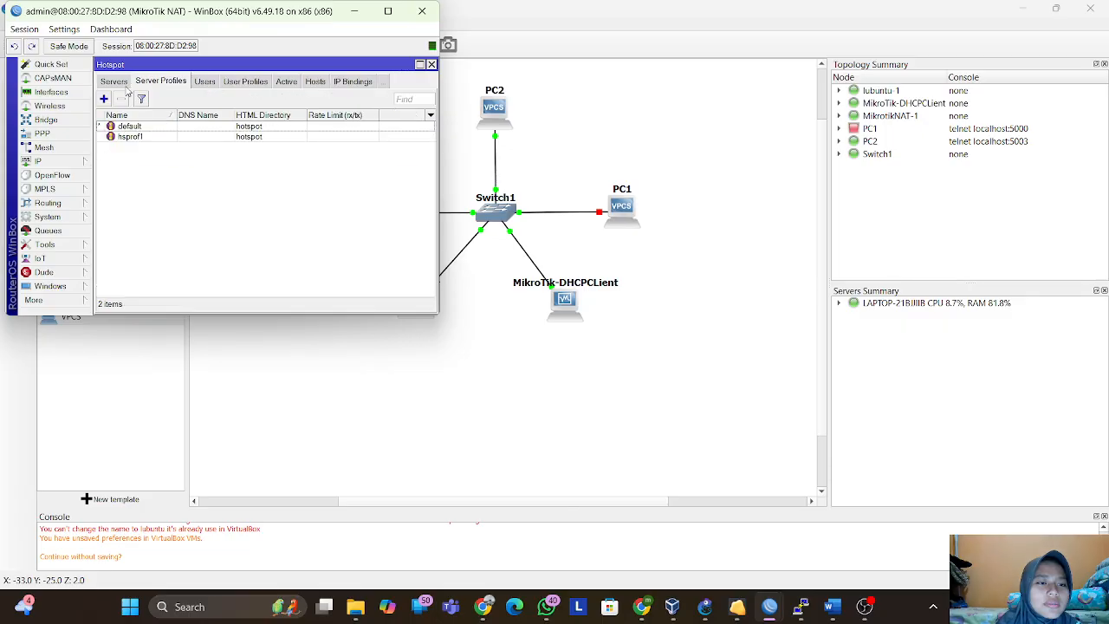
pyautogui.click(134, 137)
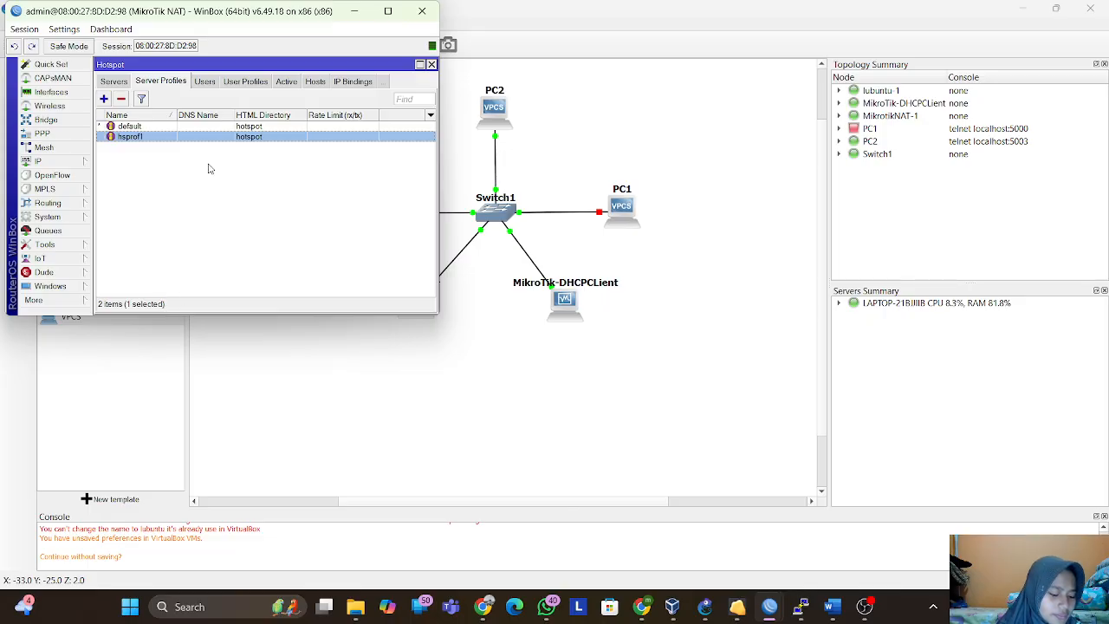
pyautogui.click(113, 81)
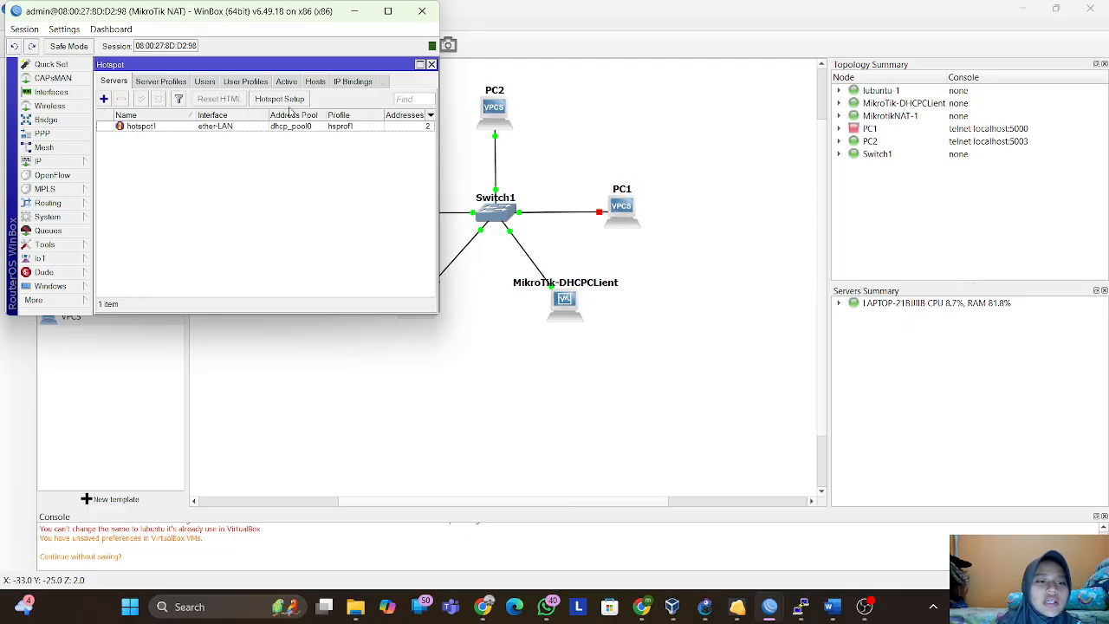
# - Maximize WinBox, widen the Hotspot window, and run Hotspot Setup through the address pool page, accepting 192.168.1.2-192.168.1.254
pyautogui.click(388, 10)
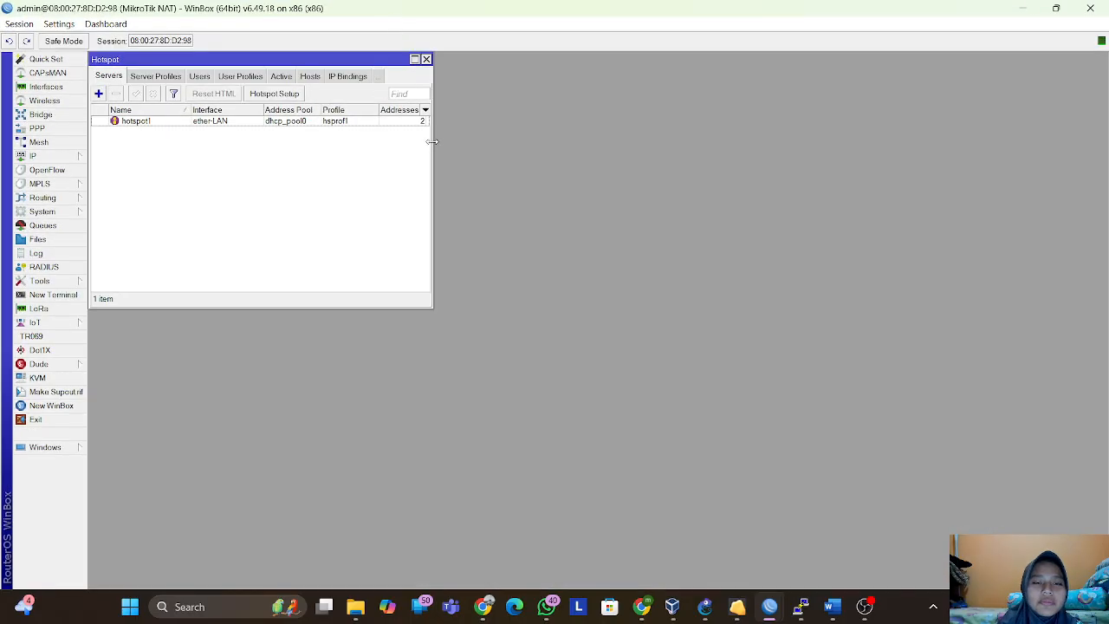
pyautogui.moveTo(432, 141); pyautogui.dragTo(714, 130)
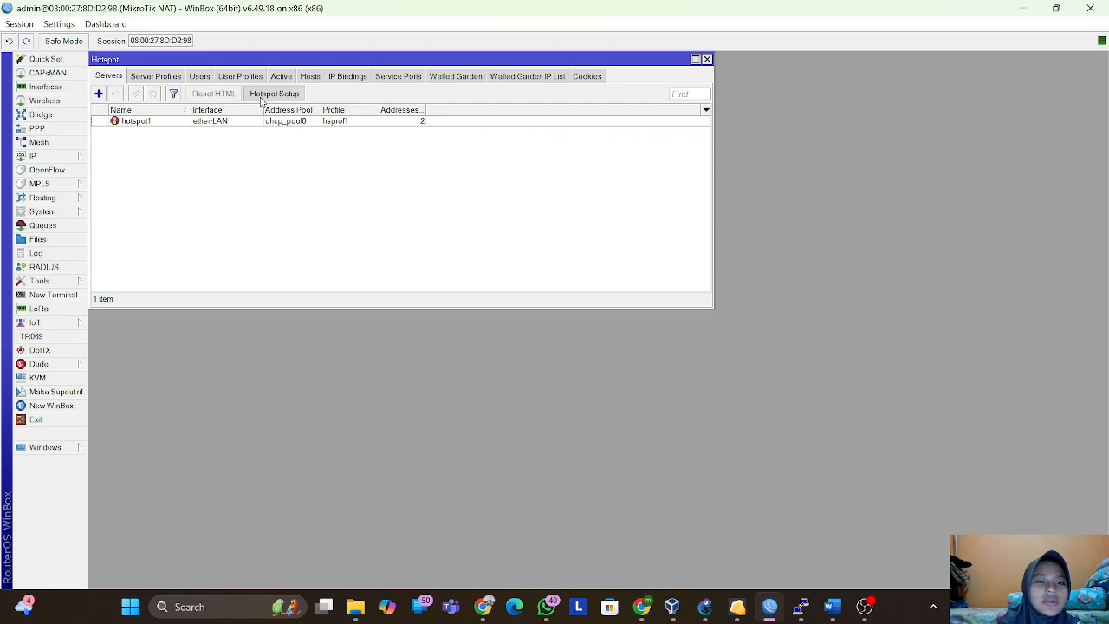
pyautogui.click(260, 96)
pyautogui.click(302, 205)
pyautogui.click(303, 205)
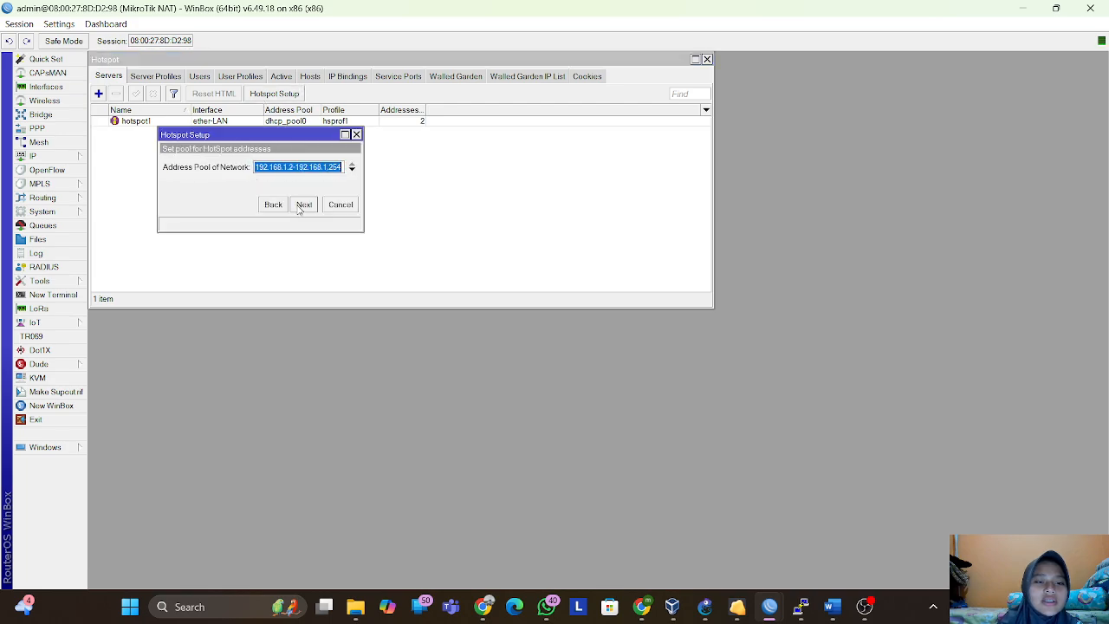
pyautogui.click(302, 206)
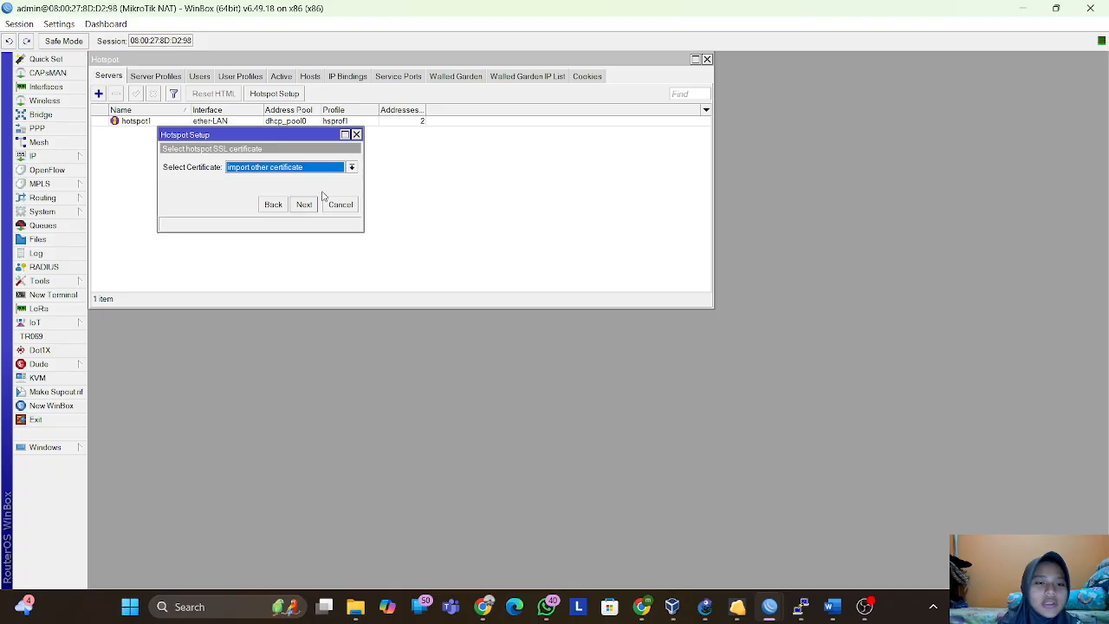
# - Complete Hotspot Setup with certificate none, SMTP server 0.0.0.0, DNS server 192.168.1.1 and an empty DNS name
pyautogui.click(340, 168)
pyautogui.click(332, 189)
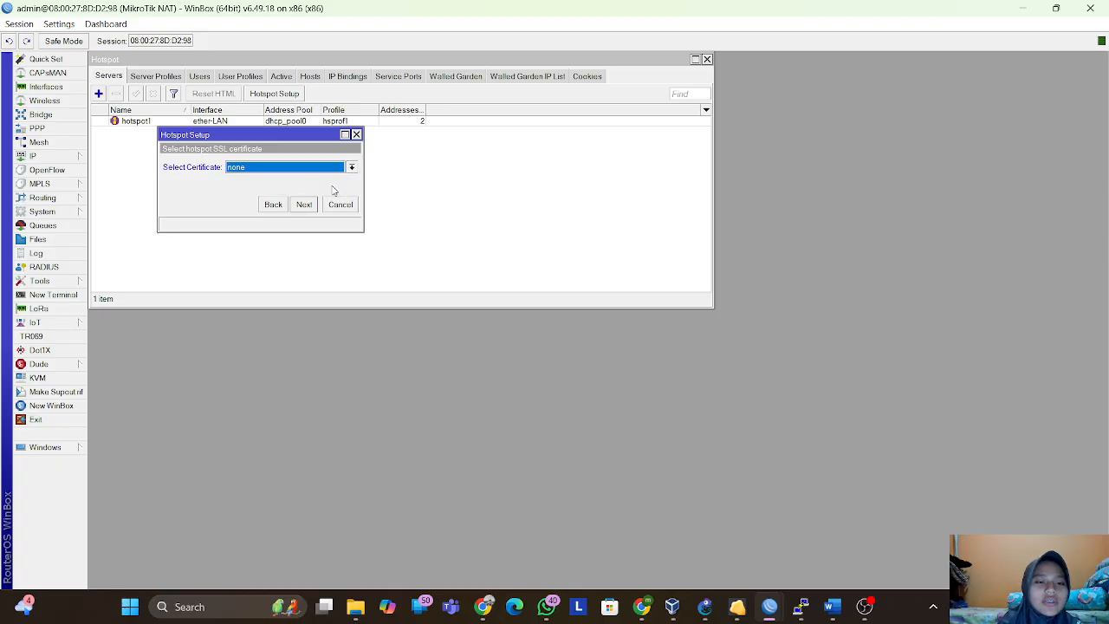
pyautogui.click(307, 205)
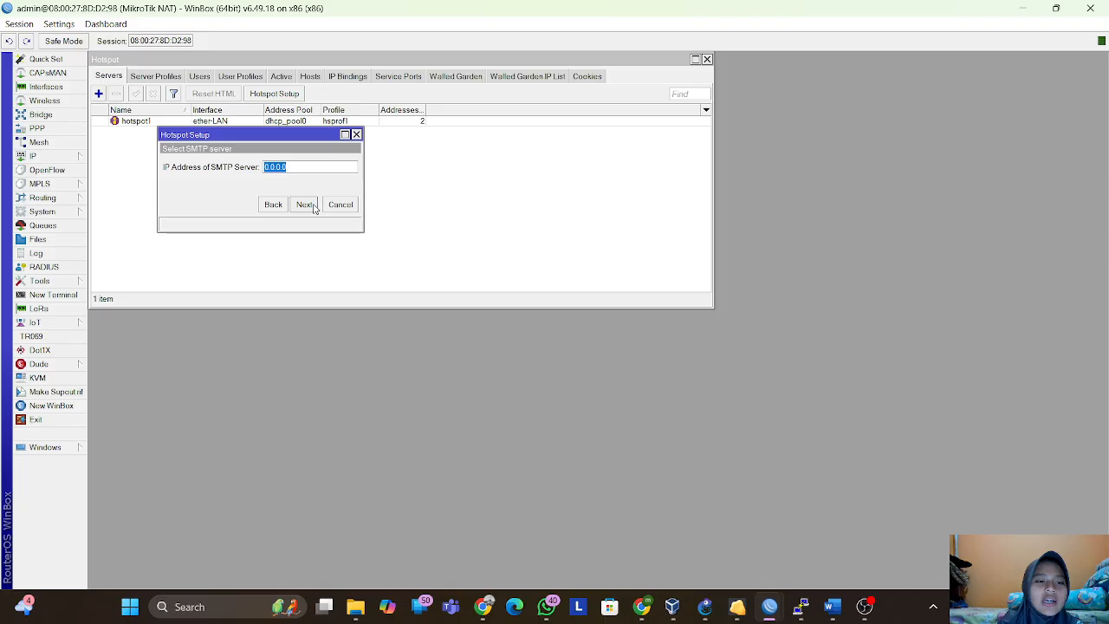
pyautogui.click(313, 206)
pyautogui.click(279, 172)
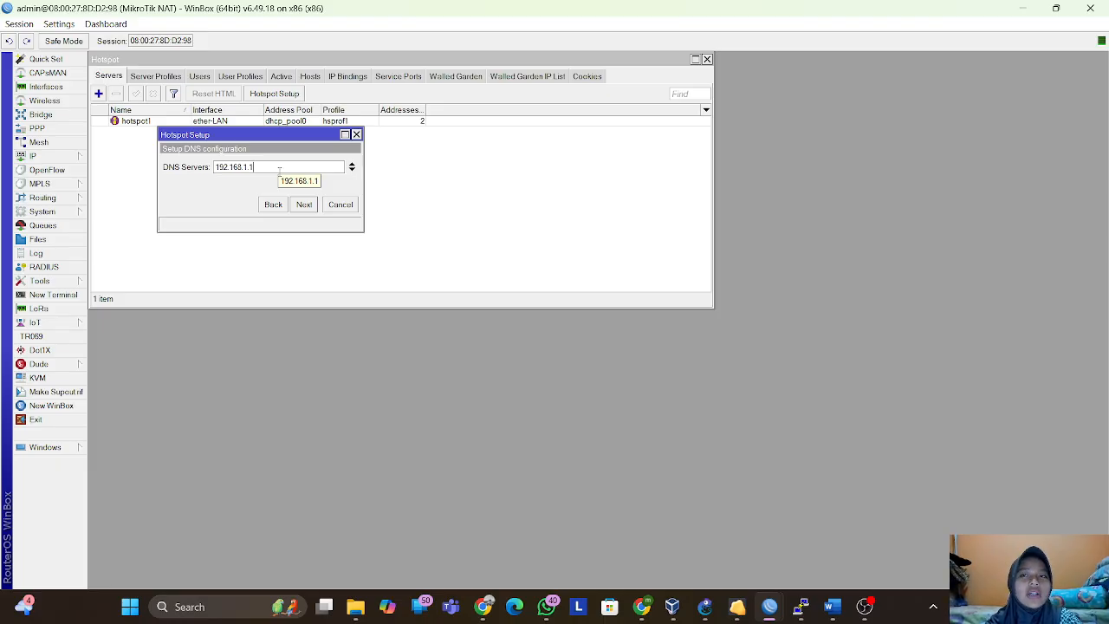
pyautogui.click(299, 208)
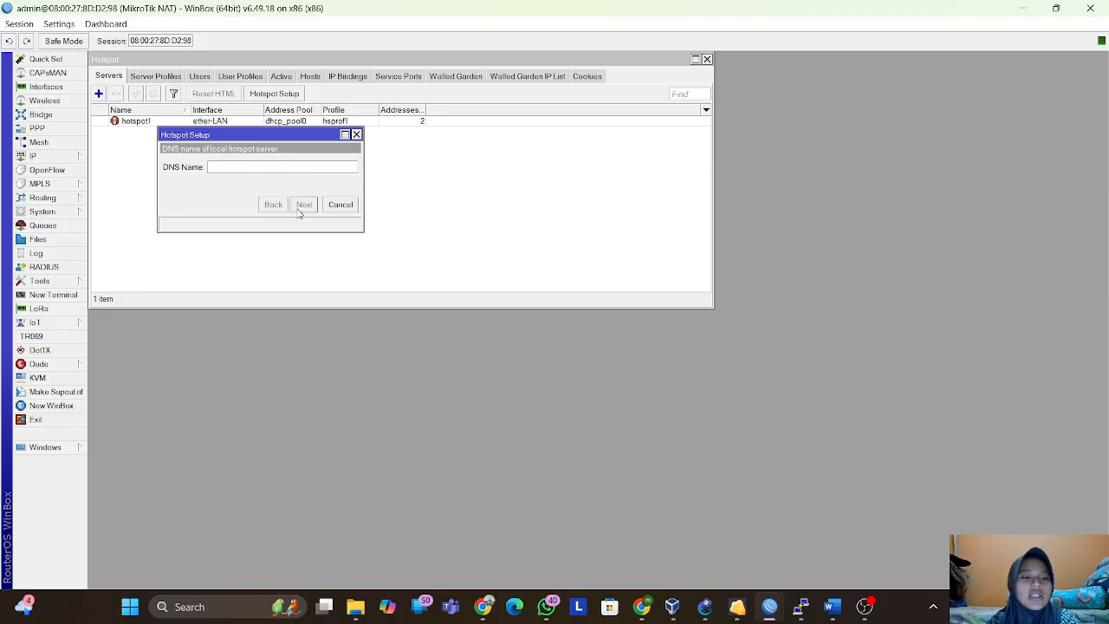
pyautogui.click(605, 315)
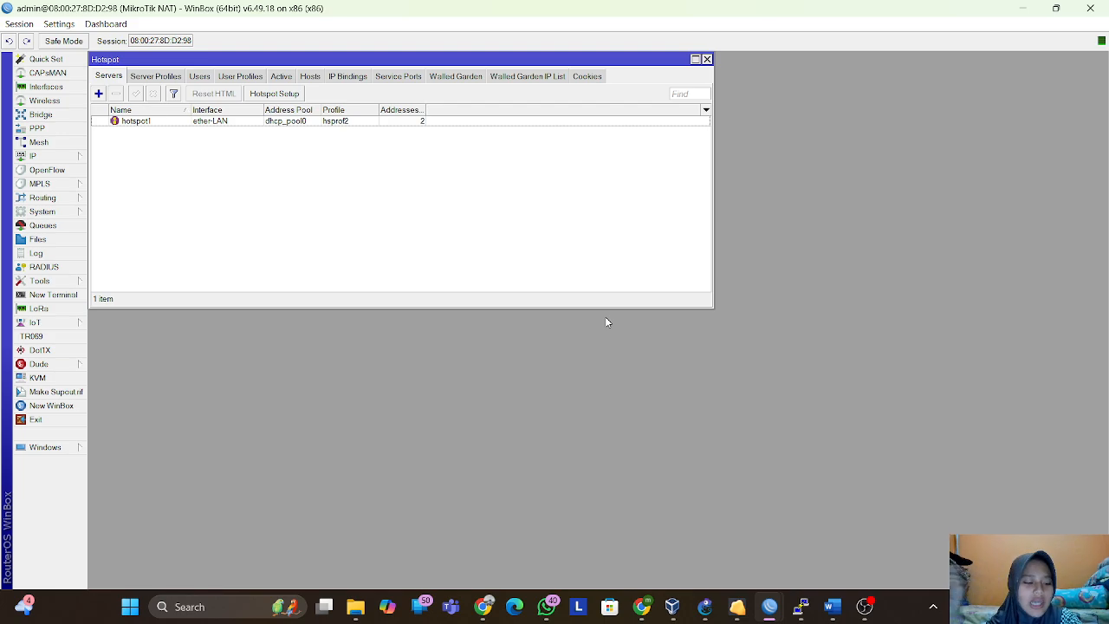
# - Show the Hotspot users list, dismiss the chat notification, and minimize the MikroTik NAT session
pyautogui.click(199, 77)
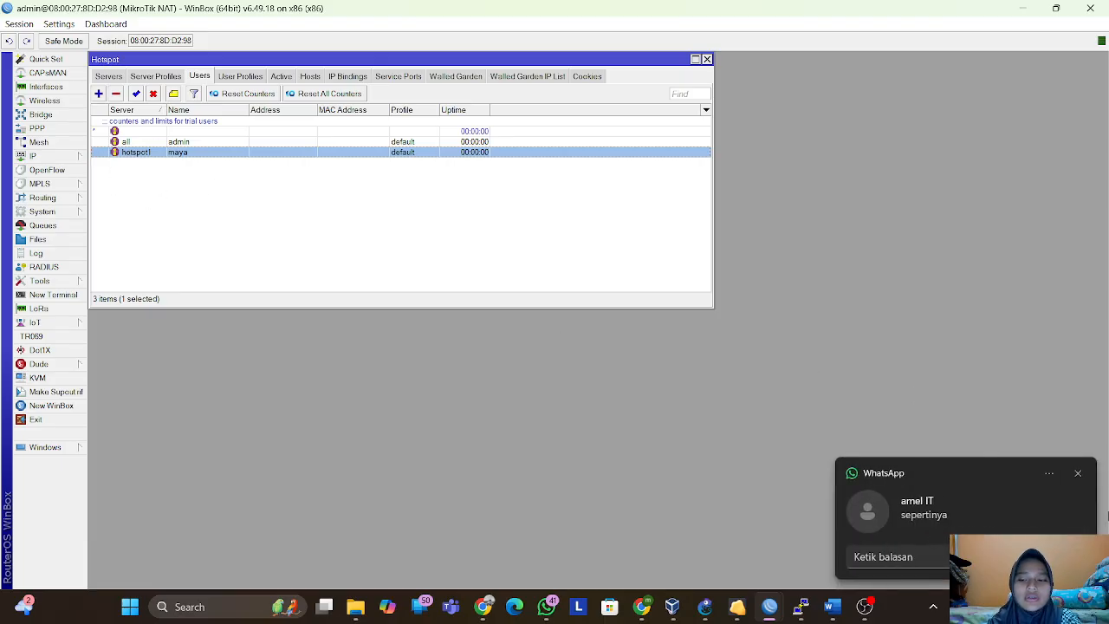
pyautogui.click(1078, 474)
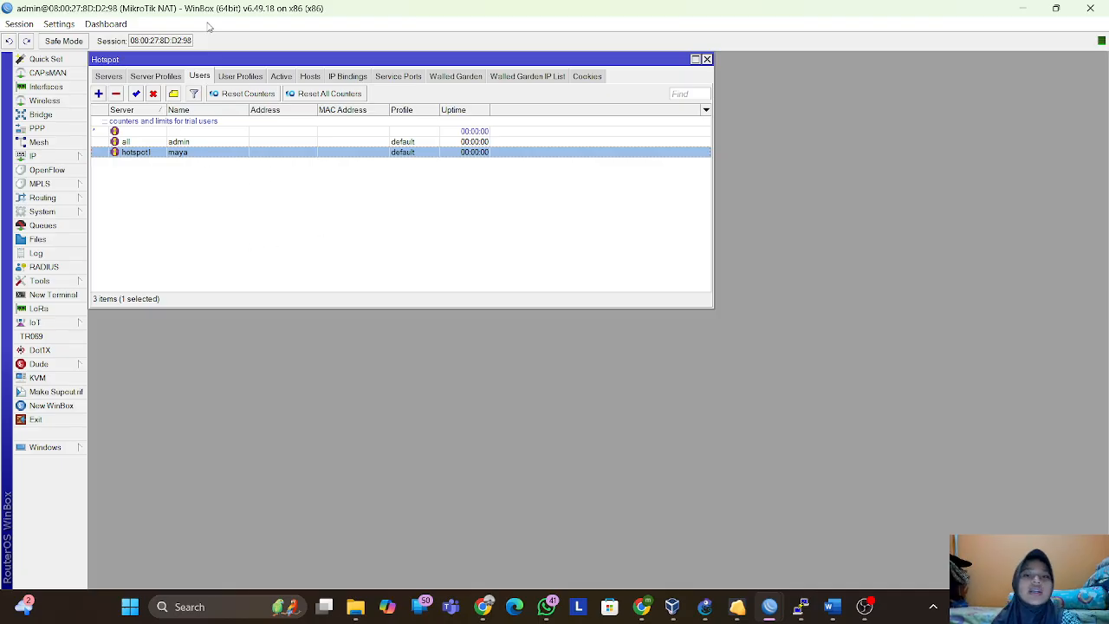
pyautogui.click(1038, 8)
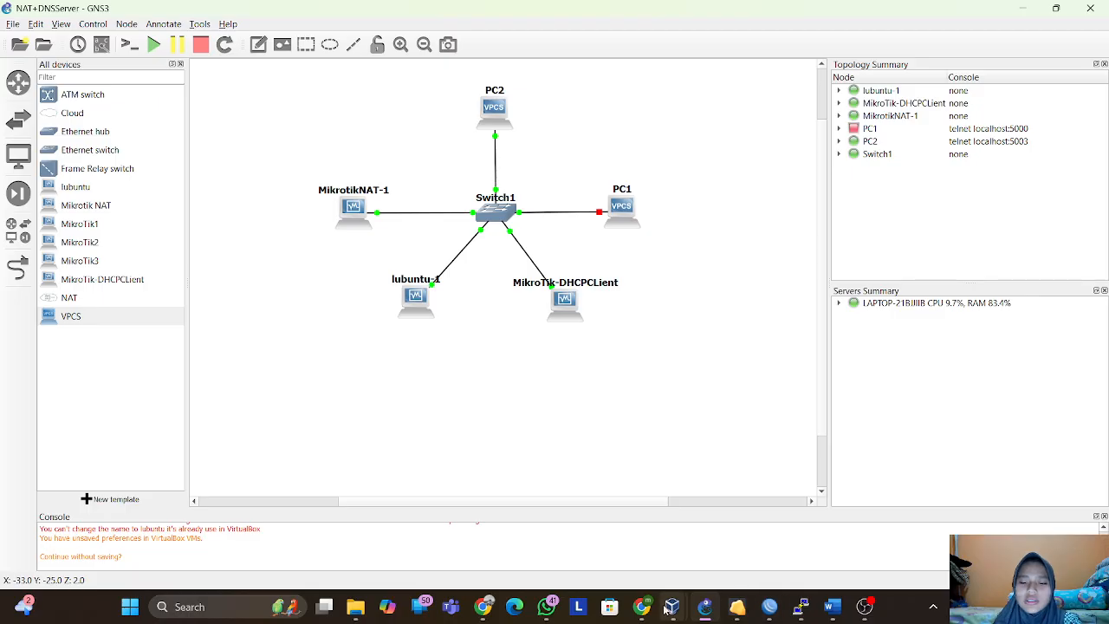
# - Switch to the lubuntu-1 virtual machine and load 192.168.1.1 in a new Firefox tab
pyautogui.moveTo(802, 617)
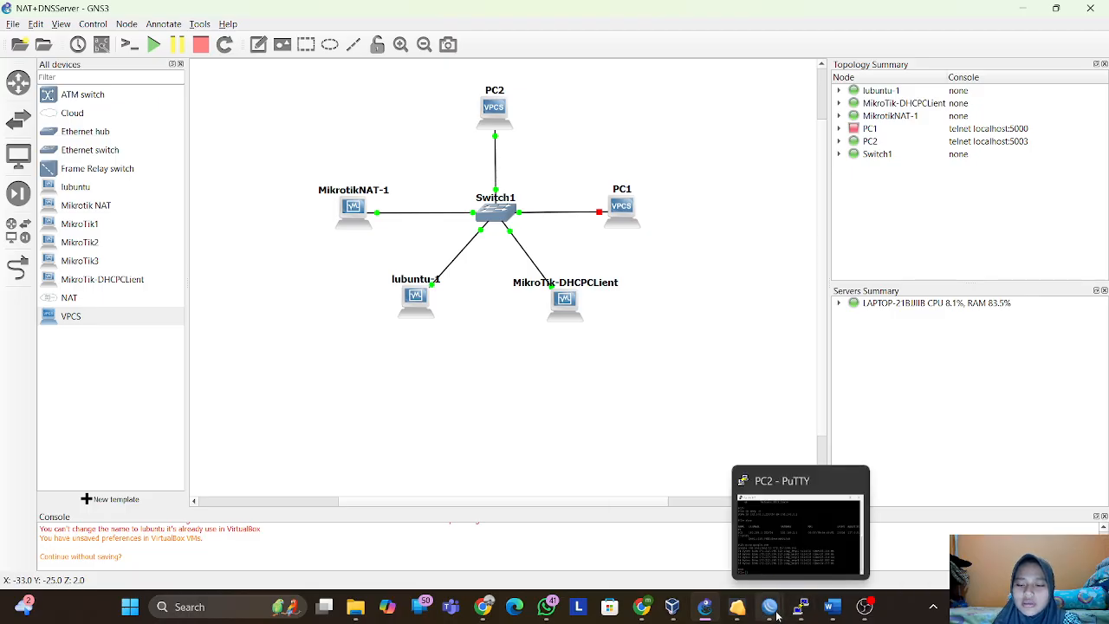
pyautogui.click(867, 544)
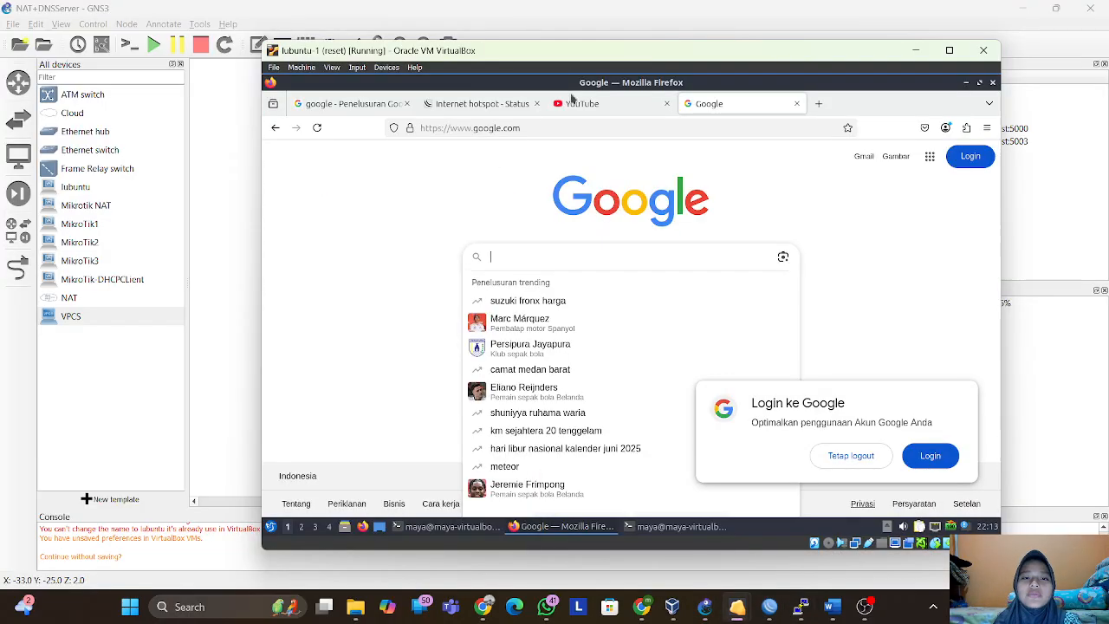
pyautogui.click(481, 103)
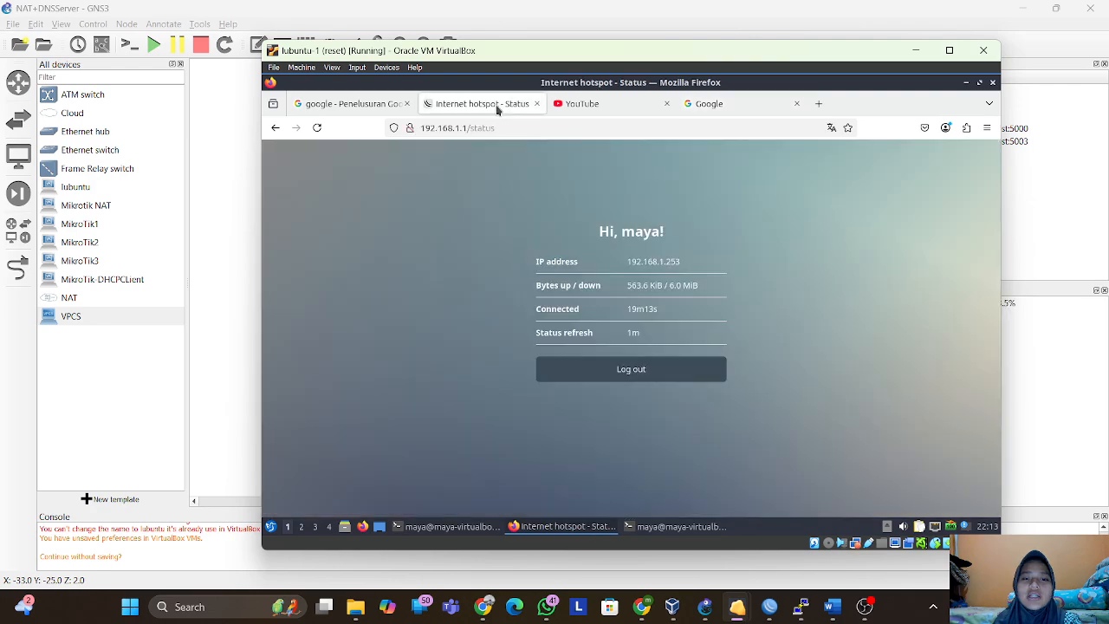
pyautogui.click(819, 104)
pyautogui.write('192.168.1.1/')
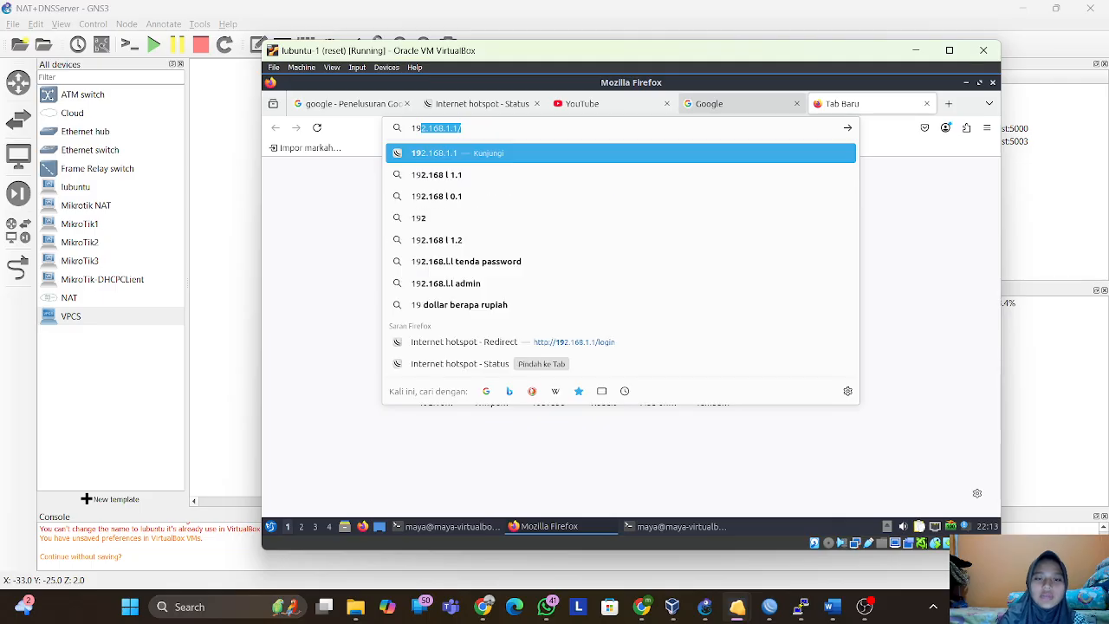
pyautogui.press('Return')
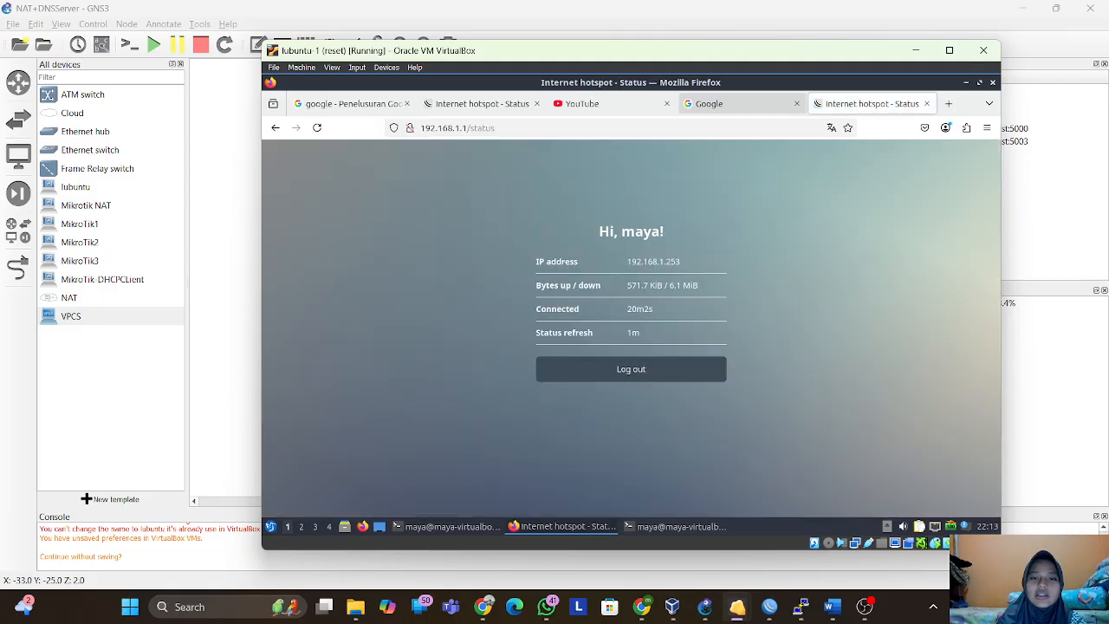
# - Log out of the hotspot, log back in, and log out again from the earlier status page
pyautogui.click(590, 382)
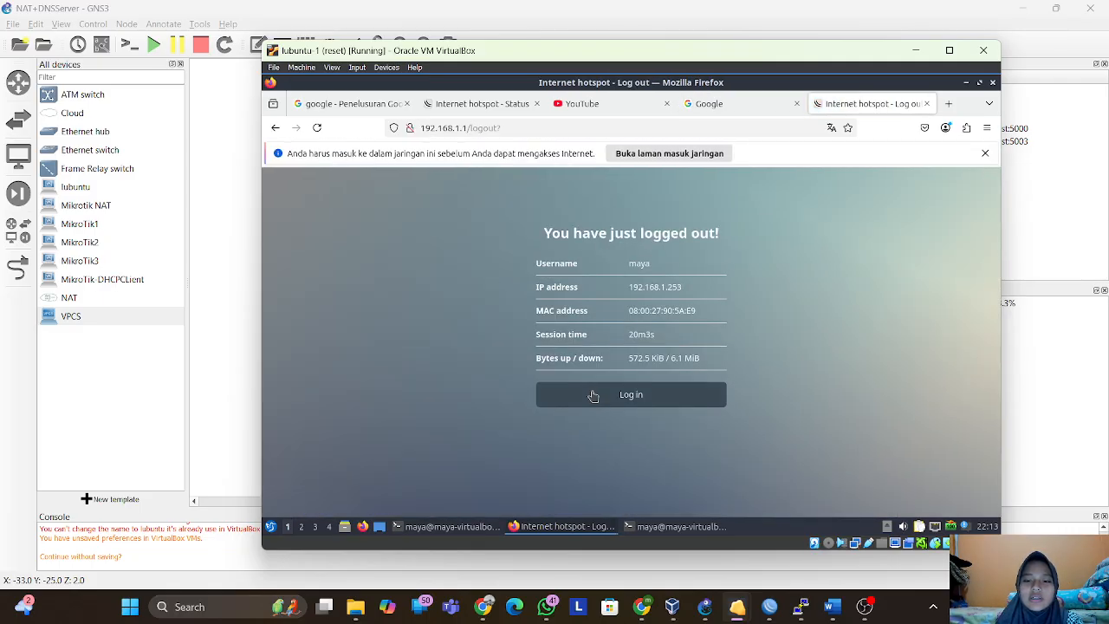
pyautogui.click(590, 390)
pyautogui.click(273, 128)
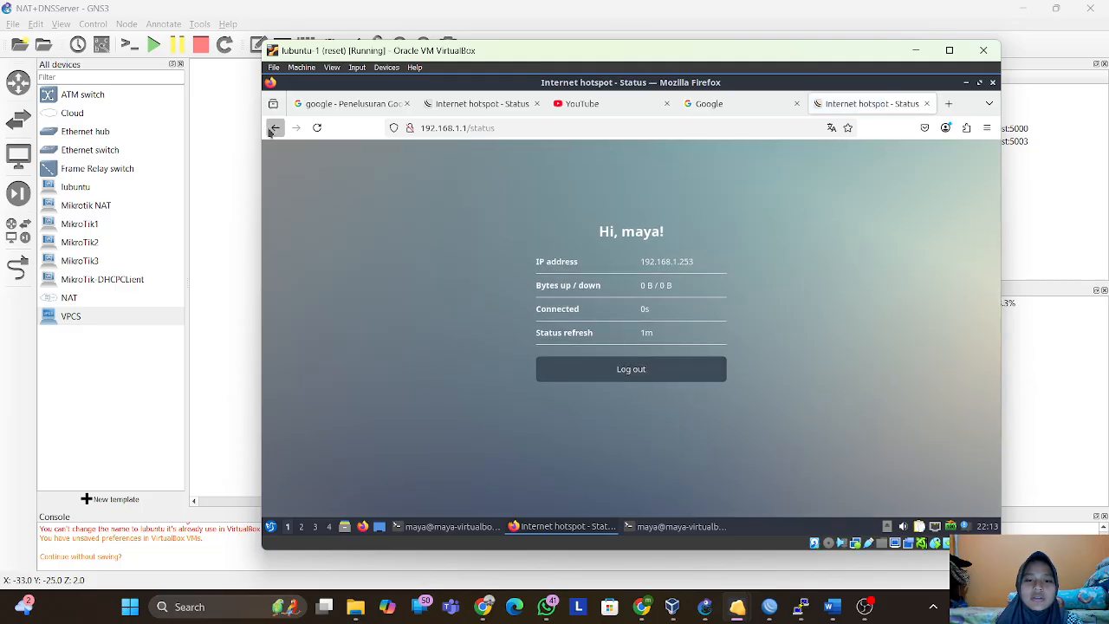
pyautogui.click(273, 128)
pyautogui.click(273, 128)
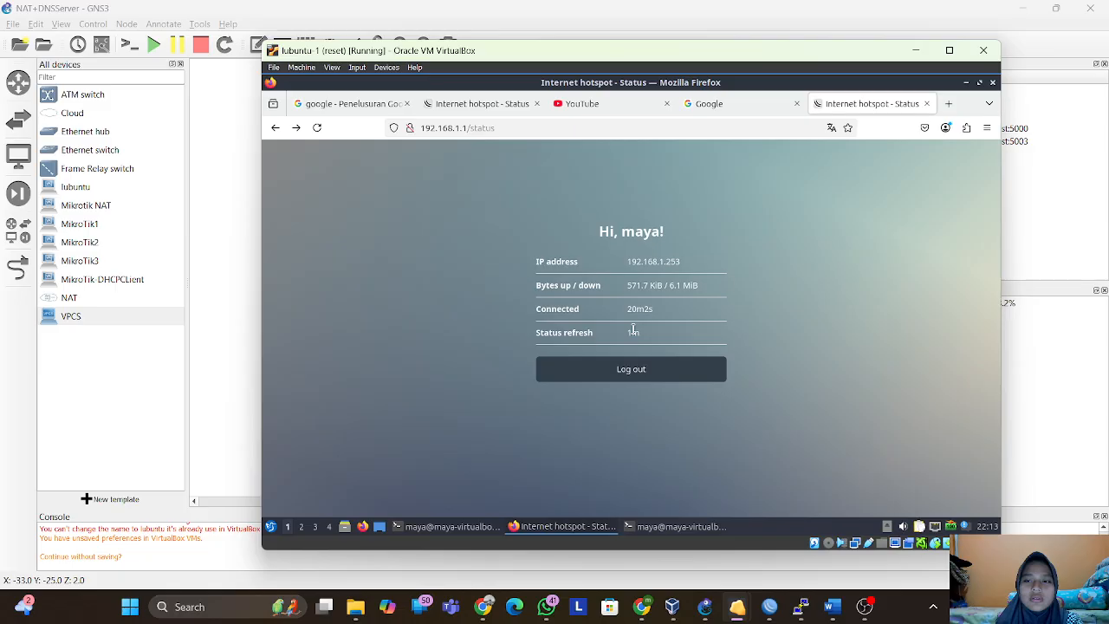
pyautogui.click(686, 368)
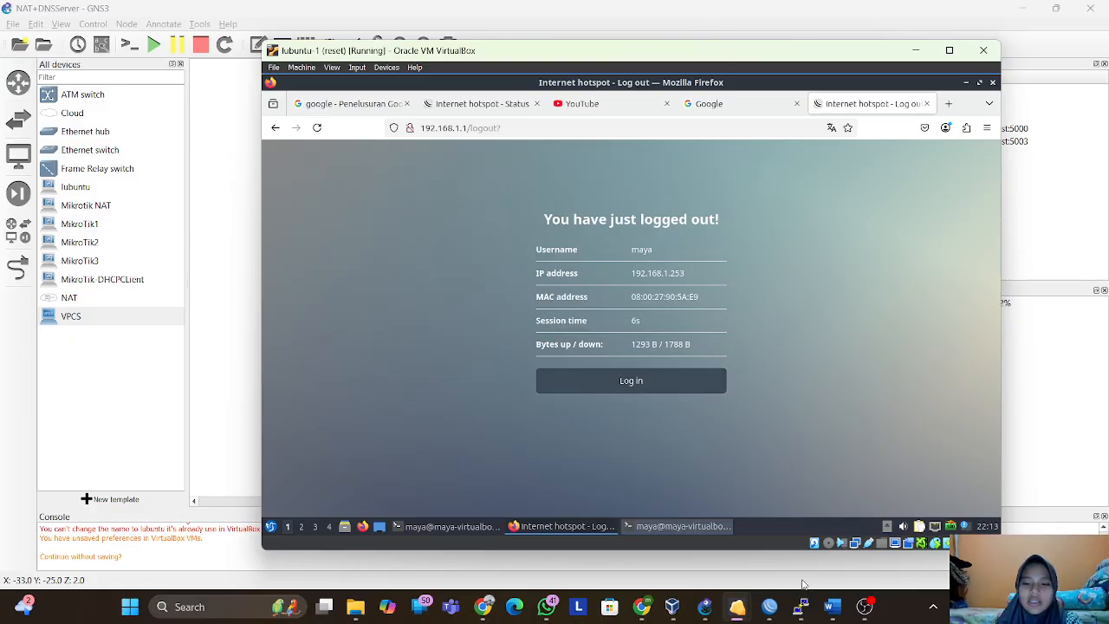
# - Switch to the MikroTik NAT session in WinBox, check the Hotspot users' uptime, and minimize the session
pyautogui.moveTo(676, 526)
pyautogui.moveTo(706, 509)
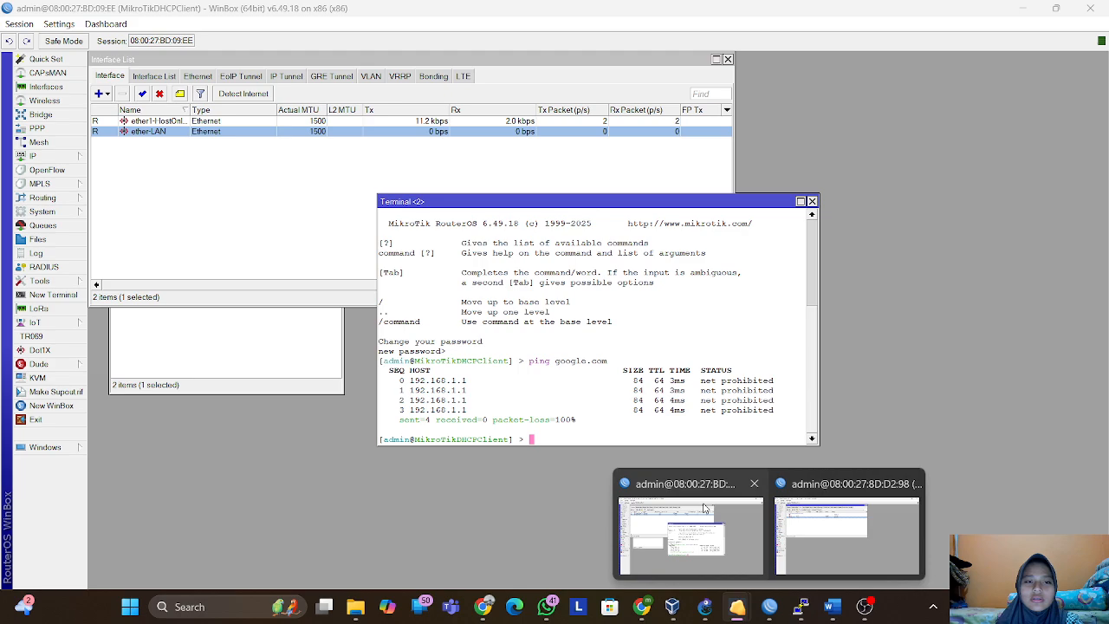
pyautogui.moveTo(825, 512)
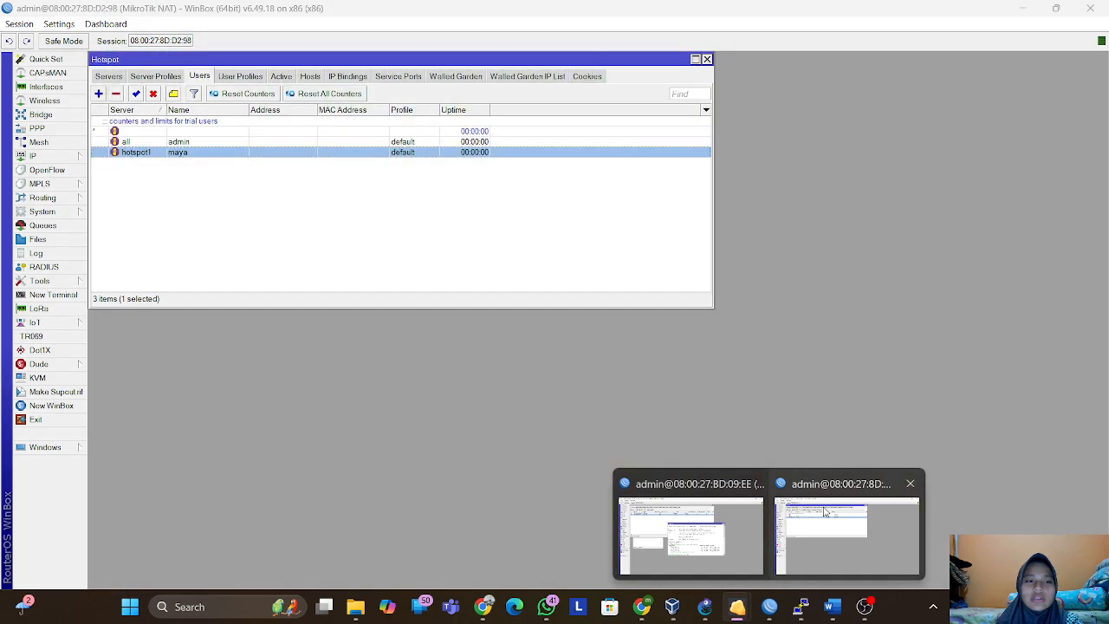
pyautogui.click(825, 511)
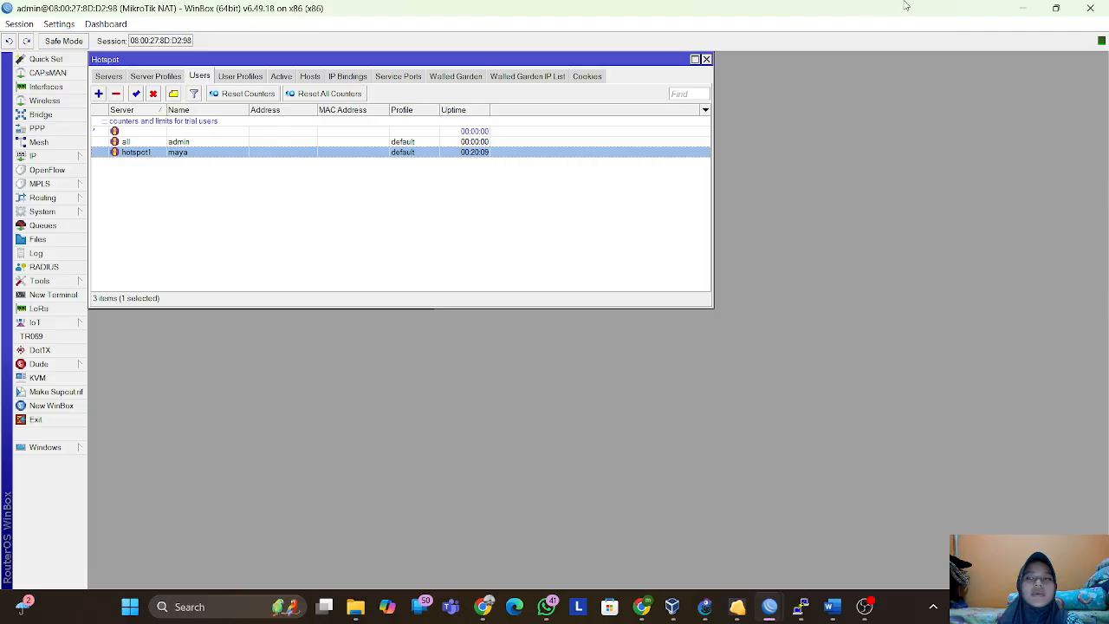
pyautogui.click(1038, 8)
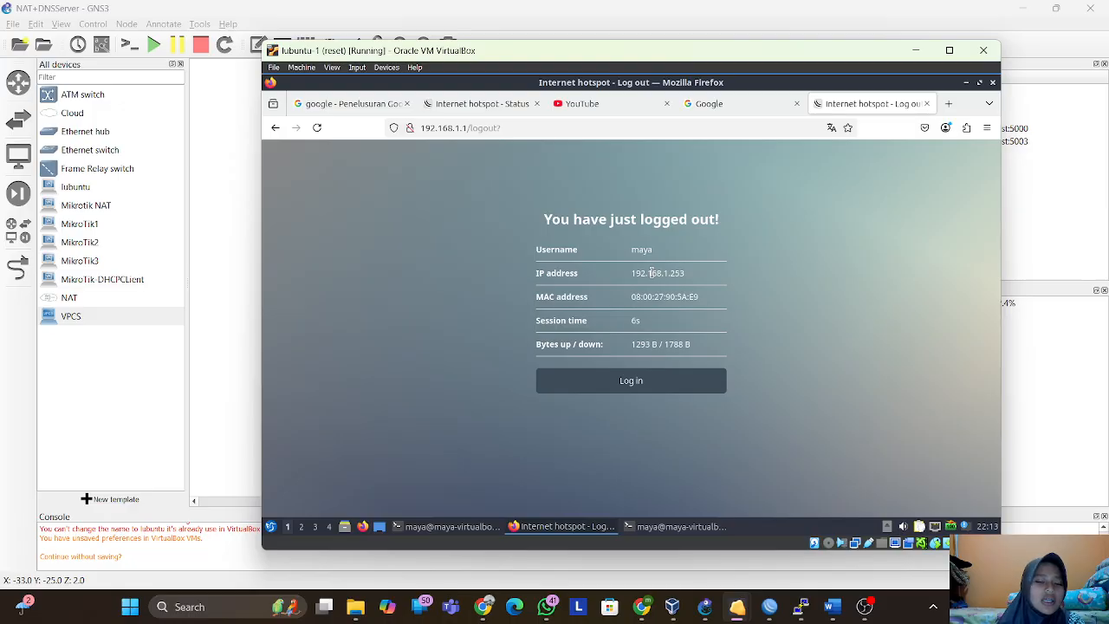
# - Log back in to the hotspot from lubuntu-1 and search for youtube in a new Firefox tab
pyautogui.click(631, 381)
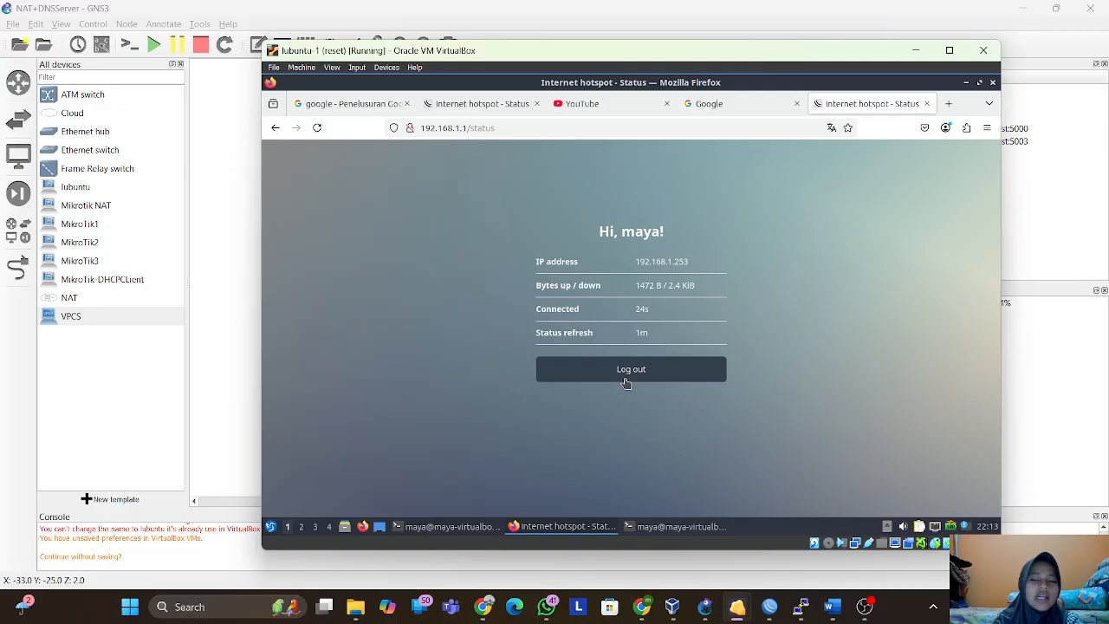
pyautogui.click(950, 105)
pyautogui.write('you')
pyautogui.press('BackSpace')
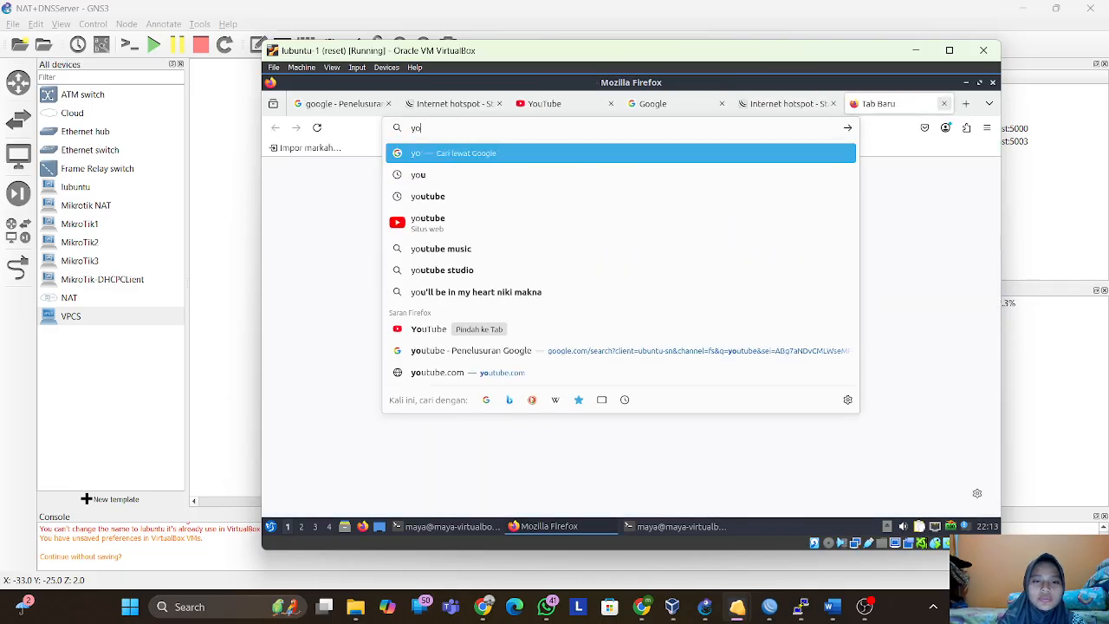
pyautogui.click(786, 227)
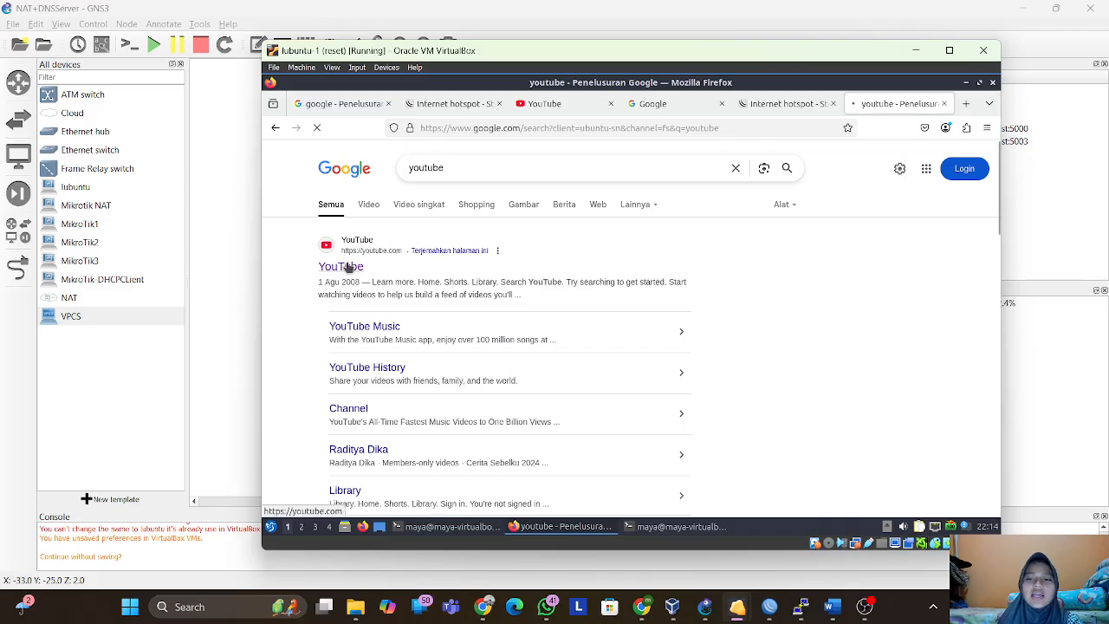
# - Open the YouTube search result in lubuntu-1 and compare the loaded page with the hotspot status page
pyautogui.click(349, 268)
pyautogui.click(790, 111)
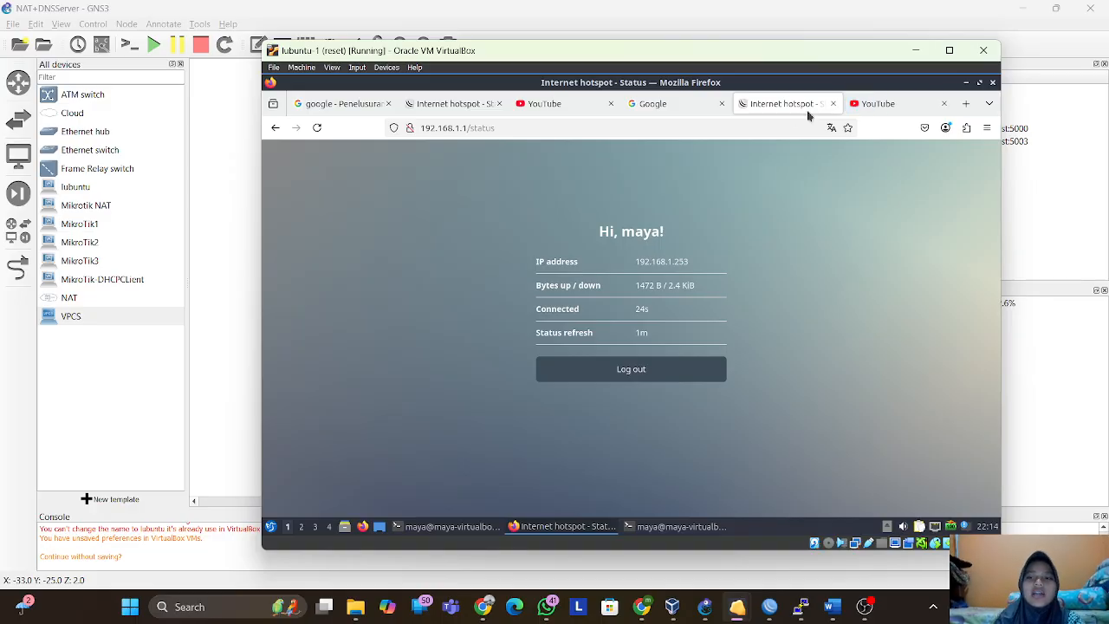
pyautogui.click(895, 111)
pyautogui.click(800, 104)
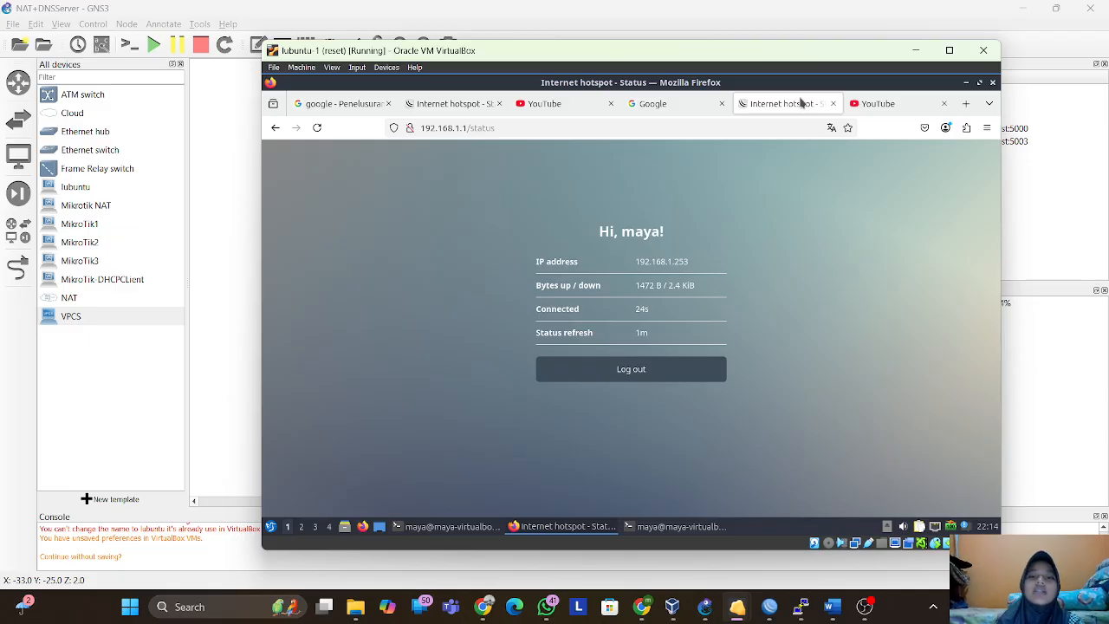
pyautogui.hotkey('alt', 'Tab')
pyautogui.click(1017, 13)
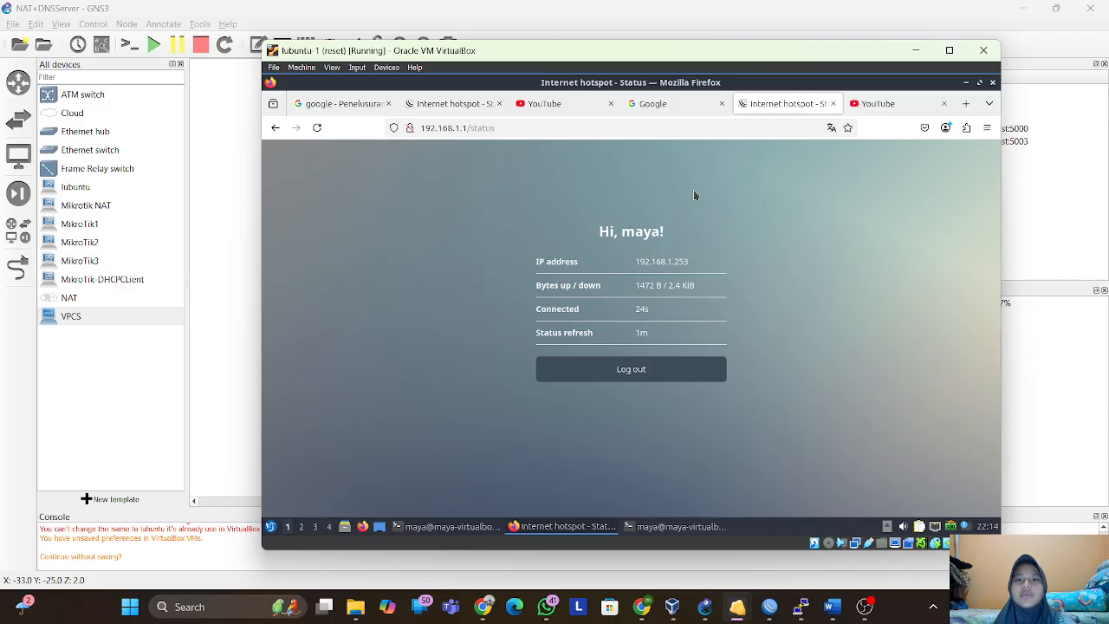
# - Log out of the hotspot and reload the YouTube page to test internet access, checking it against the hotspot logout page
pyautogui.click(673, 368)
pyautogui.click(884, 103)
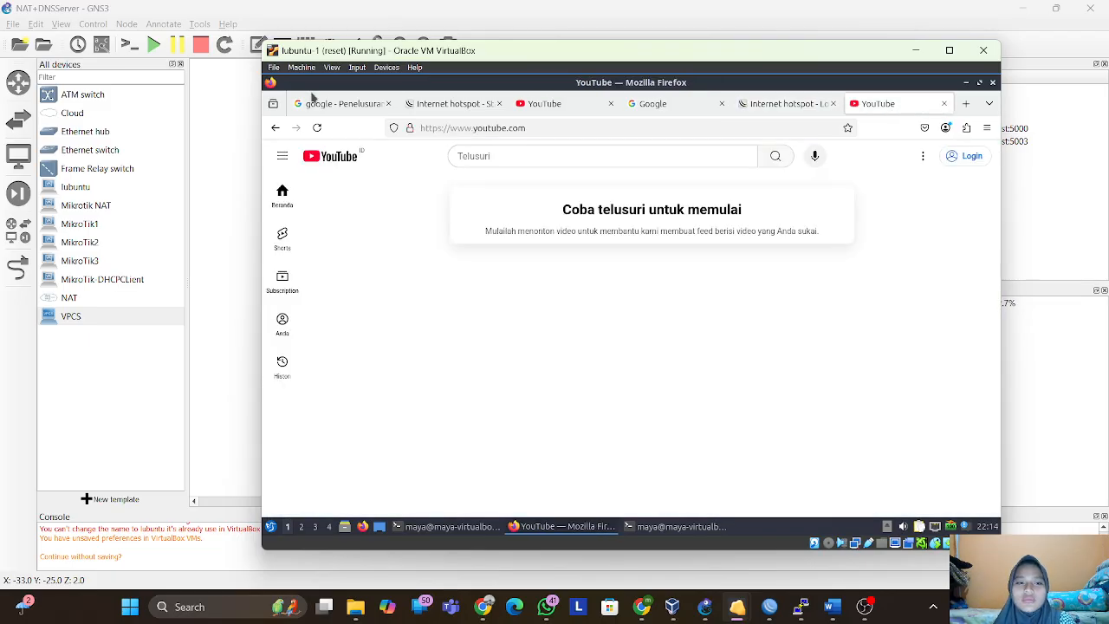
pyautogui.click(317, 127)
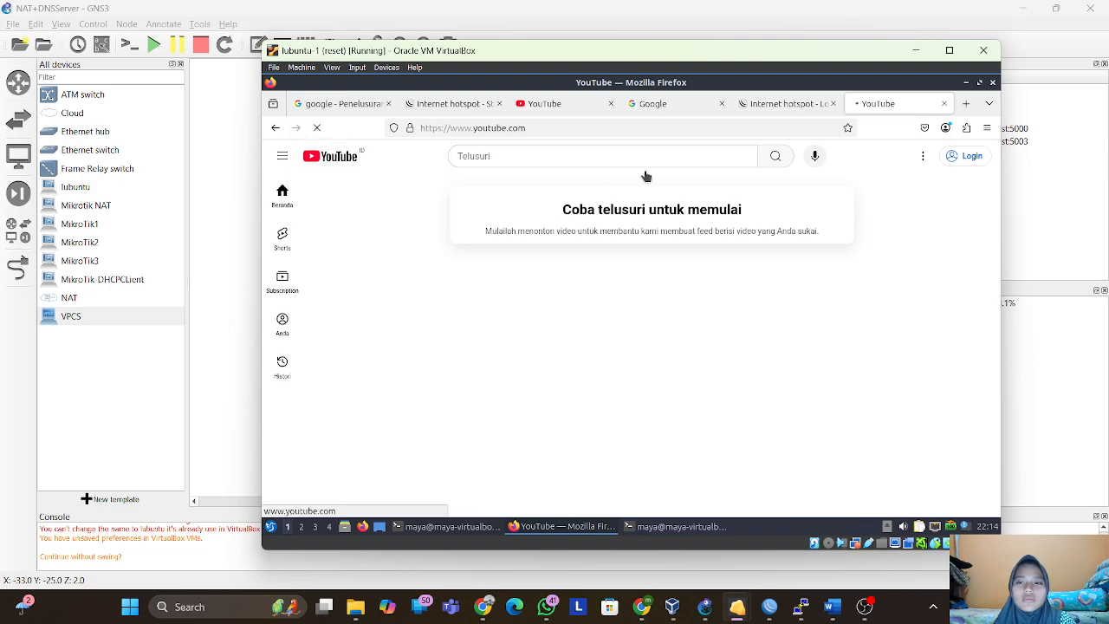
pyautogui.click(745, 104)
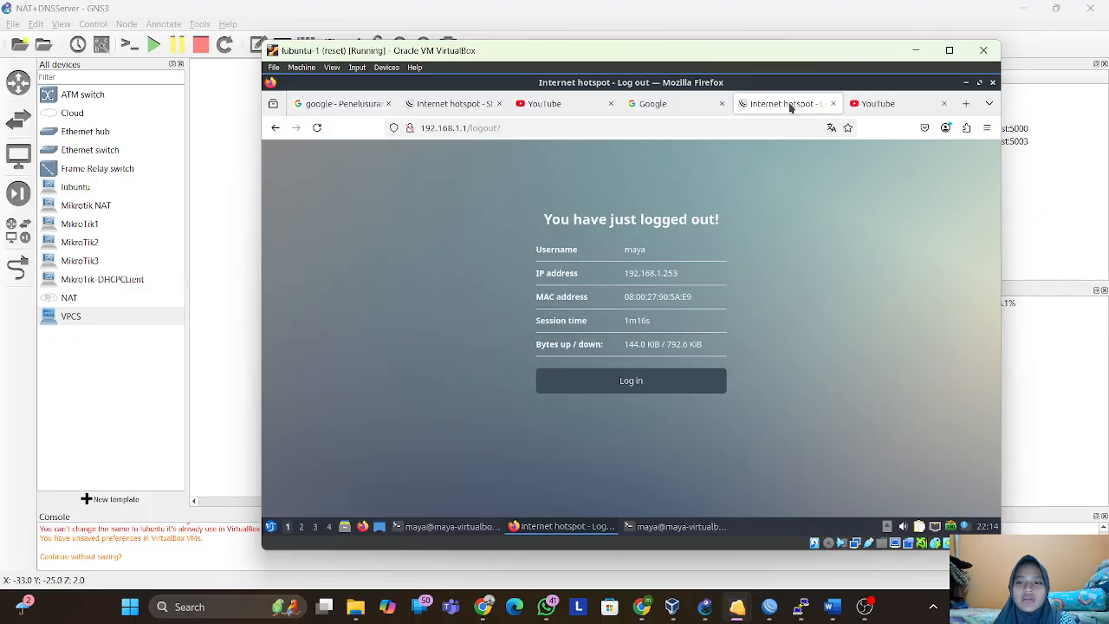
pyautogui.click(876, 104)
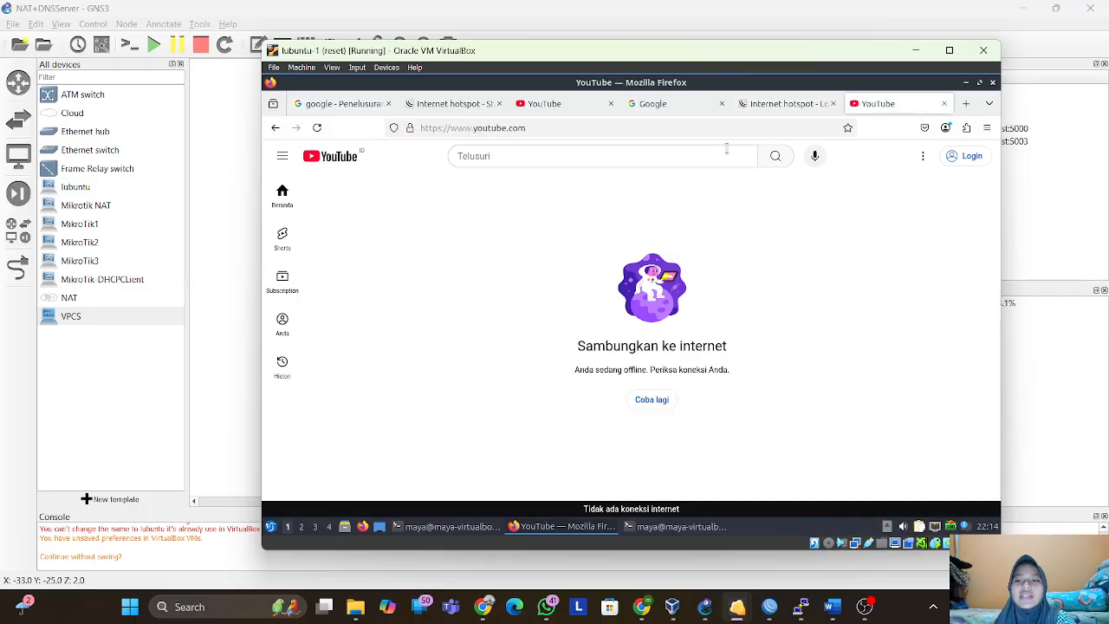
pyautogui.click(757, 108)
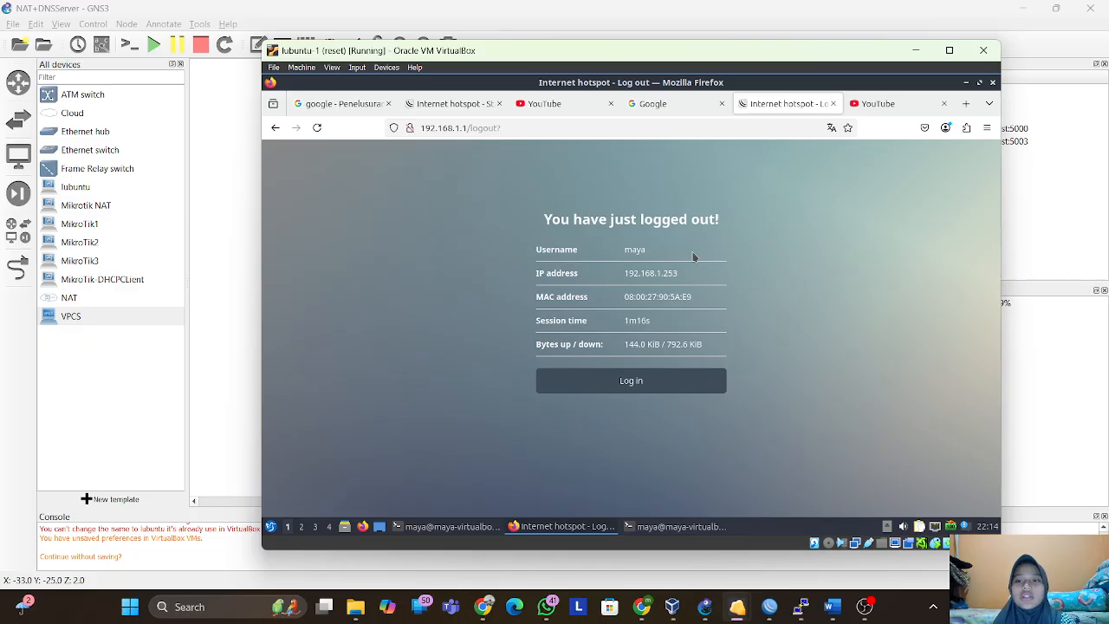
pyautogui.click(898, 109)
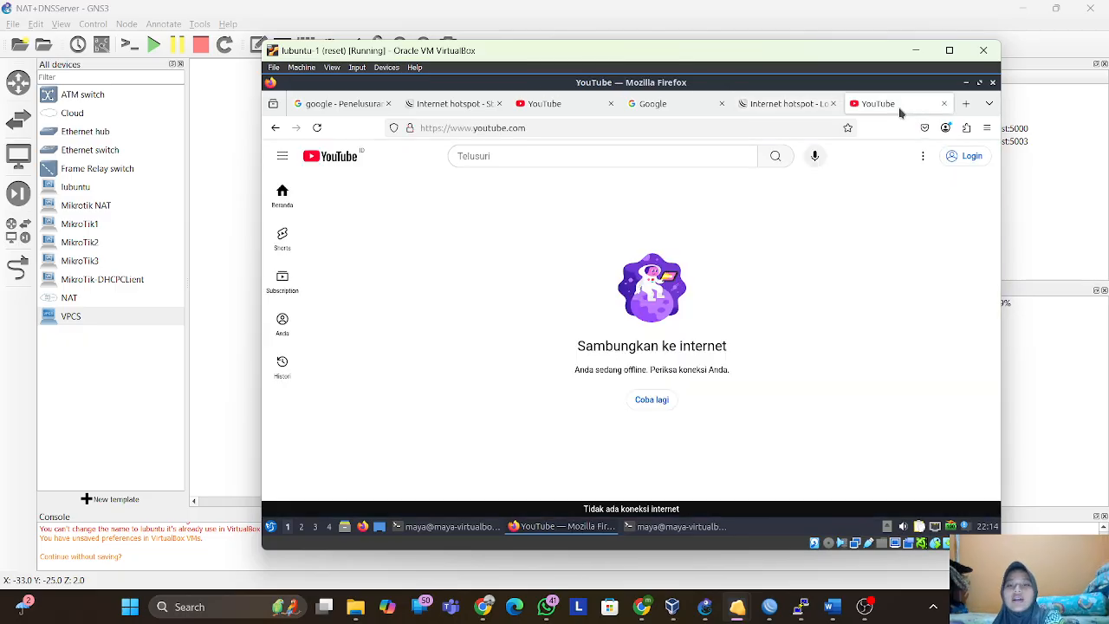
# - Log back in to the hotspot from the logout page and reload the YouTube page to retest internet access
pyautogui.click(777, 105)
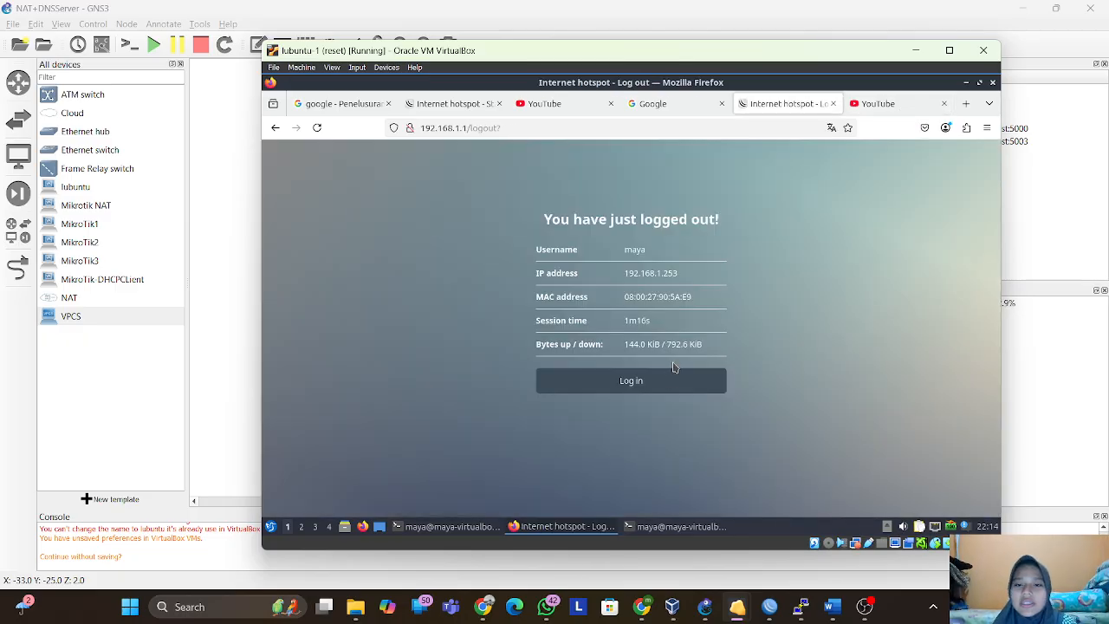
pyautogui.click(674, 370)
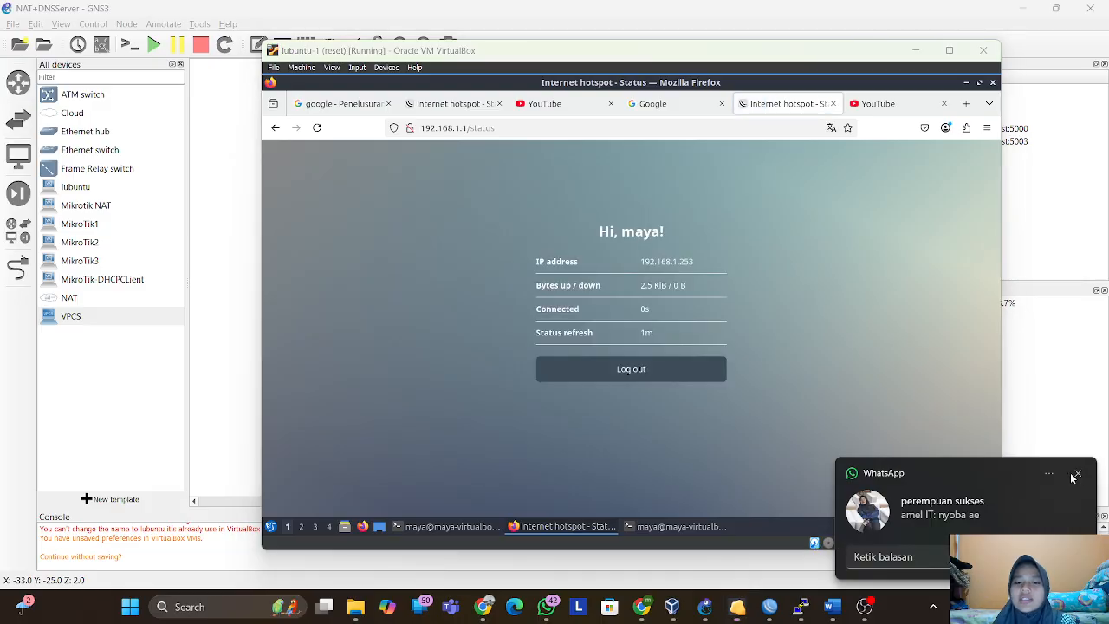
pyautogui.click(1077, 475)
pyautogui.click(867, 107)
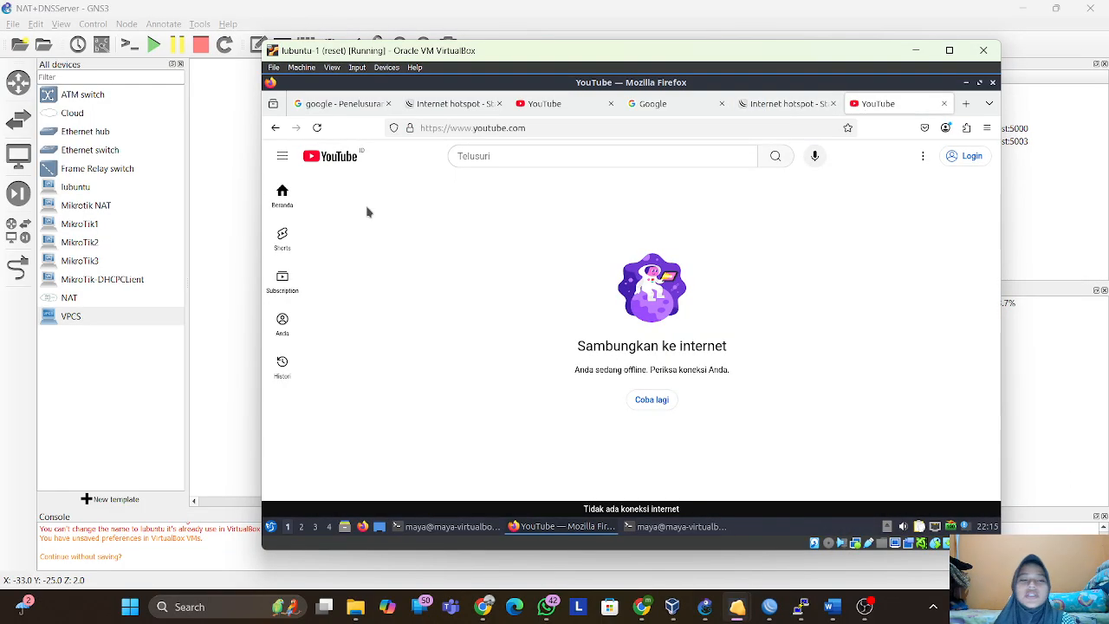
pyautogui.click(318, 128)
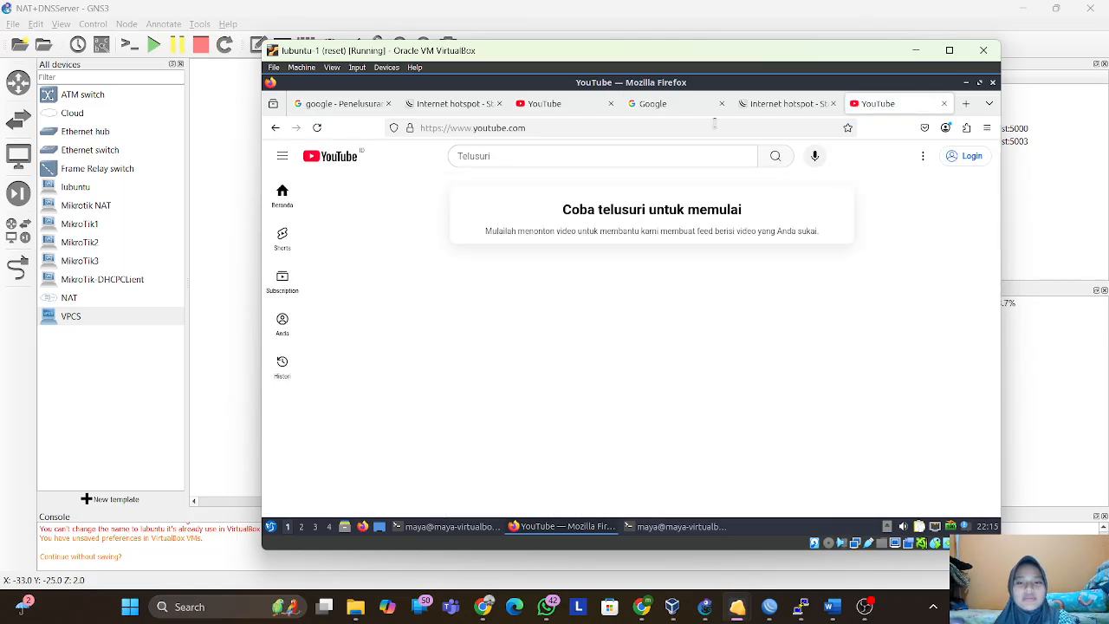
# - Return to the hotspot status page and minimize the lubuntu-1 virtual machine to show the GNS3 topology
pyautogui.moveTo(744, 119)
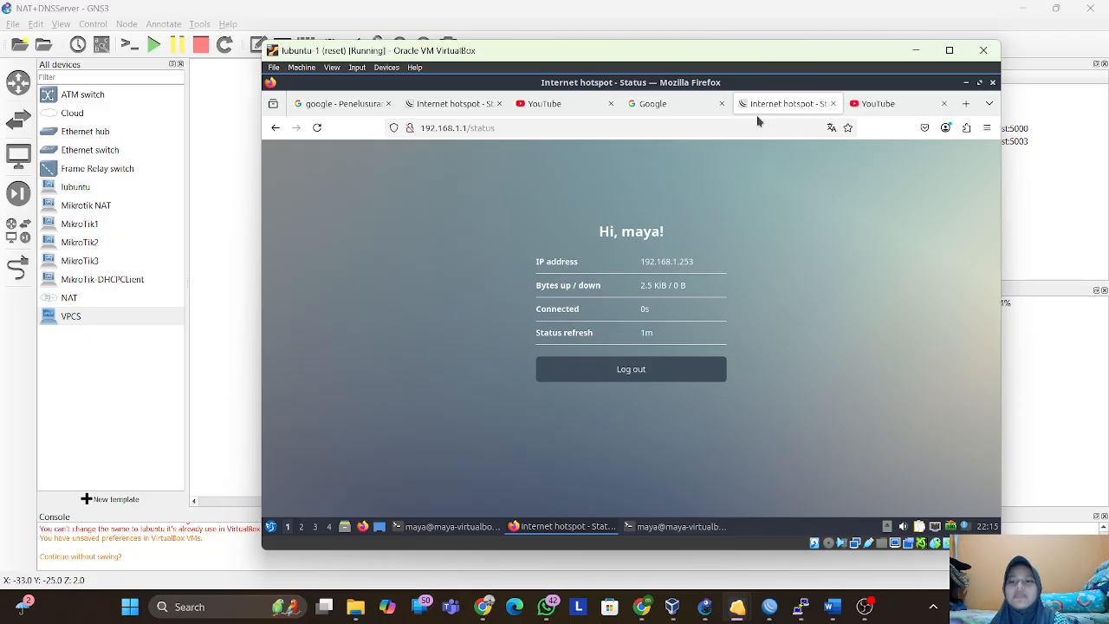
pyautogui.click(917, 51)
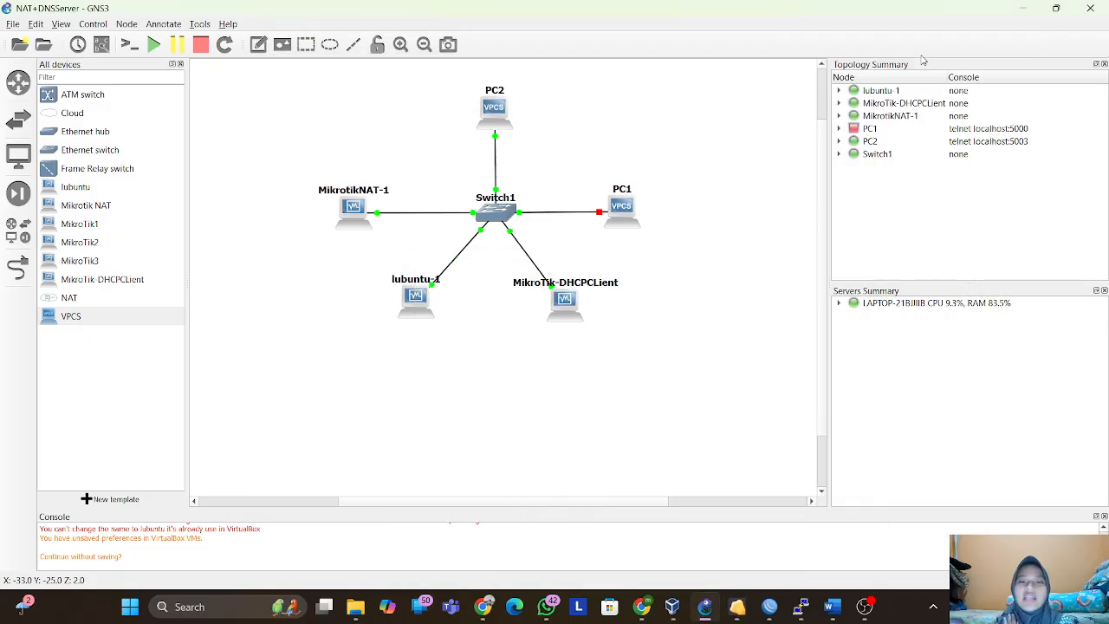